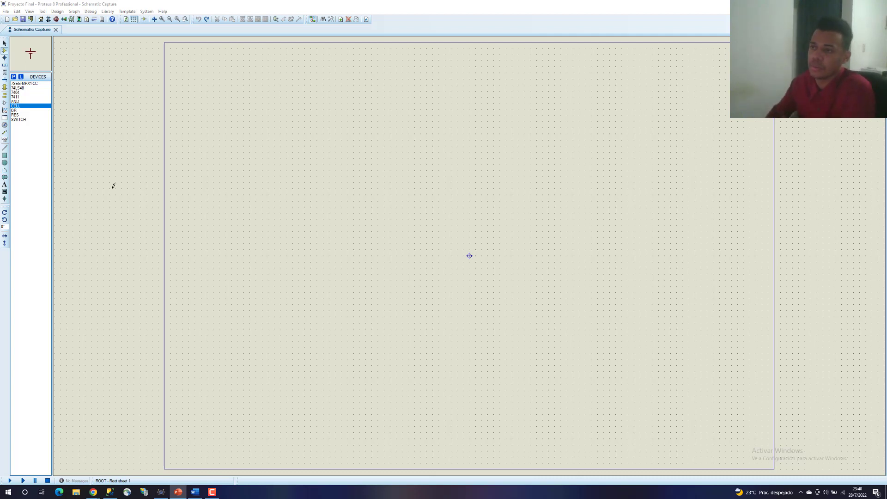
# Preview the devices loaded for the project, including the 7-segment display, 74LS48, 7404 and RES
pyautogui.click(15, 83)
pyautogui.click(18, 88)
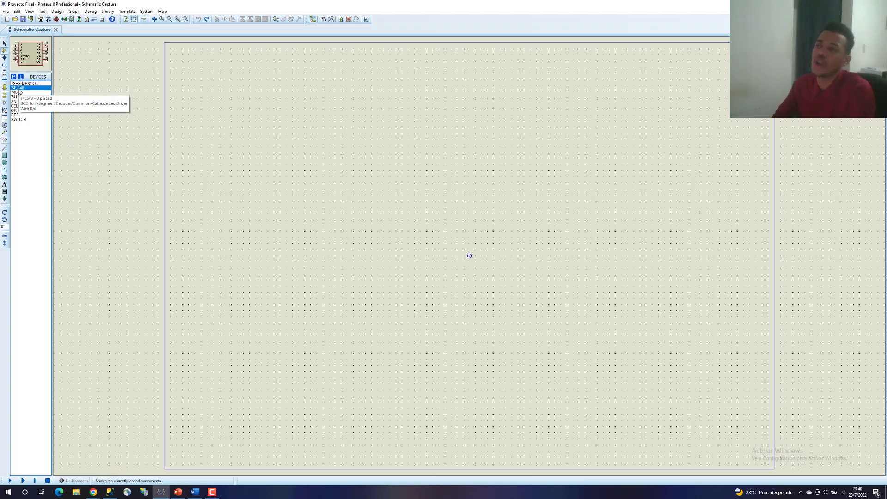
pyautogui.click(21, 93)
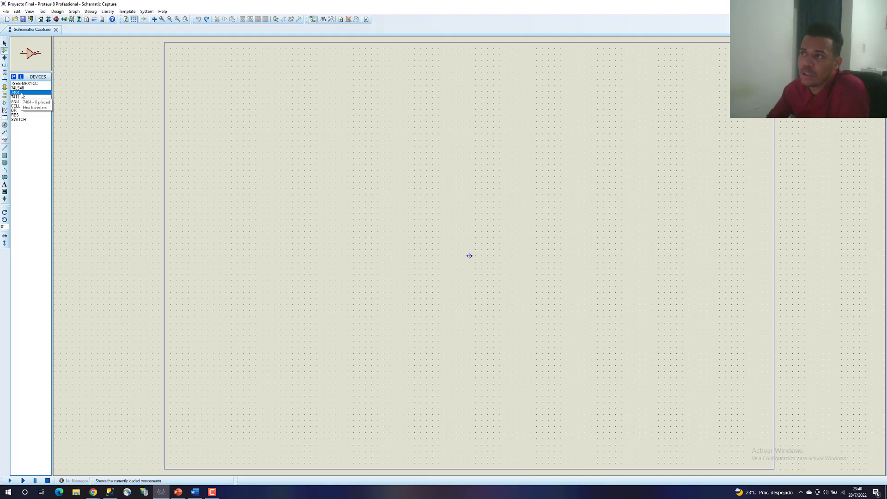
pyautogui.click(30, 115)
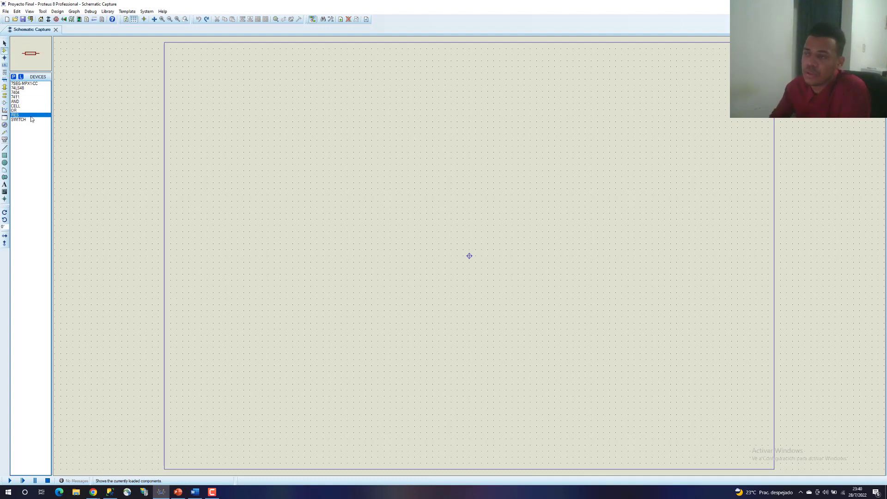
pyautogui.click(26, 93)
pyautogui.click(21, 84)
pyautogui.click(20, 88)
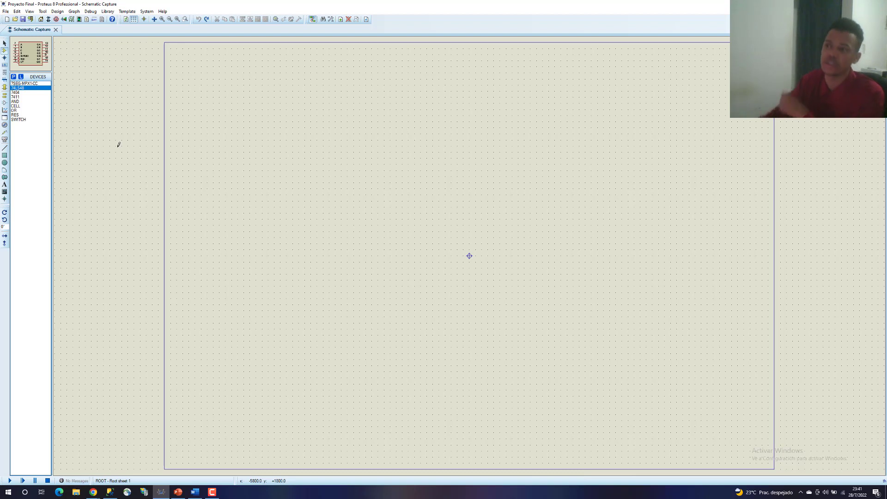
# Place a CELL battery near the upper middle of the schematic sheet
pyautogui.click(4, 87)
pyautogui.click(26, 104)
pyautogui.click(4, 50)
pyautogui.click(15, 106)
pyautogui.click(414, 116)
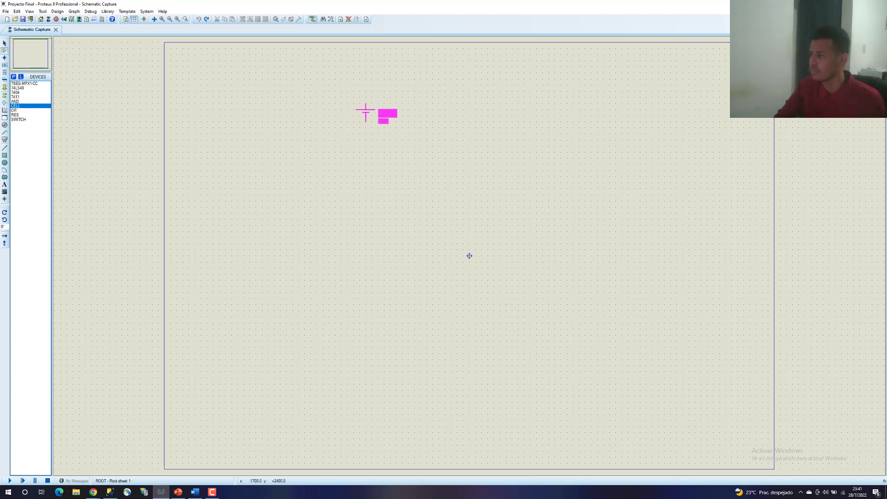
pyautogui.click(390, 116)
# Attach a default terminal labelled 5V to the battery's positive end and a ground terminal to its negative end
pyautogui.click(4, 88)
pyautogui.click(380, 110)
pyautogui.doubleClick(380, 110)
pyautogui.press('capslock')
pyautogui.write('SV')
pyautogui.press('Return')
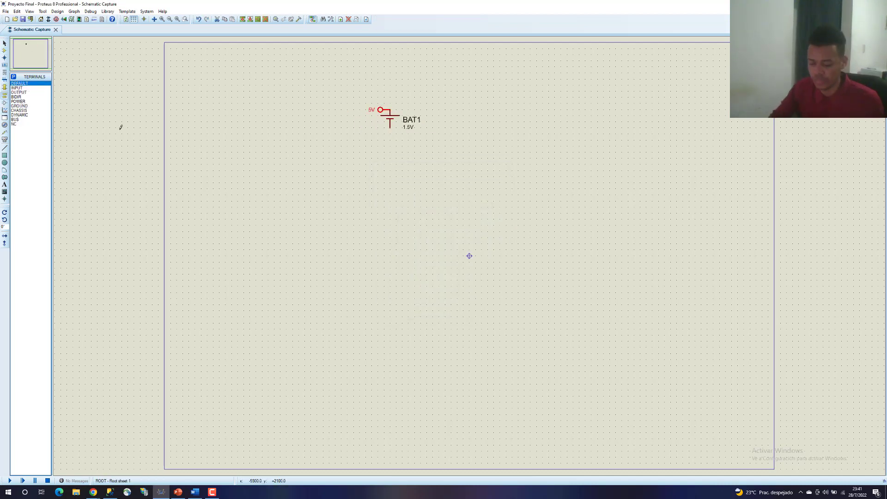
pyautogui.click(19, 106)
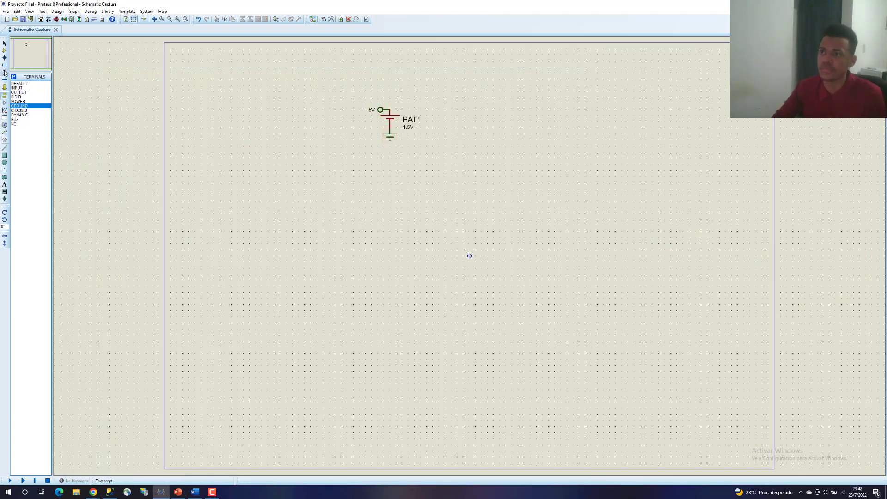
# Place four SWITCH components in a horizontal row to the left of the battery
pyautogui.click(4, 50)
pyautogui.click(19, 119)
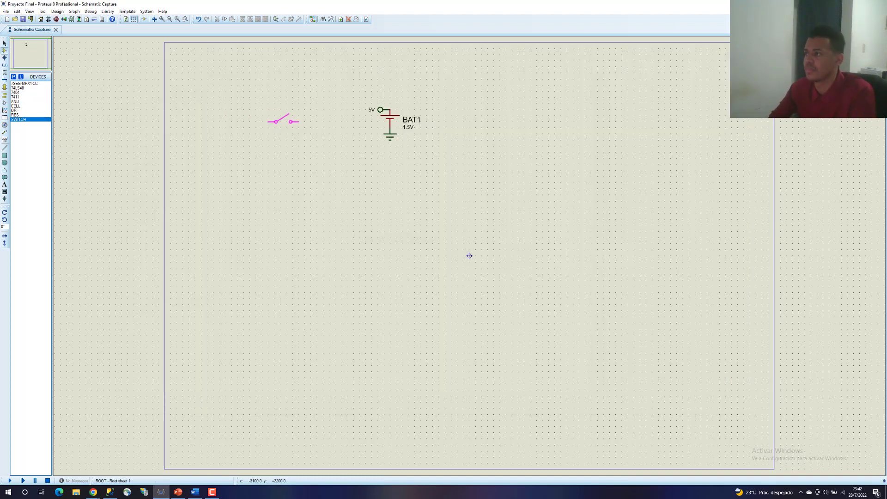
pyautogui.click(326, 119)
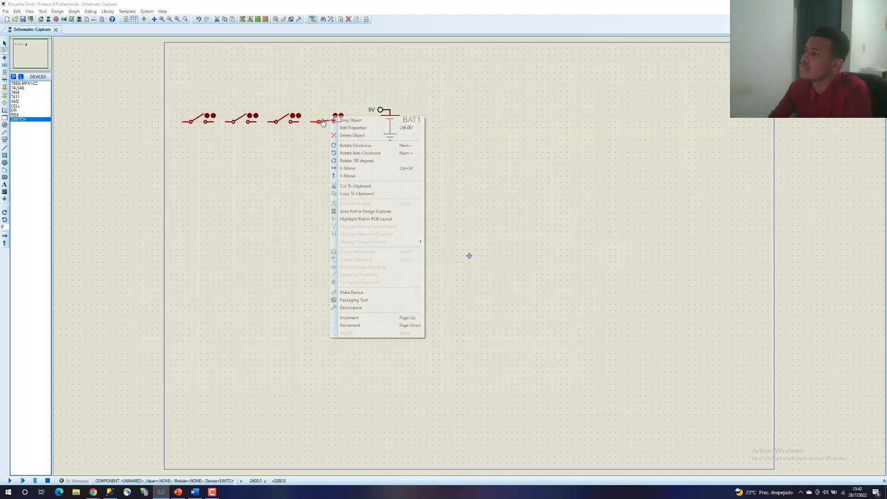
# Rotate the four switches clockwise so that they stand vertically
pyautogui.rightClick(335, 114)
pyautogui.click(359, 143)
pyautogui.rightClick(295, 120)
pyautogui.click(317, 150)
pyautogui.rightClick(250, 118)
pyautogui.click(273, 147)
pyautogui.rightClick(206, 119)
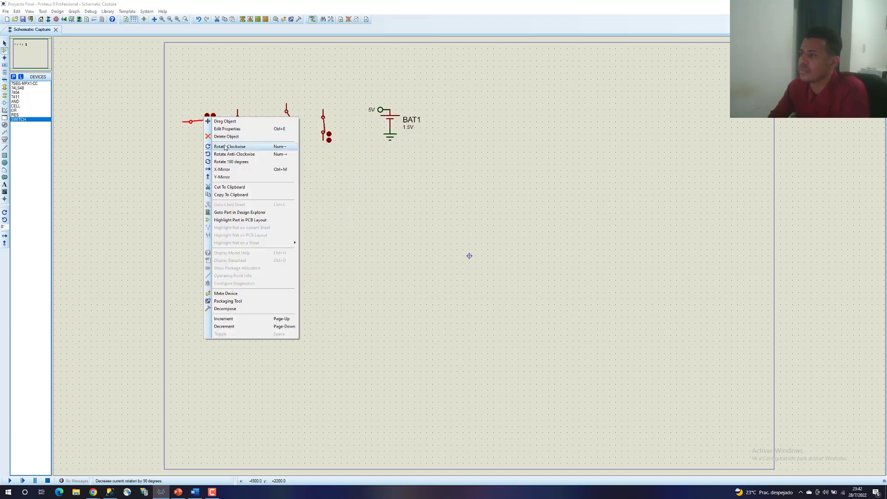
pyautogui.click(229, 147)
# Move the third and fourth switches to the left to even out the spacing of the row
pyautogui.rightClick(289, 122)
pyautogui.click(345, 147)
pyautogui.click(510, 180)
pyautogui.click(279, 127)
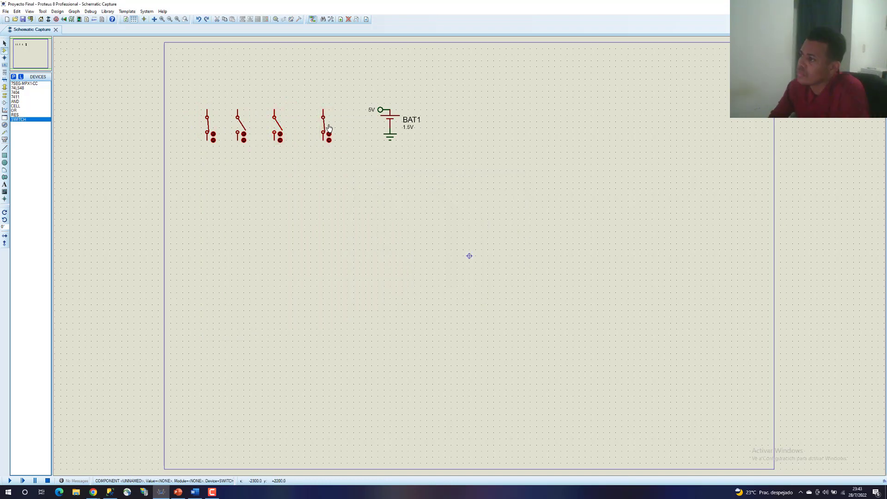
pyautogui.rightClick(322, 118)
pyautogui.click(352, 123)
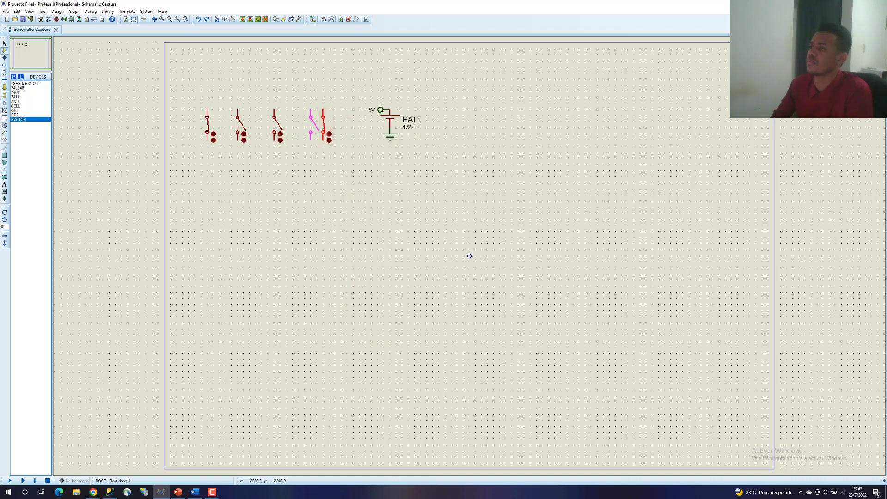
pyautogui.click(205, 153)
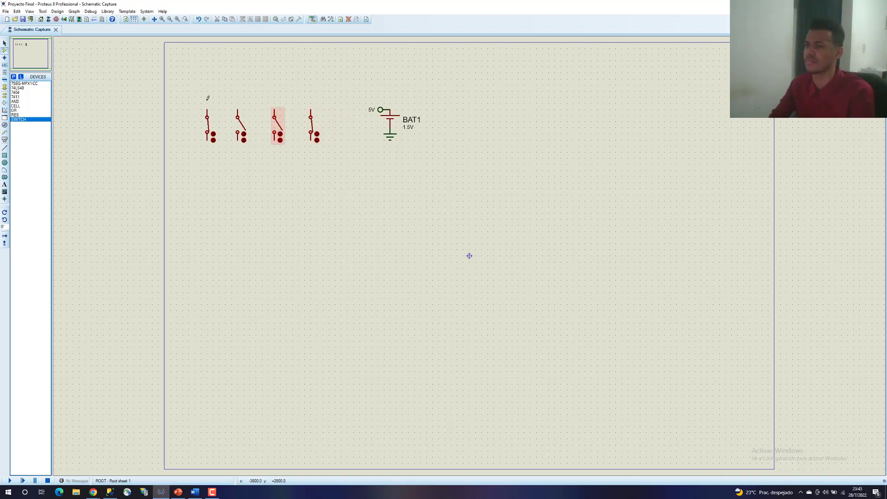
# Place a default terminal above the rightmost switch, turned so that its pin faces left
pyautogui.click(4, 87)
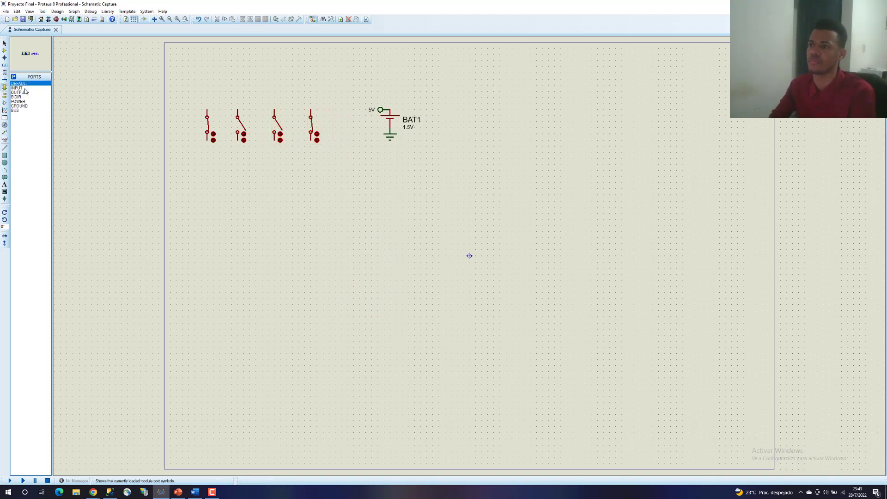
pyautogui.click(4, 87)
pyautogui.click(311, 92)
pyautogui.rightClick(317, 89)
pyautogui.click(335, 119)
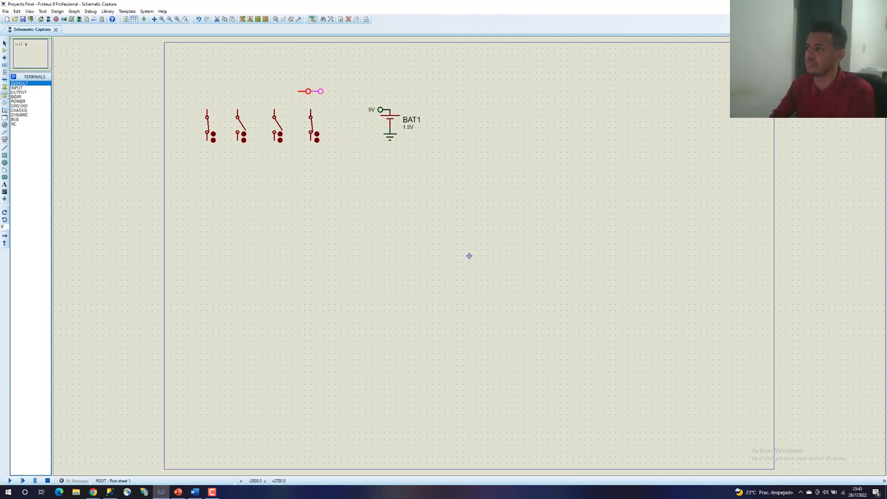
pyautogui.click(317, 91)
# Wire the upper ends of the four switches to the terminal through a common line
pyautogui.click(207, 111)
pyautogui.click(237, 111)
pyautogui.click(237, 91)
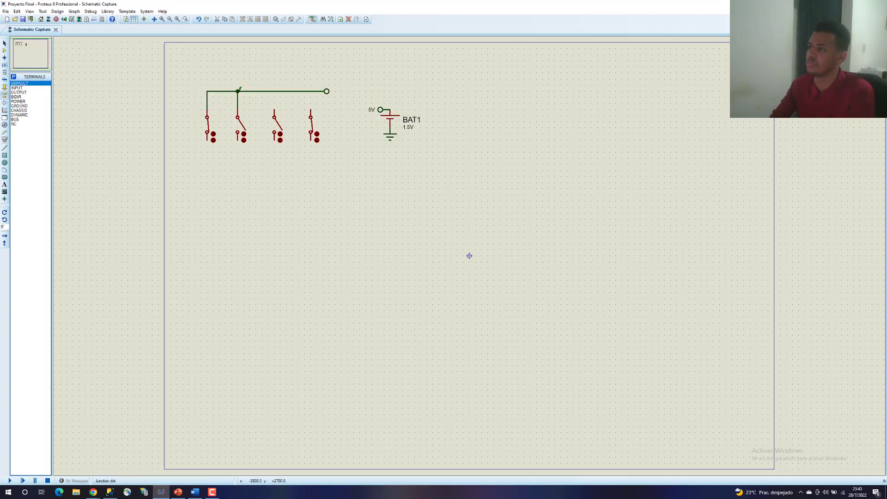
# Set the part references of the two rightmost switches to A0 and A1, counting from right to left
pyautogui.rightClick(314, 116)
pyautogui.click(351, 127)
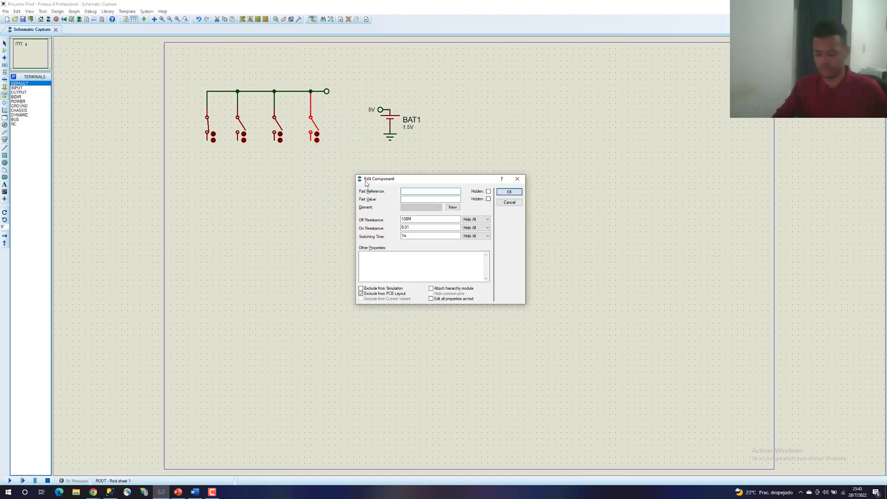
pyautogui.write('A0')
pyautogui.press('Return')
pyautogui.rightClick(280, 120)
pyautogui.click(317, 131)
pyautogui.write('A1')
pyautogui.press('Return')
# Set the part references of the two remaining switches to A2 and A3, counting from right to left
pyautogui.rightClick(241, 125)
pyautogui.click(277, 131)
pyautogui.write('A2')
pyautogui.press('Return')
pyautogui.rightClick(209, 124)
pyautogui.click(244, 132)
pyautogui.write('A3')
pyautogui.press('Return')
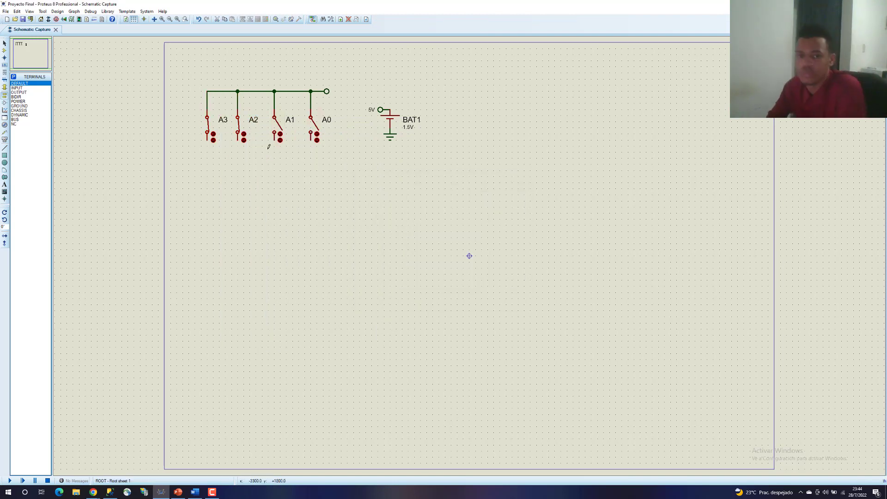
# Move the battery with its terminals farther right of the switches and label the switches' common terminal 5V
pyautogui.moveTo(358, 84); pyautogui.dragTo(438, 155)
pyautogui.moveTo(390, 123); pyautogui.dragTo(457, 122)
pyautogui.doubleClick(327, 91)
pyautogui.write('5V')
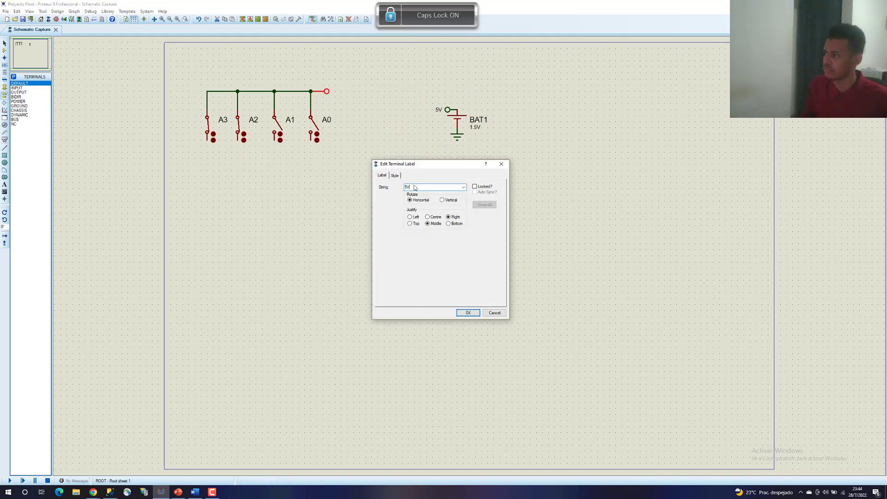
pyautogui.press('Return')
# Place an OR gate below the switches and battery, and a two-input AND gate to its upper left
pyautogui.press('F5')
pyautogui.scroll(-3, 470, 253)
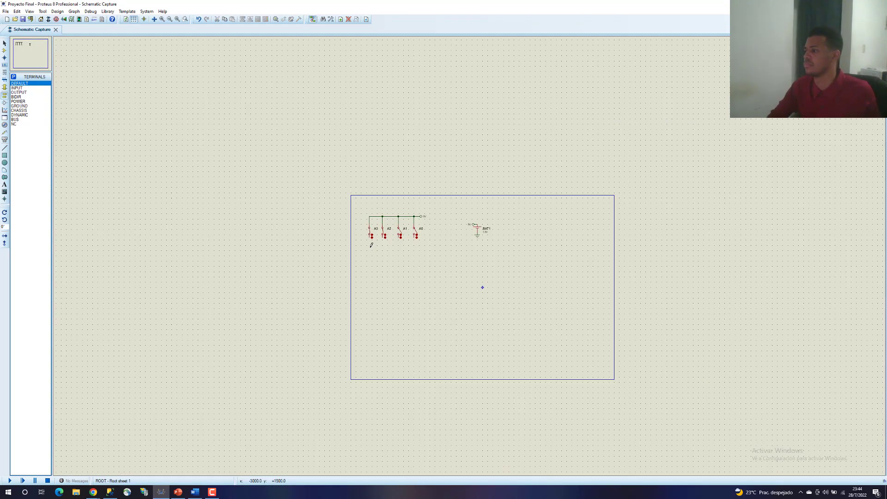
pyautogui.scroll(4, 505, 273)
pyautogui.scroll(-1, 390, 270)
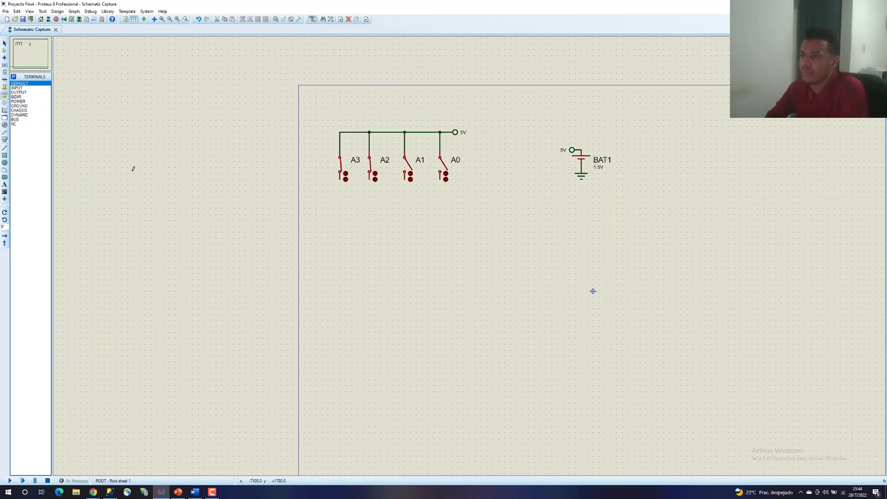
pyautogui.moveTo(593, 291); pyautogui.dragTo(732, 327)
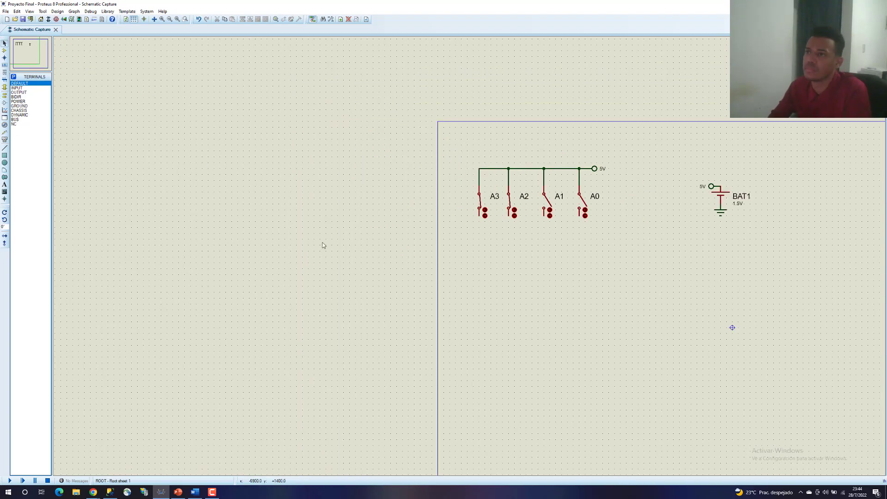
pyautogui.scroll(-1, 307, 202)
pyautogui.scroll(1, 470, 257)
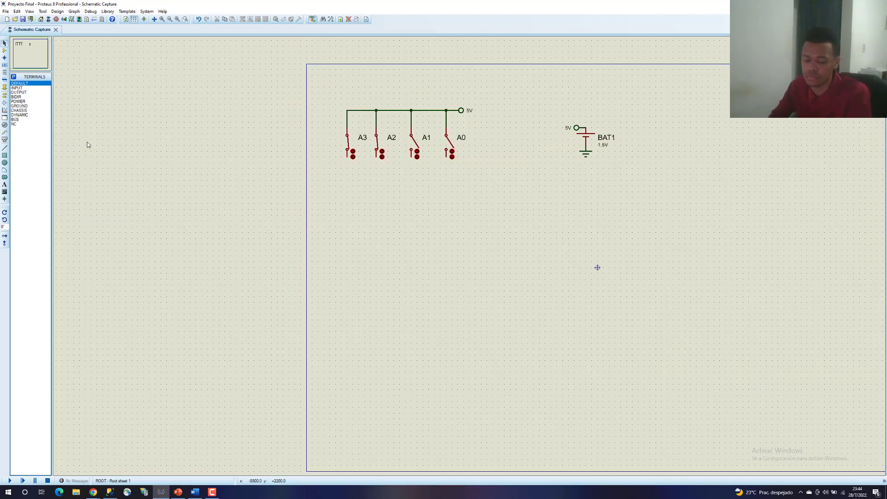
pyautogui.click(5, 51)
pyautogui.click(13, 77)
pyautogui.press('Escape')
pyautogui.click(545, 256)
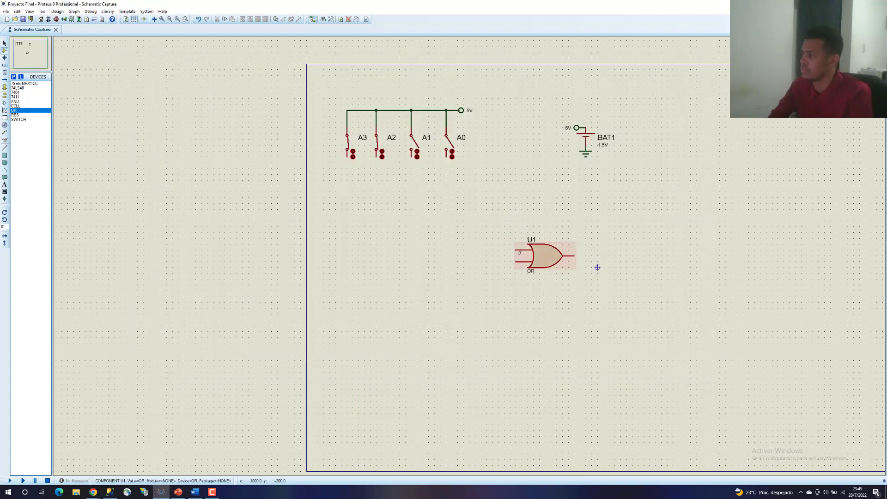
pyautogui.click(15, 101)
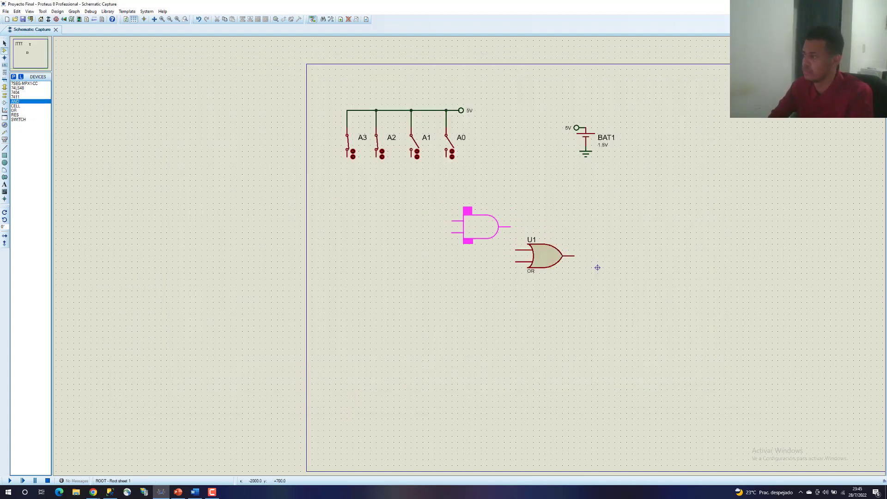
pyautogui.click(475, 226)
# Place a 7411 three-input AND gate below the two-input AND gate
pyautogui.click(15, 97)
pyautogui.click(13, 77)
pyautogui.press('Escape')
pyautogui.click(480, 279)
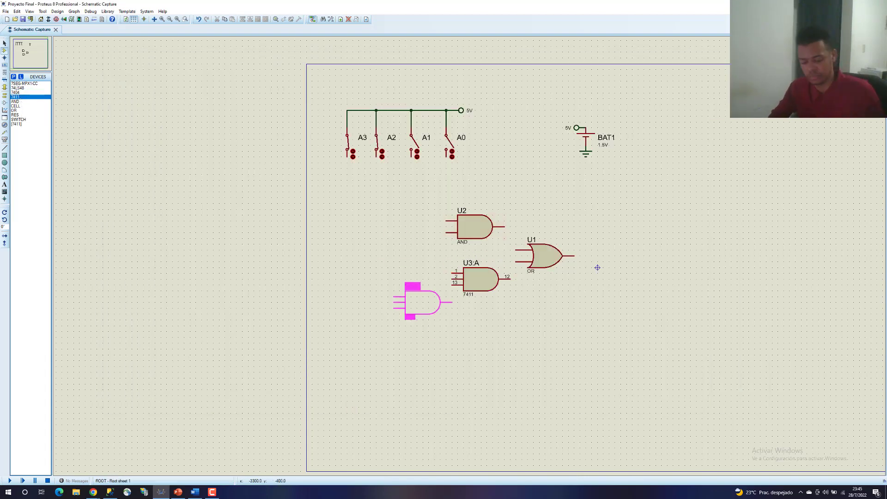
# Wire the outputs of the AND gate and the 7411 gate to the two inputs of the OR gate
pyautogui.click(516, 261)
pyautogui.moveTo(499, 307); pyautogui.dragTo(439, 249)
pyautogui.click(488, 275)
pyautogui.moveTo(488, 275); pyautogui.dragTo(488, 275)
pyautogui.click(506, 259)
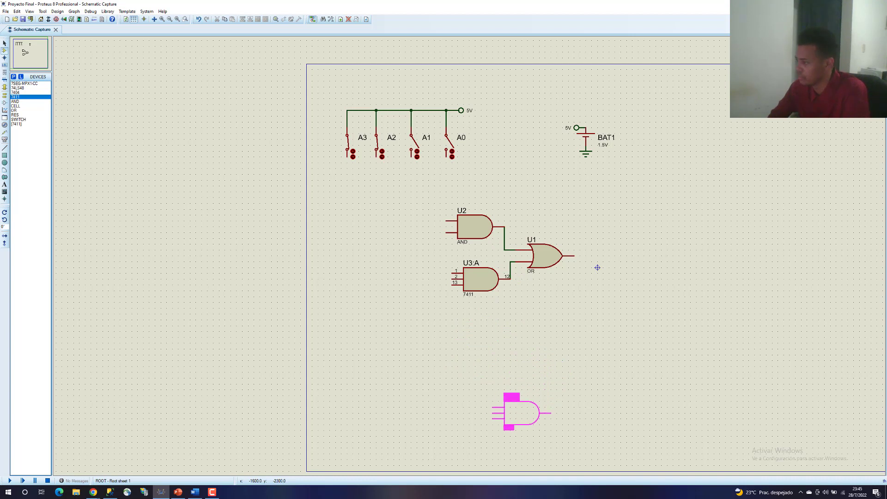
# Below the wired gates, place a second 7411 gate, two more OR gates and another two-input AND gate
pyautogui.click(554, 412)
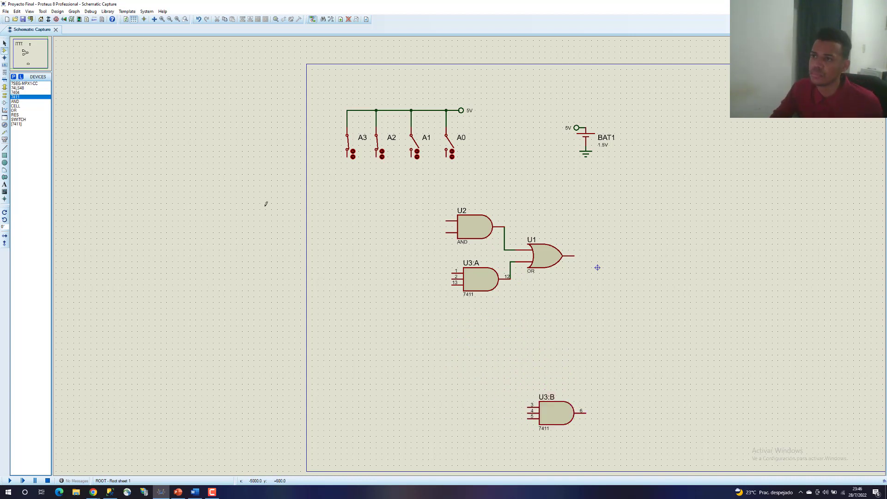
pyautogui.click(15, 110)
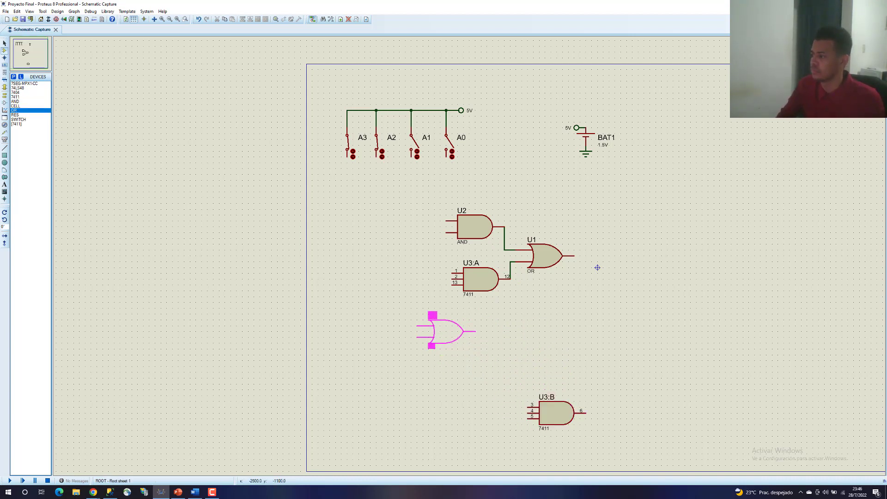
pyautogui.click(481, 326)
pyautogui.click(15, 101)
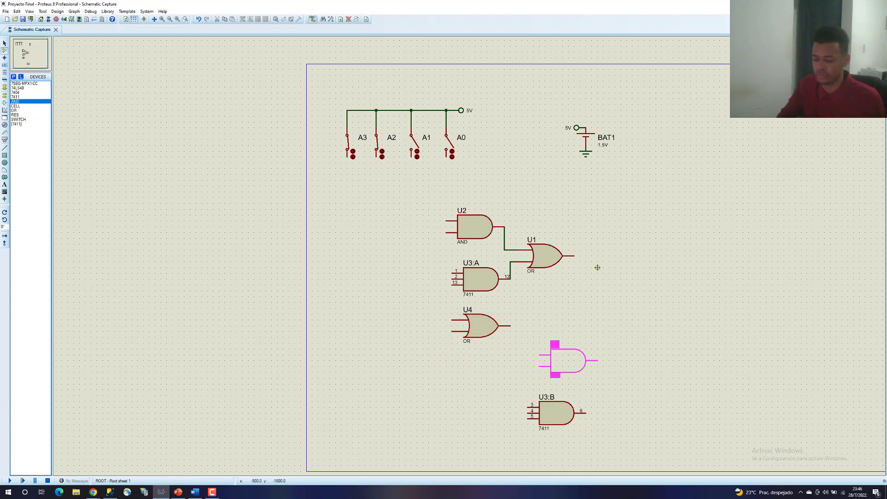
pyautogui.click(567, 343)
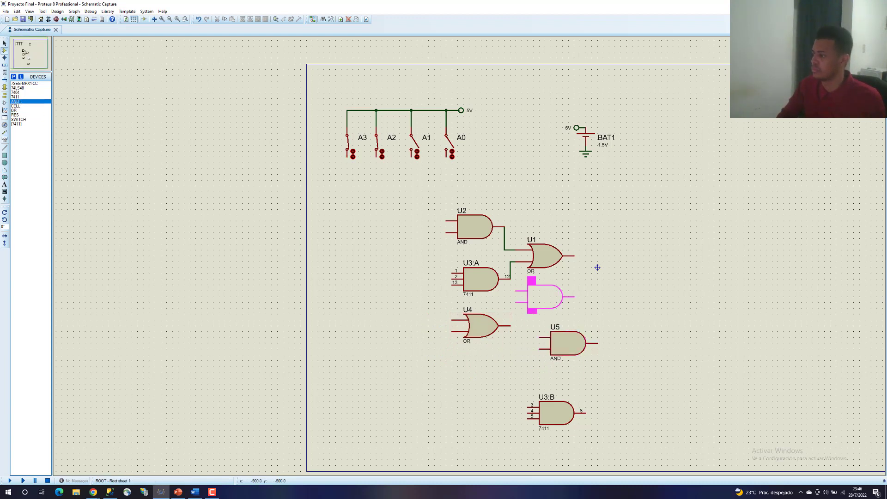
pyautogui.click(15, 110)
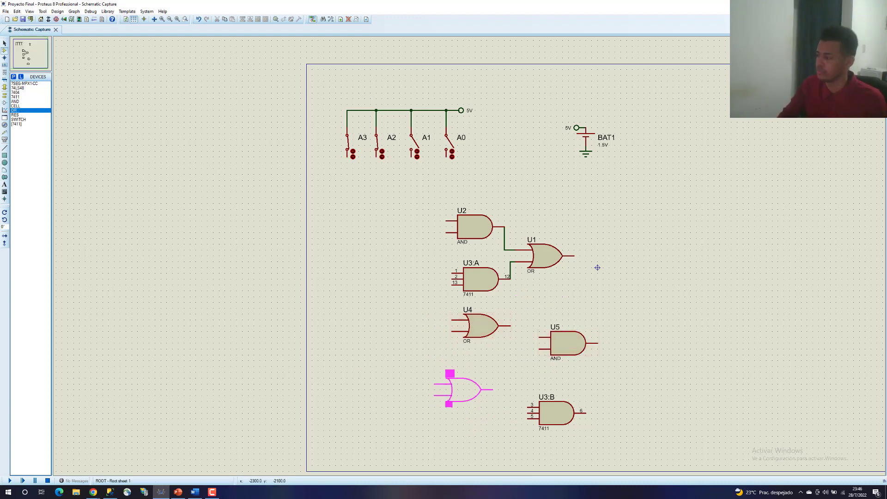
pyautogui.click(481, 383)
# Select the block of logic gates and shift it up and to the right, away from the switches
pyautogui.scroll(-1, 417, 291)
pyautogui.scroll(1, 431, 214)
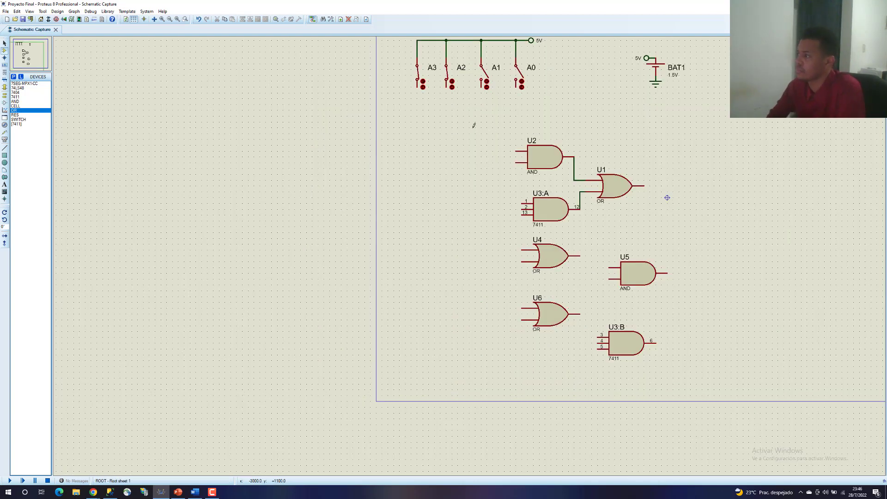
pyautogui.moveTo(492, 127); pyautogui.dragTo(661, 366)
pyautogui.moveTo(573, 291); pyautogui.dragTo(608, 272)
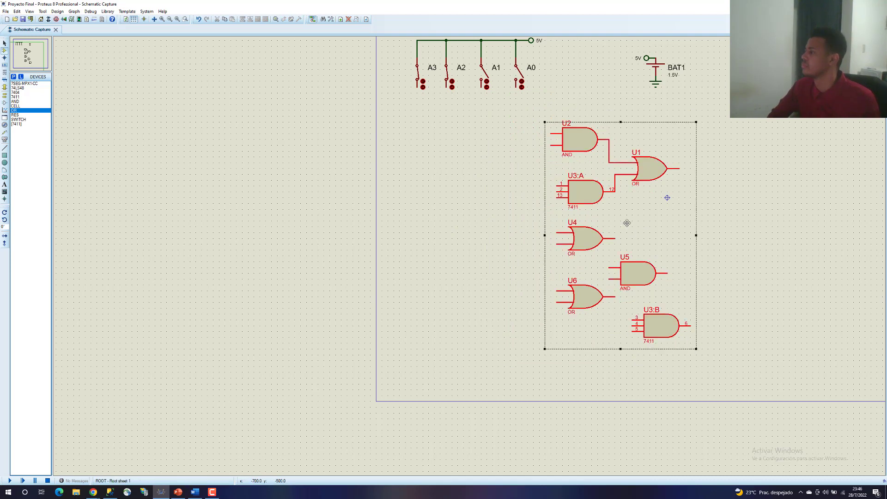
pyautogui.moveTo(631, 231); pyautogui.dragTo(620, 225)
pyautogui.click(269, 138)
# Place a row of four 10k resistors on the sheet below the four input switches
pyautogui.click(16, 115)
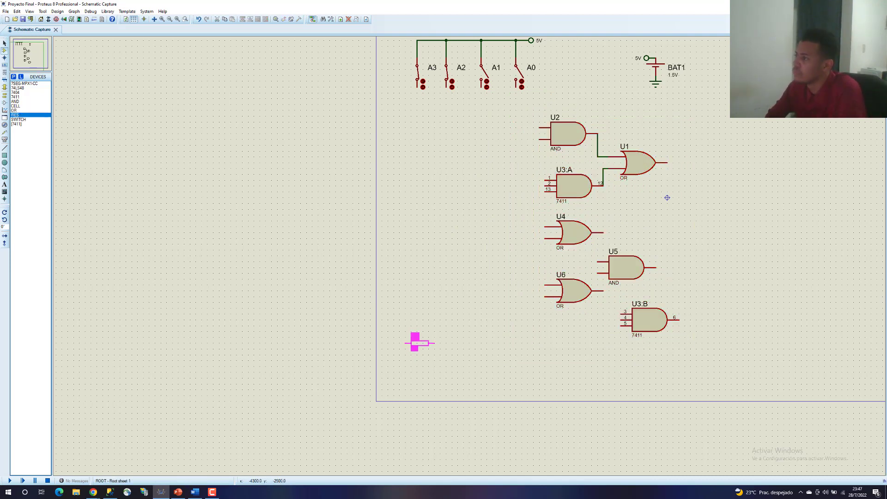
pyautogui.click(483, 343)
pyautogui.click(524, 343)
# Rotate resistors R1 and R2 to vertical and delete the stray wire between them
pyautogui.rightClick(416, 342)
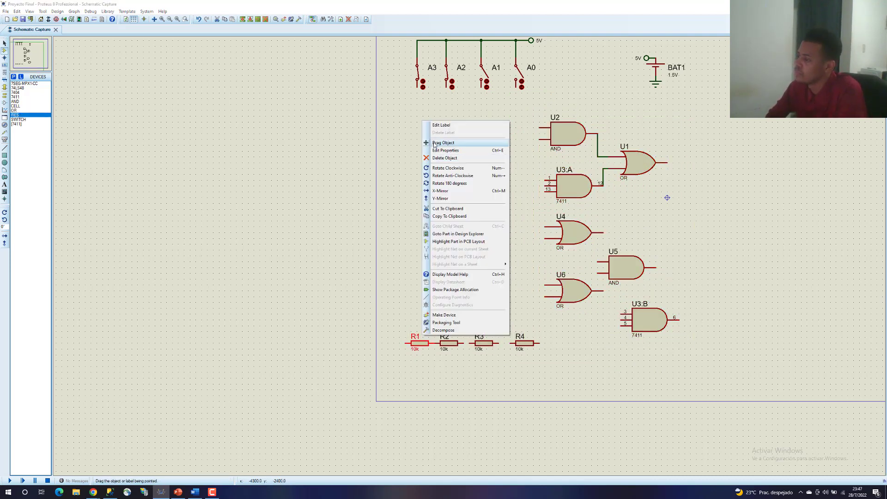
pyautogui.press('Escape')
pyautogui.rightClick(414, 307)
pyautogui.click(439, 117)
pyautogui.rightClick(441, 306)
pyautogui.click(462, 128)
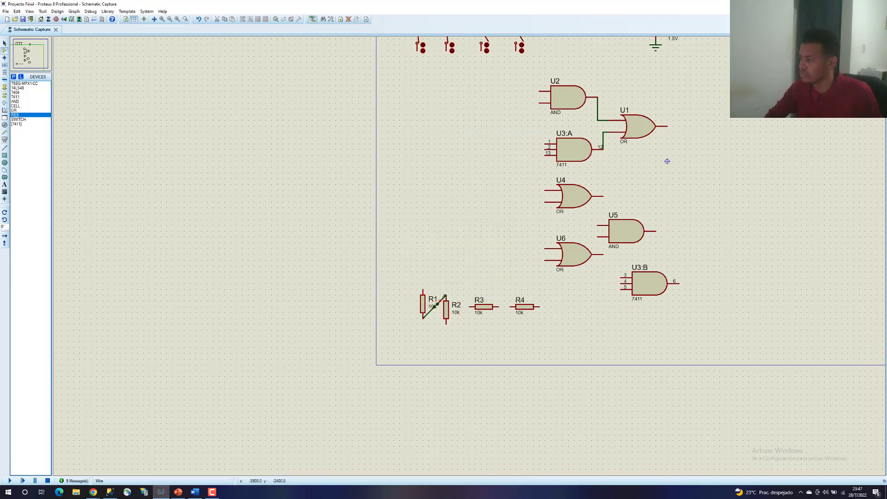
pyautogui.rightClick(444, 296)
pyautogui.rightClick(444, 296)
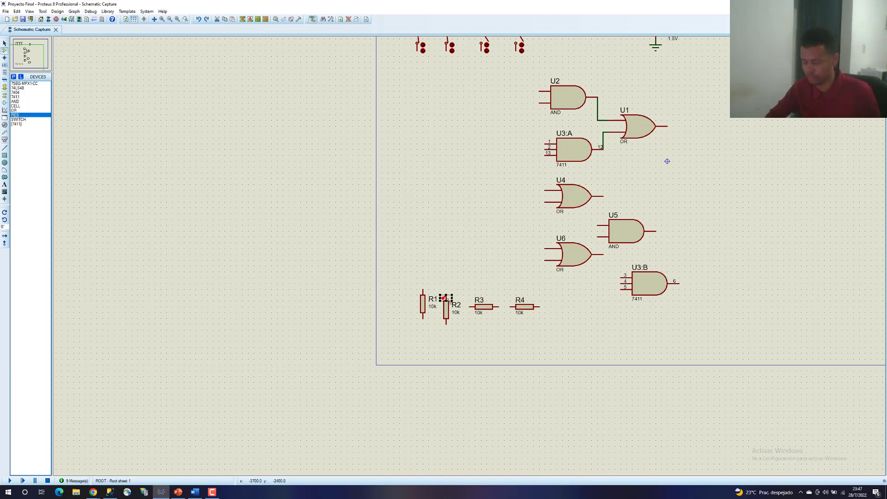
# Rotate resistors R3 and R4 to vertical
pyautogui.rightClick(490, 306)
pyautogui.click(513, 135)
pyautogui.rightClick(532, 305)
pyautogui.click(561, 143)
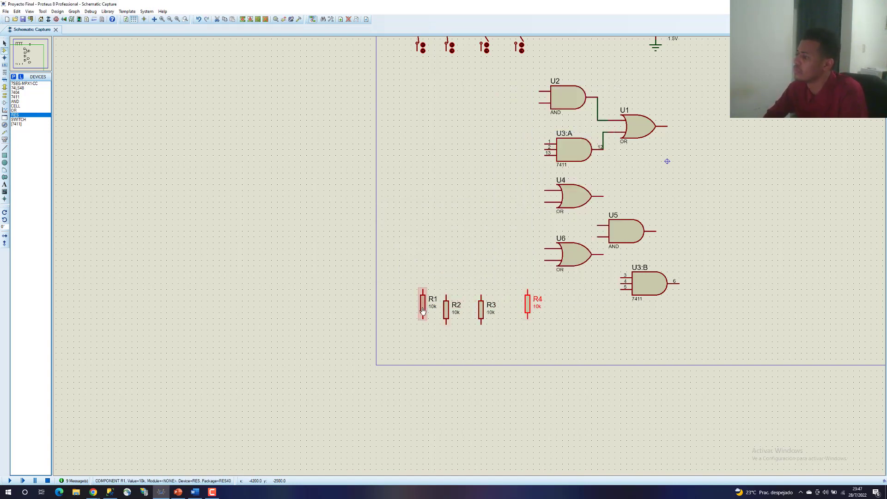
# Wire switches A3, A2 and A1 down to R1, R2 and R3, lining R1 up under its switch
pyautogui.click(417, 289)
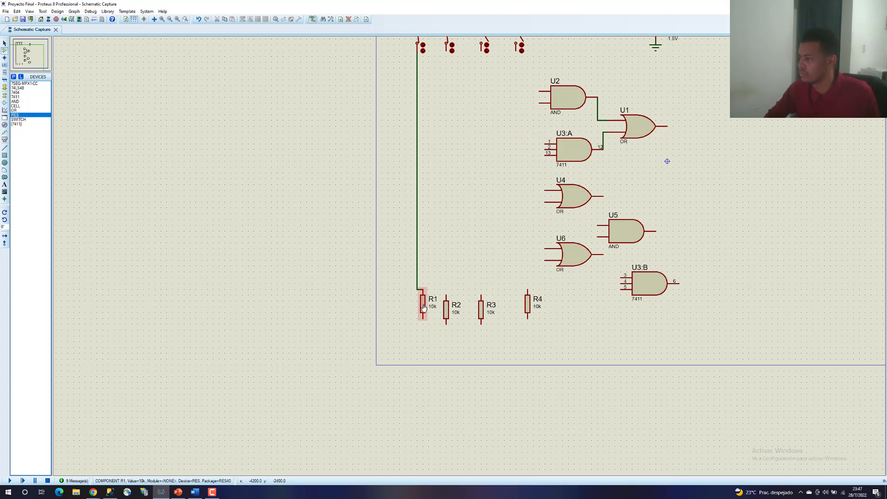
pyautogui.moveTo(423, 302)
pyautogui.mouseDown()
pyautogui.moveTo(423, 320)
pyautogui.moveTo(417, 306)
pyautogui.mouseUp()
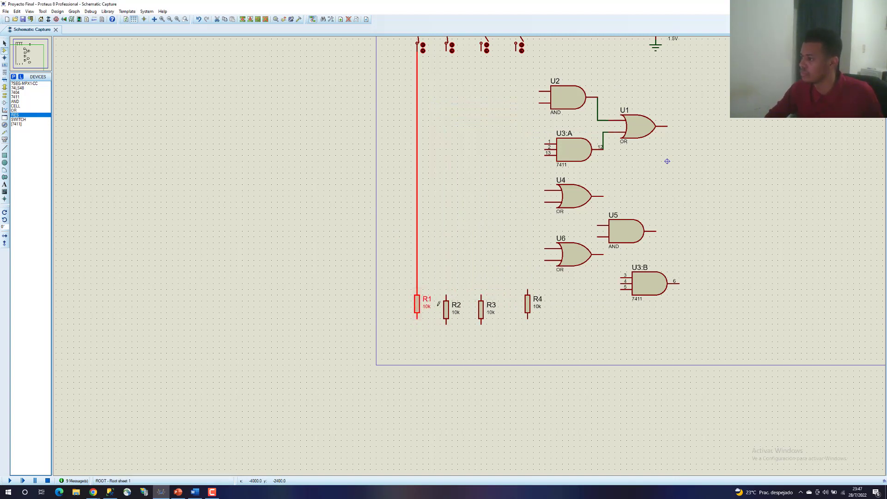
pyautogui.click(446, 46)
pyautogui.click(446, 297)
pyautogui.click(481, 44)
pyautogui.click(481, 297)
# Wire switch A0 down to R4 and move R4 directly under the switch so the wire runs straight
pyautogui.click(515, 44)
pyautogui.click(527, 290)
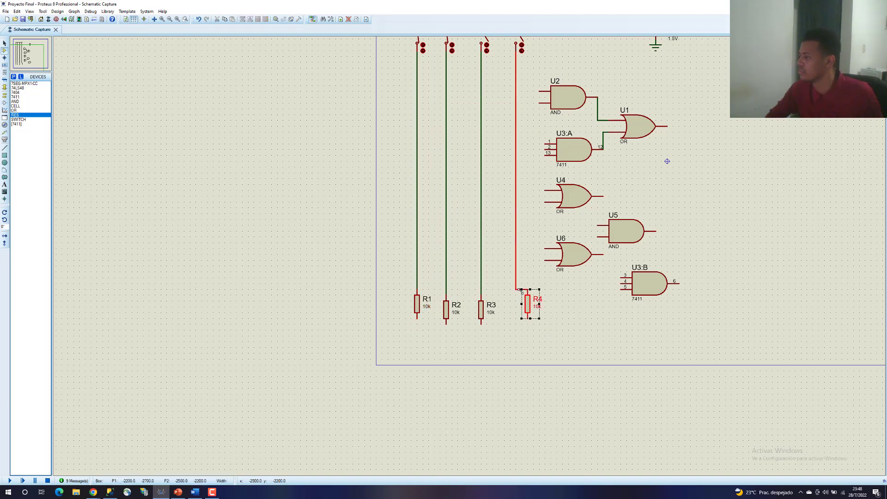
pyautogui.rightClick(523, 298)
pyautogui.click(543, 301)
pyautogui.click(517, 305)
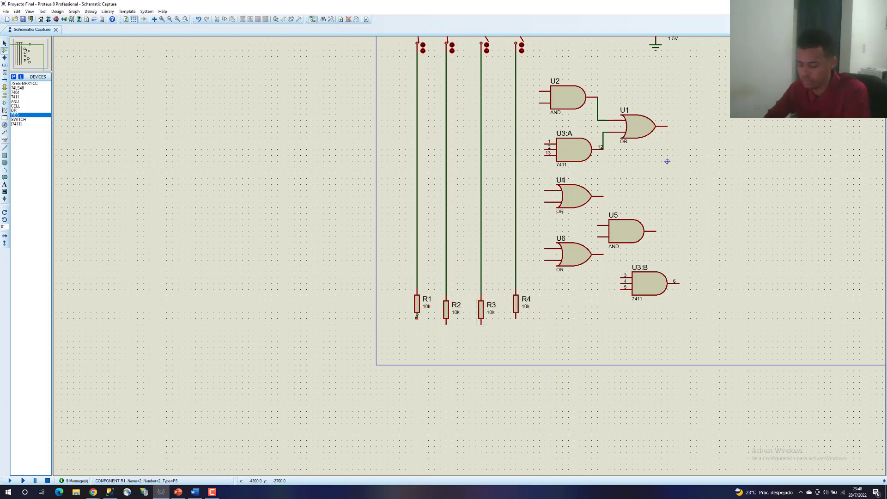
# Place a ground terminal below and to the right of R4, rotated so its pin faces the resistors
pyautogui.click(5, 94)
pyautogui.click(19, 106)
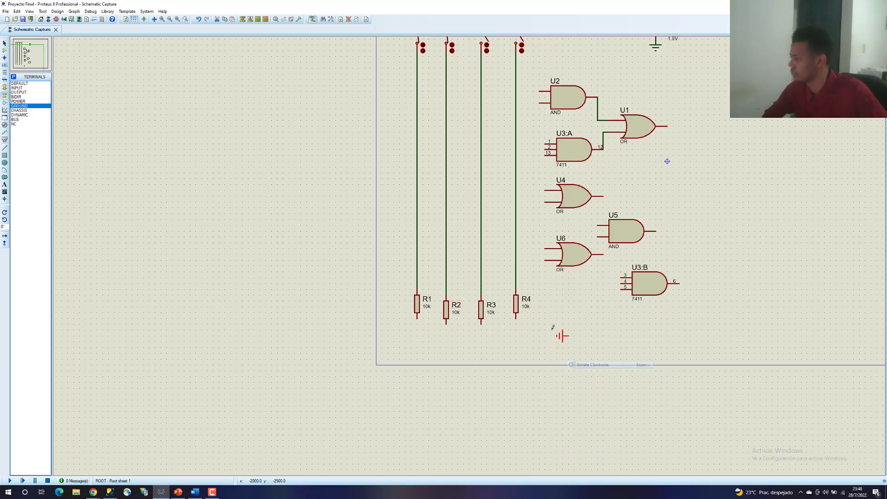
pyautogui.rightClick(562, 335)
pyautogui.click(596, 365)
pyautogui.doubleClick(562, 336)
pyautogui.press('Escape')
# Wire the lower ends of all four resistors to the ground terminal along one common line
pyautogui.click(557, 336)
pyautogui.click(417, 318)
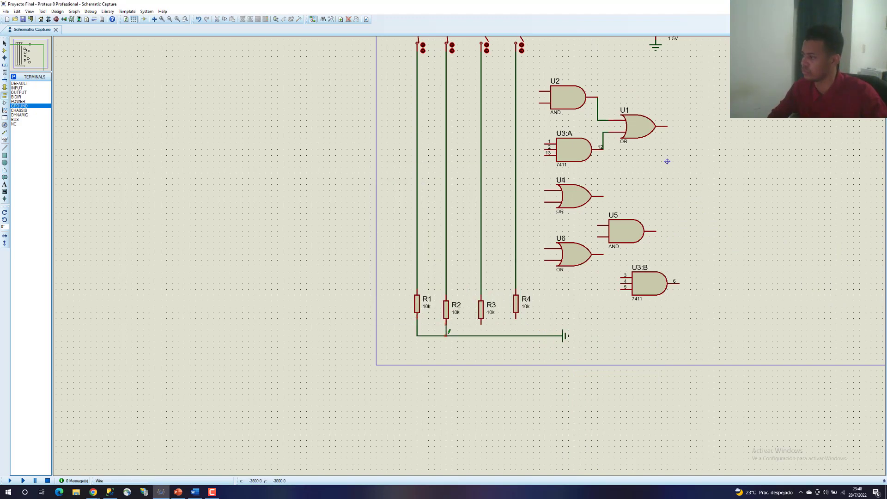
pyautogui.scroll(1, 517, 337)
pyautogui.scroll(-1, 479, 255)
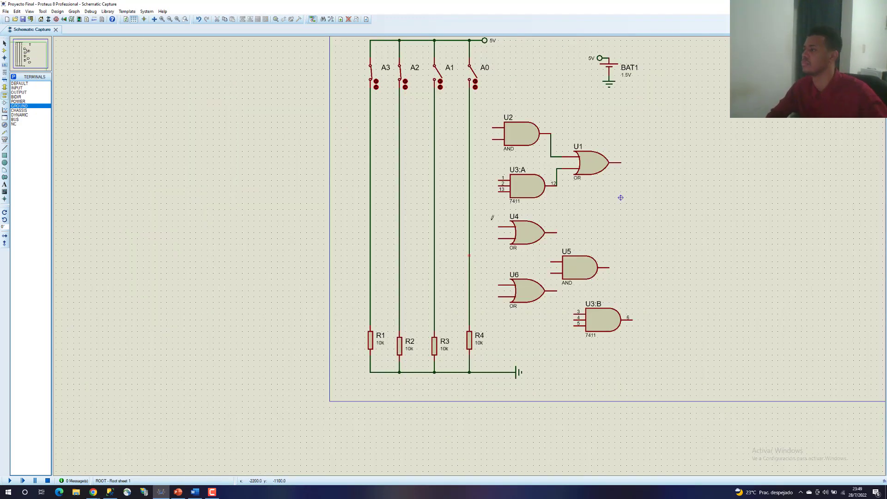
# Place a 7404 inverter pointing downwards between the A3 and A2 lines, just below the switches
pyautogui.click(22, 88)
pyautogui.click(4, 50)
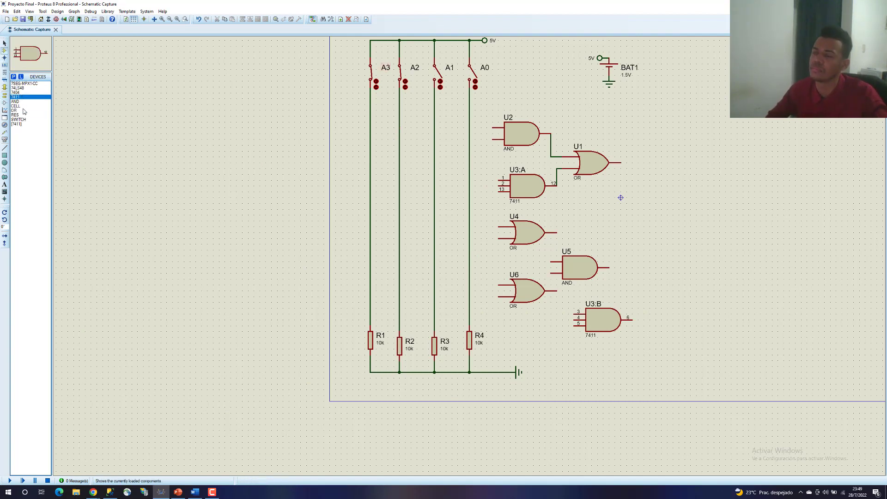
pyautogui.click(399, 122)
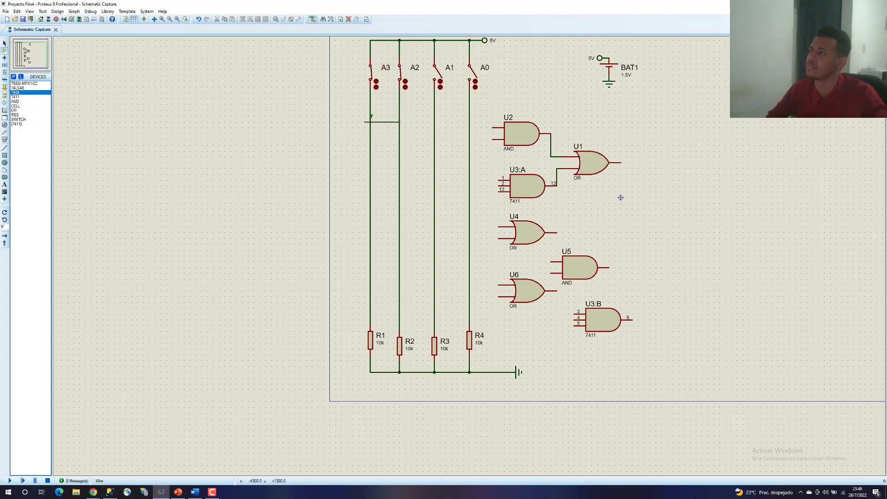
pyautogui.doubleClick(21, 99)
pyautogui.press('Escape')
pyautogui.click(382, 118)
pyautogui.rightClick(393, 116)
pyautogui.press('Escape')
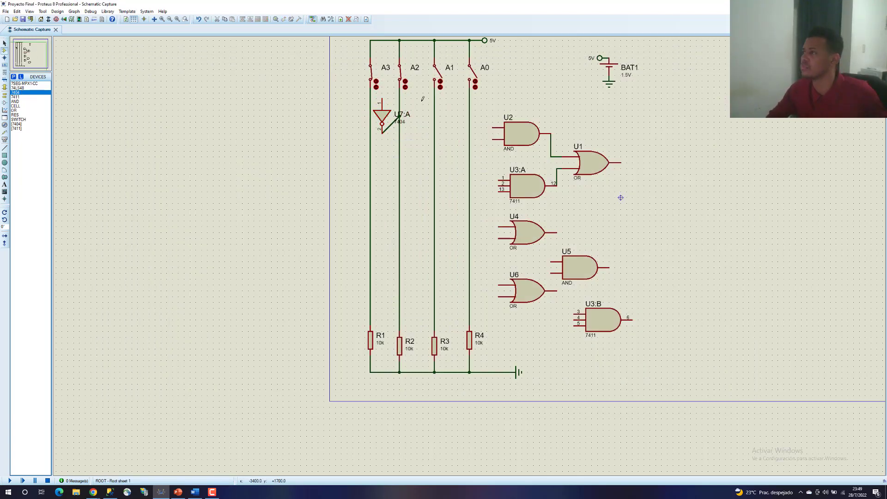
# Shift the inverter slightly down and delete the stray wires joining its output to the A2 line
pyautogui.rightClick(393, 112)
pyautogui.click(416, 139)
pyautogui.rightClick(383, 125)
pyautogui.click(416, 148)
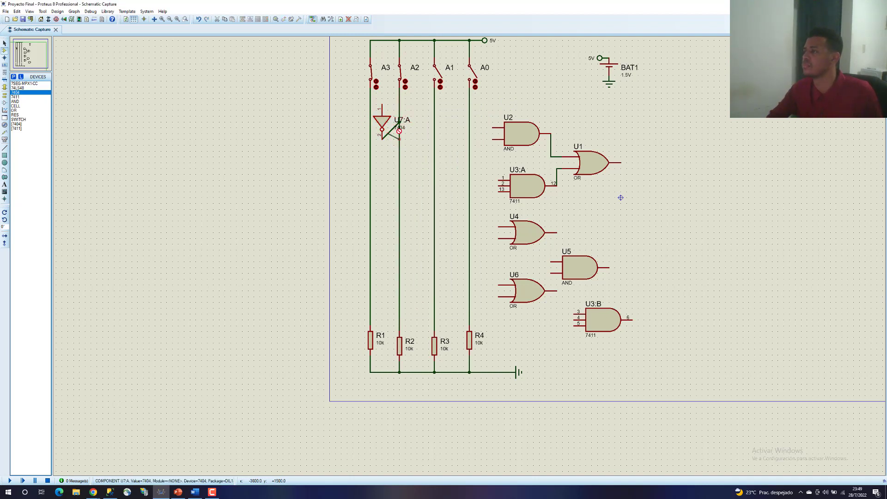
pyautogui.rightClick(400, 123)
pyautogui.click(415, 132)
# Add two more 7404 inverters beside the A2 and A1 lines and rotate them to point downwards
pyautogui.rightClick(425, 110)
pyautogui.click(418, 110)
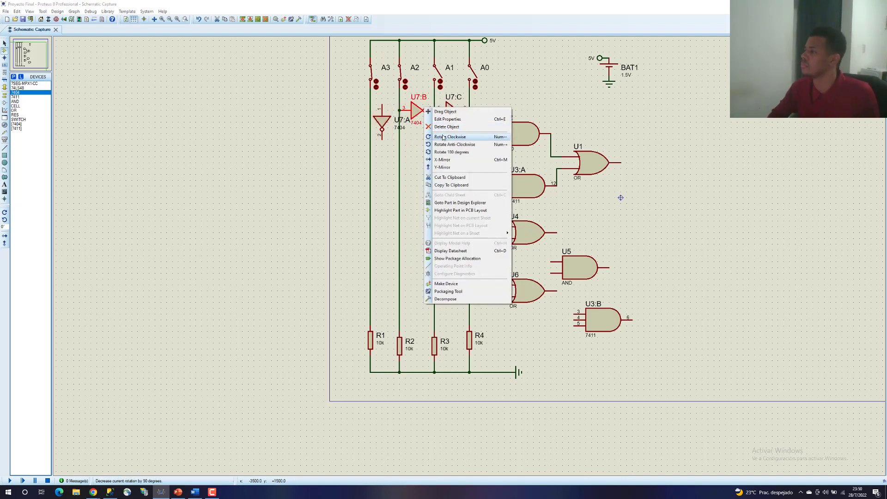
pyautogui.click(445, 137)
pyautogui.rightClick(452, 112)
pyautogui.click(462, 141)
pyautogui.rightClick(425, 119)
pyautogui.click(447, 133)
pyautogui.rightClick(447, 98)
pyautogui.click(468, 113)
pyautogui.rightClick(461, 118)
pyautogui.click(482, 133)
# Align the three inverters in a row and wire their inputs to the A3, A2 and A1 switch lines
pyautogui.rightClick(405, 105)
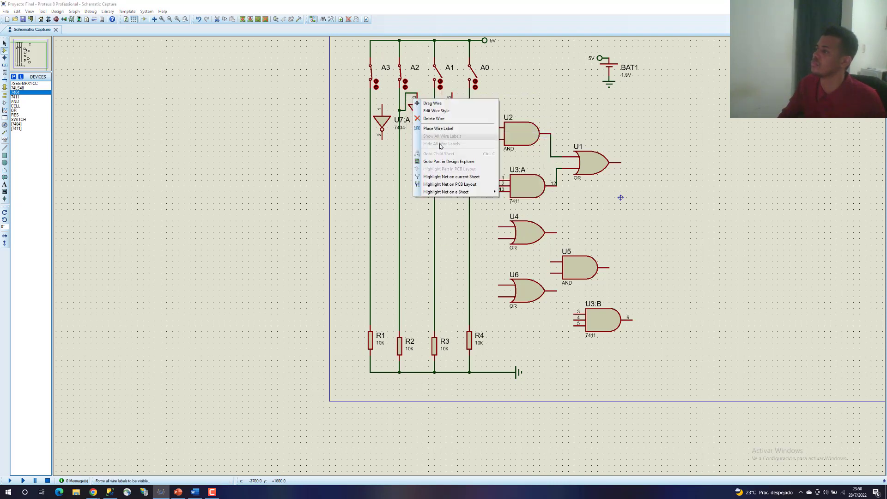
pyautogui.press('Escape')
pyautogui.moveTo(416, 110)
pyautogui.mouseDown()
pyautogui.moveTo(410, 128)
pyautogui.moveTo(417, 121)
pyautogui.mouseUp()
pyautogui.rightClick(459, 105)
pyautogui.click(476, 107)
pyautogui.click(464, 131)
pyautogui.click(518, 101)
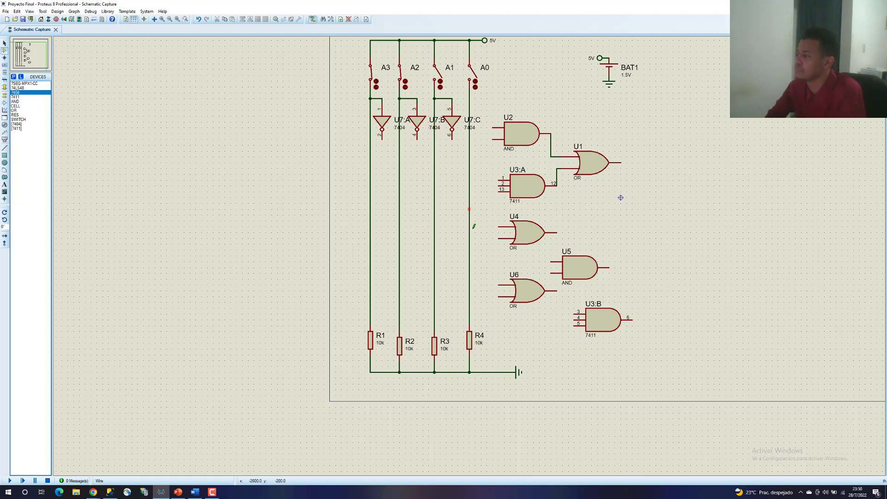
# Shift gates U5 and U1 to the right and wire U5's inputs to U4's output and the A2 line
pyautogui.moveTo(583, 272); pyautogui.dragTo(606, 273)
pyautogui.moveTo(591, 163); pyautogui.dragTo(604, 162)
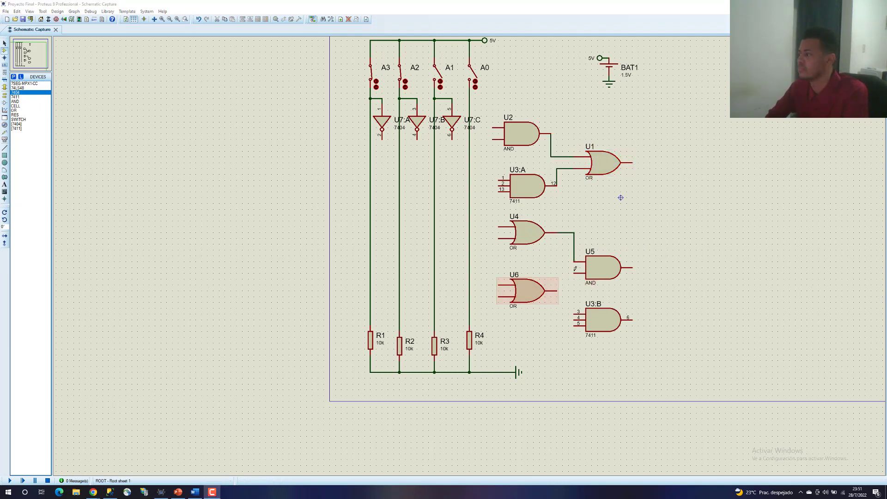
pyautogui.click(574, 273)
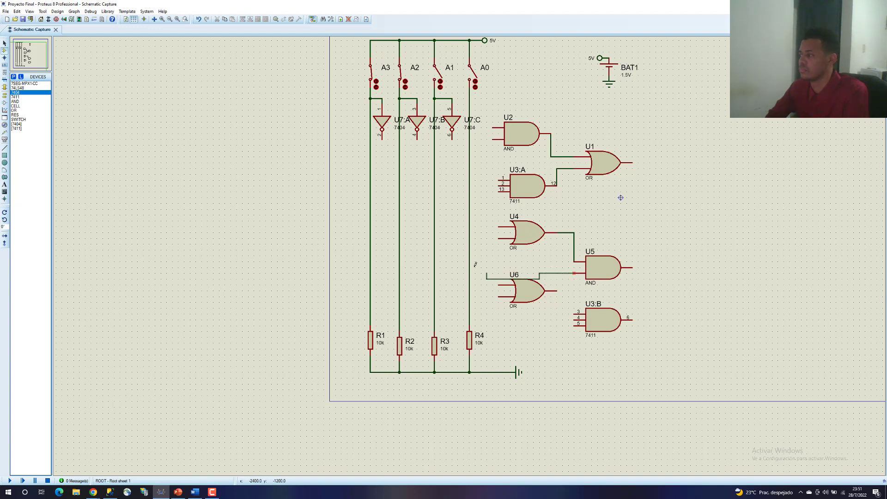
pyautogui.click(399, 273)
# Respace the lower gates by moving U4, U5 and U3:B up and left and U6 down
pyautogui.moveTo(525, 283); pyautogui.dragTo(524, 289)
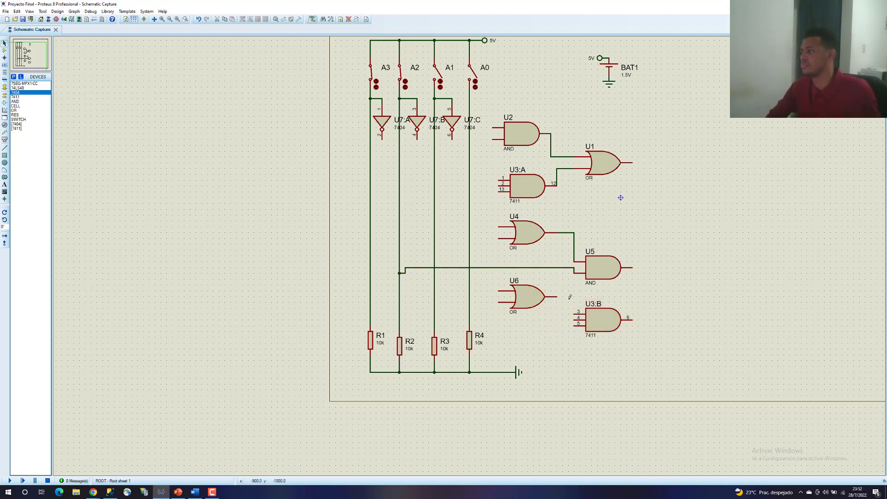
pyautogui.press('F5')
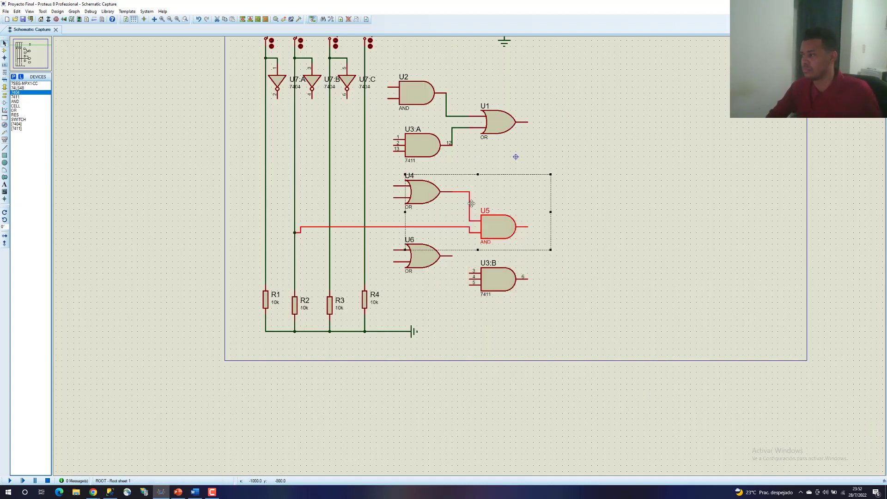
pyautogui.moveTo(440, 193); pyautogui.dragTo(412, 180)
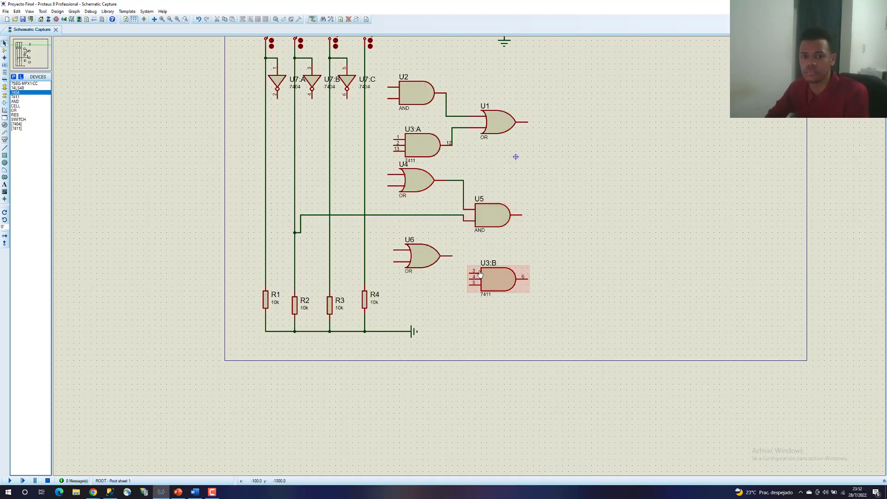
pyautogui.moveTo(493, 283); pyautogui.dragTo(475, 247)
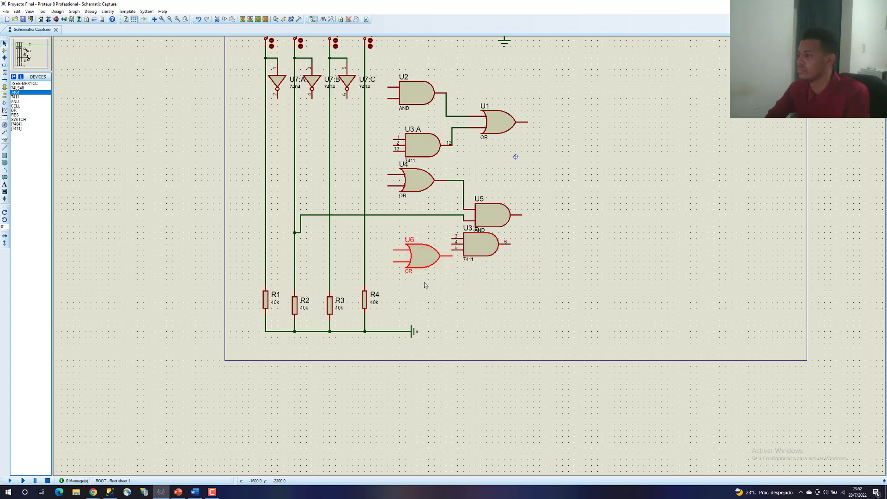
pyautogui.moveTo(422, 256); pyautogui.dragTo(422, 279)
# Reposition the lower gates and delete the wire joining the A2 line to U5's lower input
pyautogui.scroll(-3, 491, 239)
pyautogui.moveTo(520, 302); pyautogui.dragTo(420, 176)
pyautogui.click(259, 243)
pyautogui.scroll(2, 259, 243)
pyautogui.rightClick(436, 267)
pyautogui.click(455, 284)
pyautogui.moveTo(583, 298); pyautogui.dragTo(583, 316)
# Place a two-input AND gate to the lower right of U6 and shift U3:B to the right
pyautogui.click(15, 101)
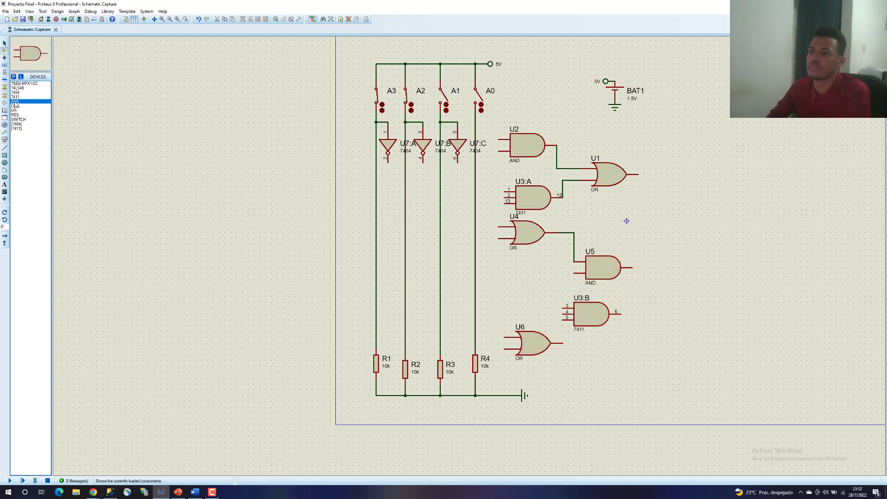
pyautogui.click(603, 361)
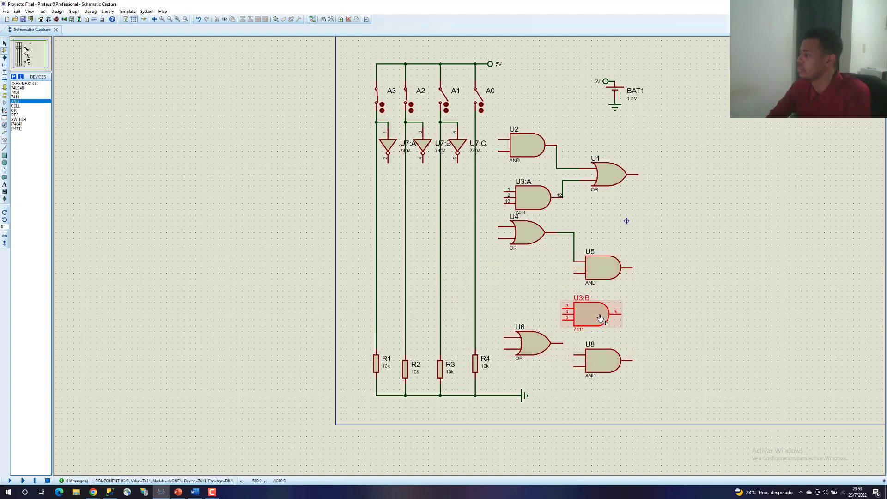
pyautogui.click(638, 317)
pyautogui.moveTo(542, 296); pyautogui.dragTo(559, 297)
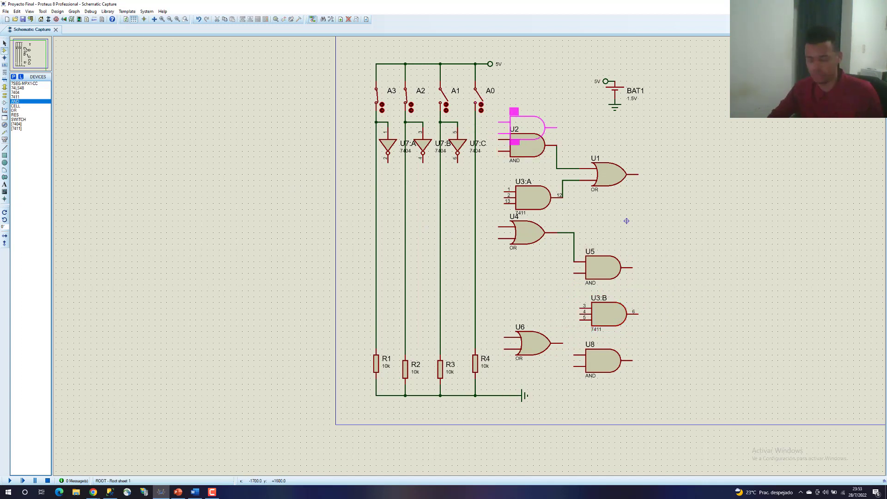
# Move U5, U3:B and U8 up and to the right, and raise U6 to sit beside them
pyautogui.moveTo(603, 267); pyautogui.dragTo(614, 244)
pyautogui.click(609, 317)
pyautogui.moveTo(609, 317); pyautogui.dragTo(620, 293)
pyautogui.moveTo(601, 361); pyautogui.dragTo(613, 350)
pyautogui.click(543, 344)
# Select the four resistors with their ground connection and shift them down to lengthen the switch lines
pyautogui.moveTo(543, 344); pyautogui.dragTo(368, 417)
pyautogui.moveTo(512, 363); pyautogui.dragTo(511, 380)
pyautogui.click(576, 399)
# Wire U8's inputs to U6's output and the A3 line, and U6's inputs to the A1 and A2 lines
pyautogui.click(585, 355)
pyautogui.click(376, 354)
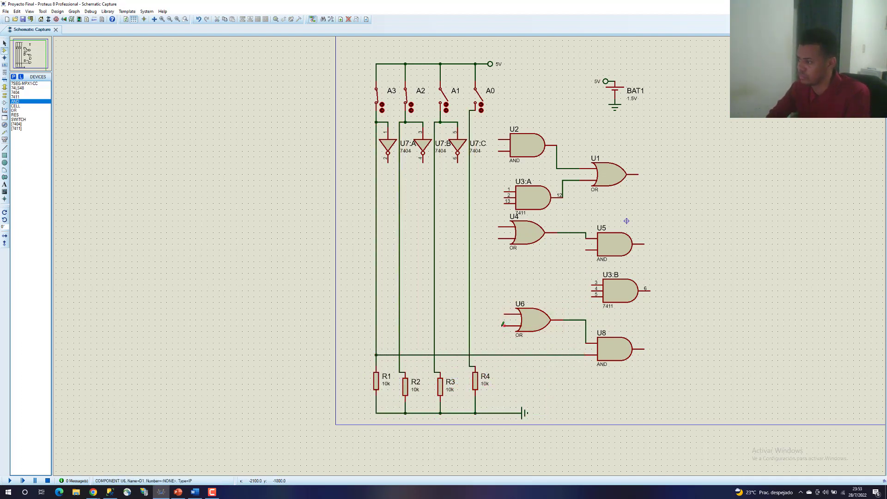
pyautogui.click(399, 325)
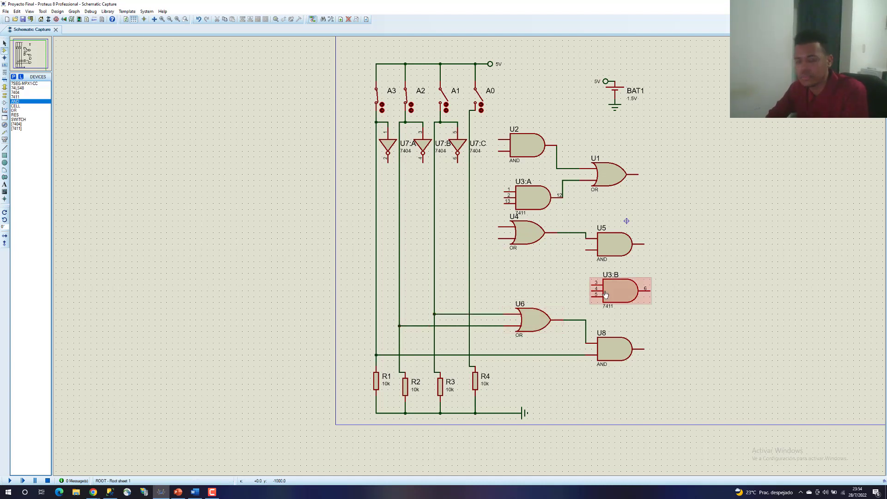
# Wire the first input of U3:B to the A3 line and shift the gate slightly left
pyautogui.click(592, 283)
pyautogui.click(376, 285)
pyautogui.moveTo(619, 291); pyautogui.dragTo(606, 291)
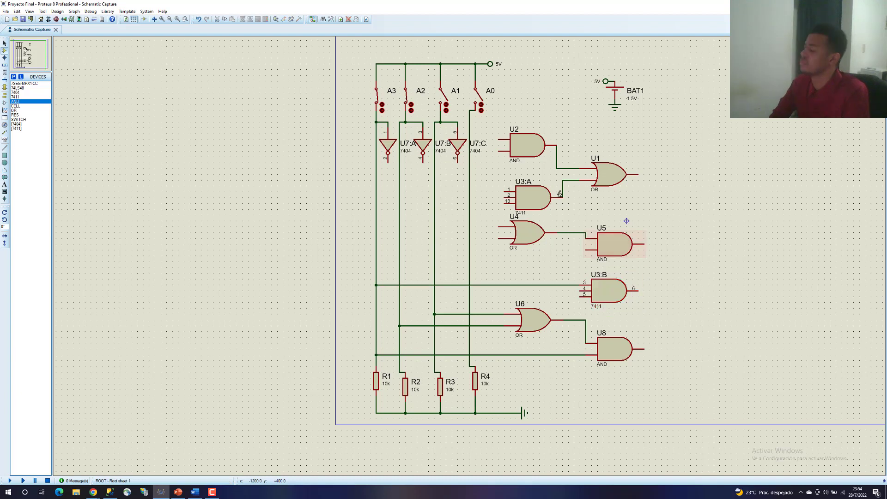
# Wire U4's inputs to the A3 inverter's output and the A1 line, and U5's lower input to the A2 line
pyautogui.click(521, 254)
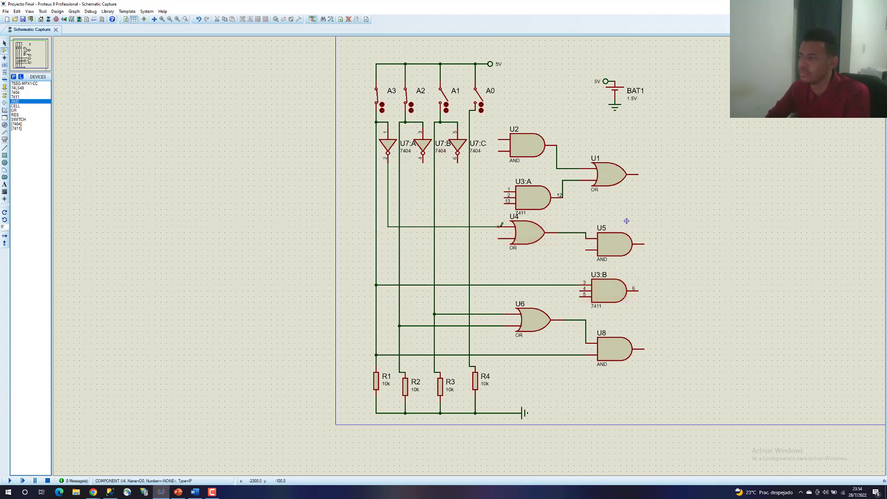
pyautogui.click(435, 238)
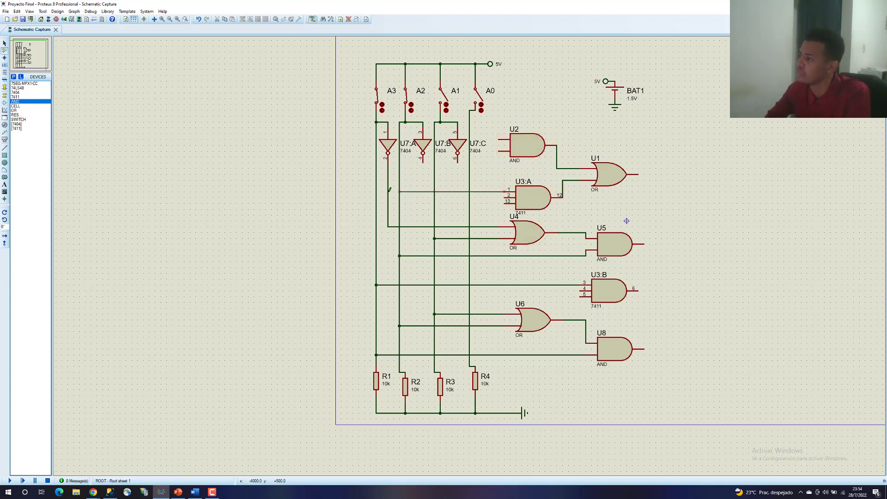
# Wire the three inputs of U3:A to the A3 line, the A2 line and the A1 inverter's output
pyautogui.click(505, 196)
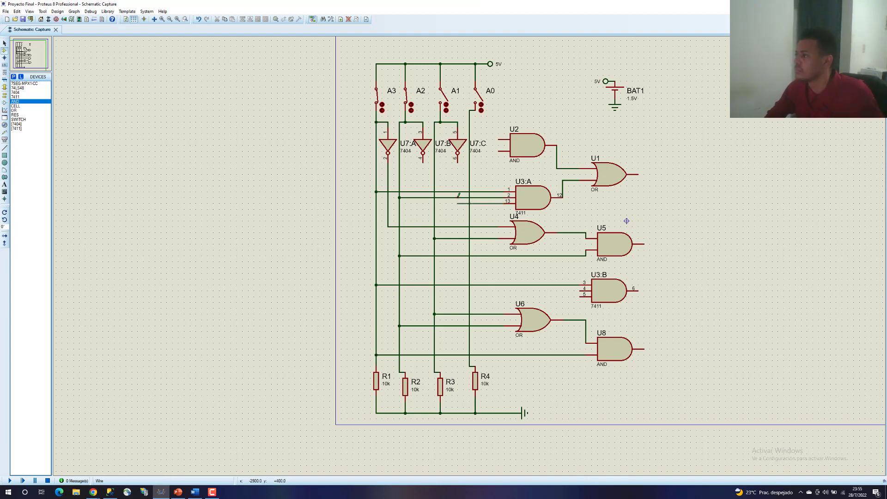
pyautogui.click(458, 162)
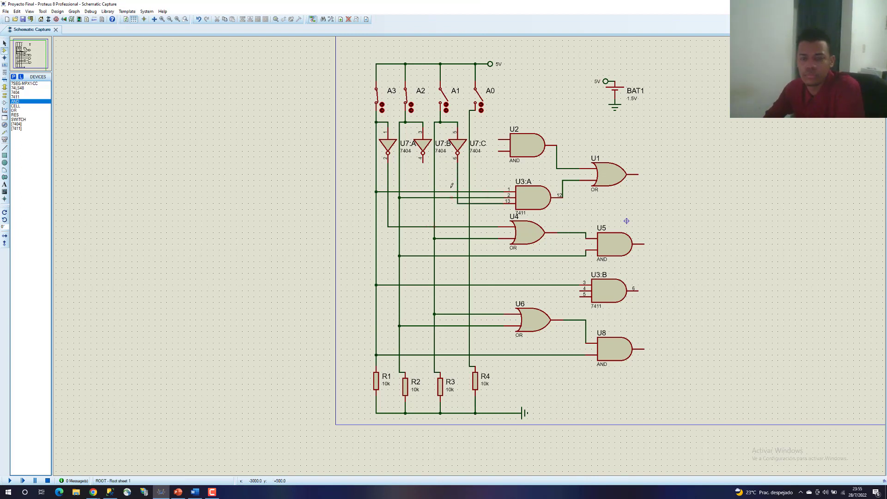
# Wire the second and third inputs of U3:B to the outputs of the A2 and A1 inverters
pyautogui.click(581, 295)
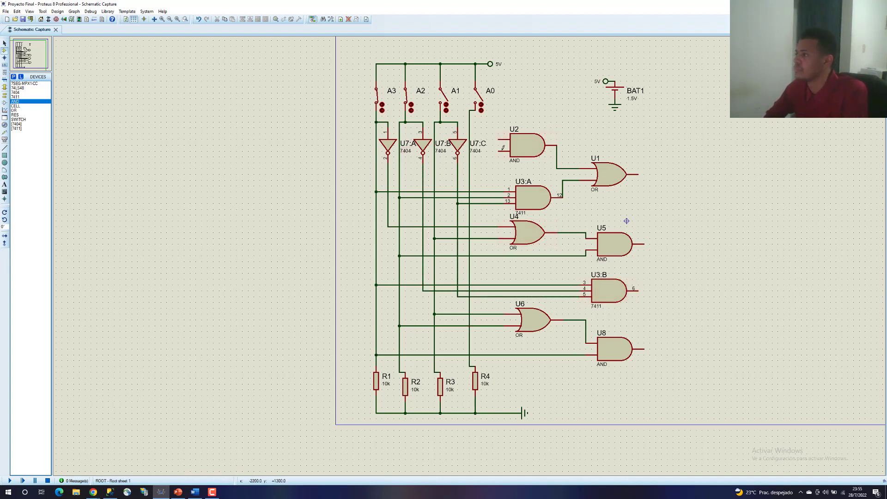
pyautogui.moveTo(493, 122); pyautogui.dragTo(627, 215)
pyautogui.scroll(1, 417, 185)
pyautogui.moveTo(329, 80); pyautogui.dragTo(539, 255)
pyautogui.moveTo(510, 190); pyautogui.dragTo(511, 172)
pyautogui.click(499, 191)
pyautogui.hotkey('ctrl', 'z')
pyautogui.click(522, 174)
pyautogui.press('Escape')
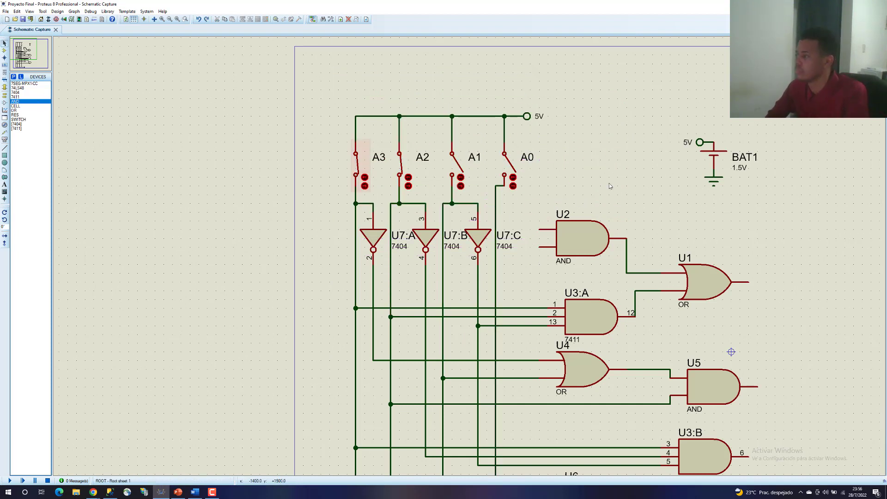
# Move gate U2 down and wire its inputs to the A3 inverter's output and the A1 line
pyautogui.rightClick(576, 231)
pyautogui.click(580, 236)
pyautogui.click(578, 226)
pyautogui.rightClick(579, 219)
pyautogui.click(581, 232)
pyautogui.press('Escape')
pyautogui.moveTo(579, 232); pyautogui.dragTo(582, 272)
pyautogui.click(530, 267)
pyautogui.click(539, 255)
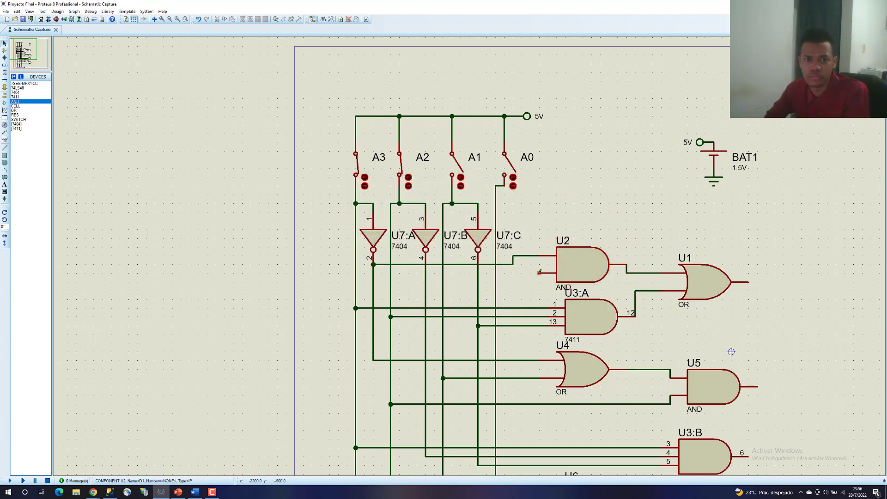
pyautogui.scroll(-1, 576, 192)
pyautogui.scroll(1, 454, 231)
pyautogui.scroll(-1, 453, 231)
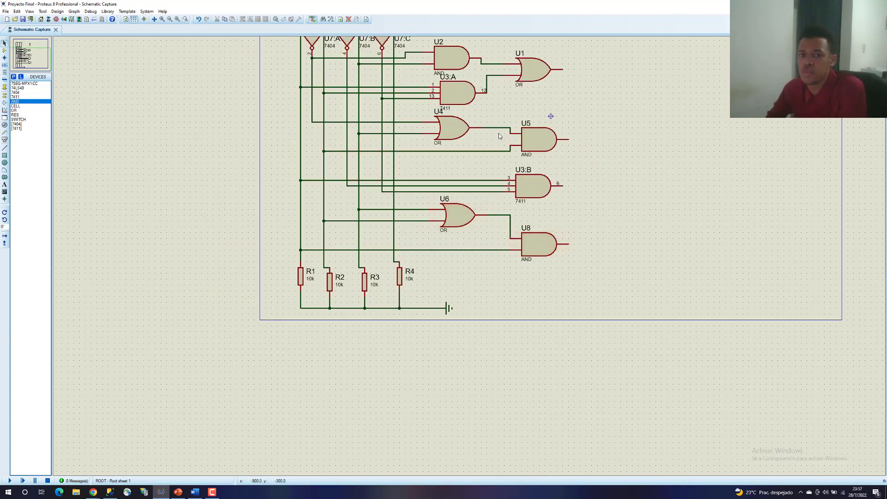
# Place a default terminal on the output of OR gate U1
pyautogui.scroll(-1, 499, 136)
pyautogui.scroll(2, 455, 170)
pyautogui.scroll(-2, 629, 271)
pyautogui.scroll(1, 631, 277)
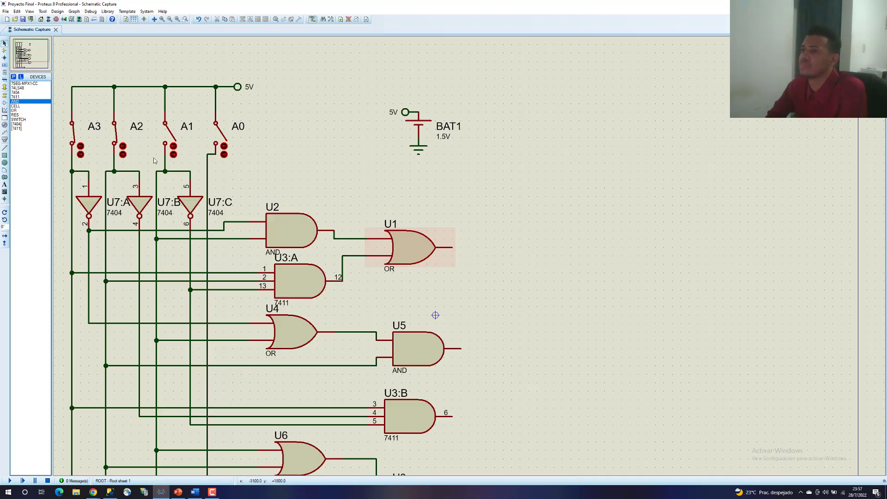
pyautogui.click(4, 95)
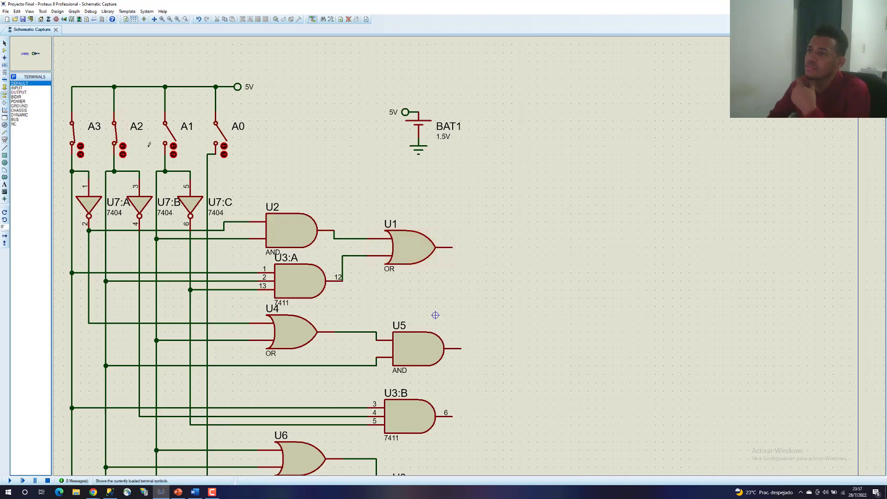
pyautogui.rightClick(478, 248)
pyautogui.click(500, 273)
pyautogui.click(465, 247)
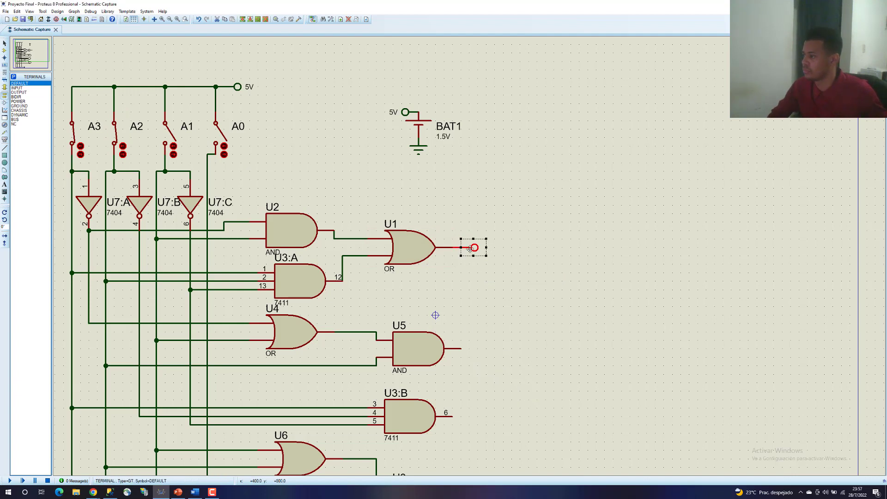
# Place default terminals at the outputs of gates U5 and U3:B
pyautogui.rightClick(484, 337)
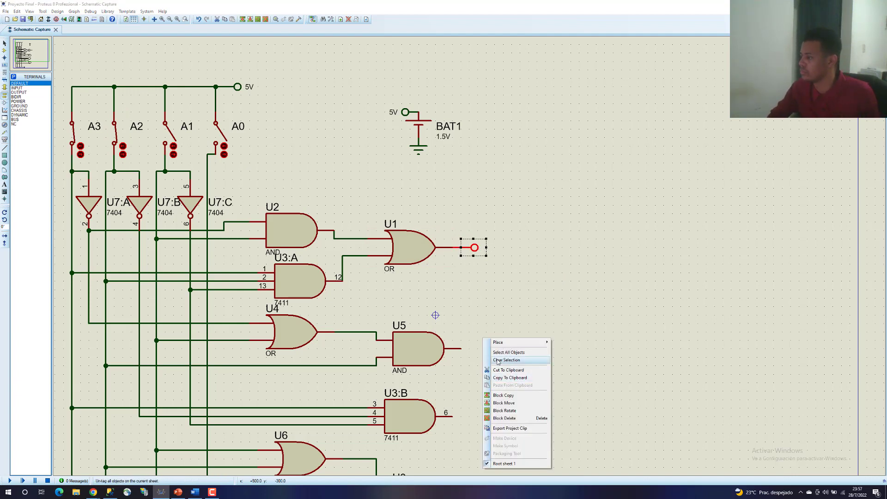
pyautogui.click(481, 348)
pyautogui.rightClick(481, 349)
pyautogui.click(512, 393)
pyautogui.click(481, 348)
pyautogui.rightClick(481, 411)
pyautogui.click(485, 411)
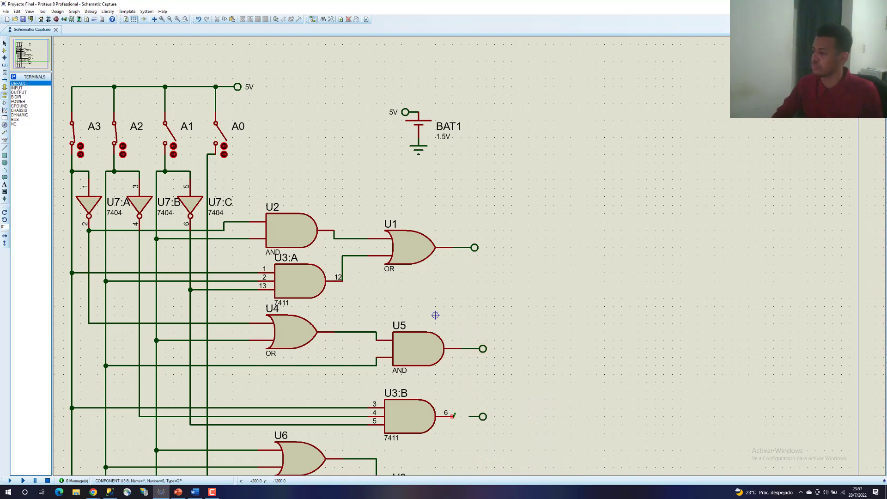
# Wire U3:B's output to its terminal and add a connected default terminal at U8's output
pyautogui.scroll(-3, 466, 418)
pyautogui.scroll(3, 483, 273)
pyautogui.rightClick(484, 273)
pyautogui.rightClick(476, 256)
pyautogui.click(506, 302)
pyautogui.scroll(2, 480, 103)
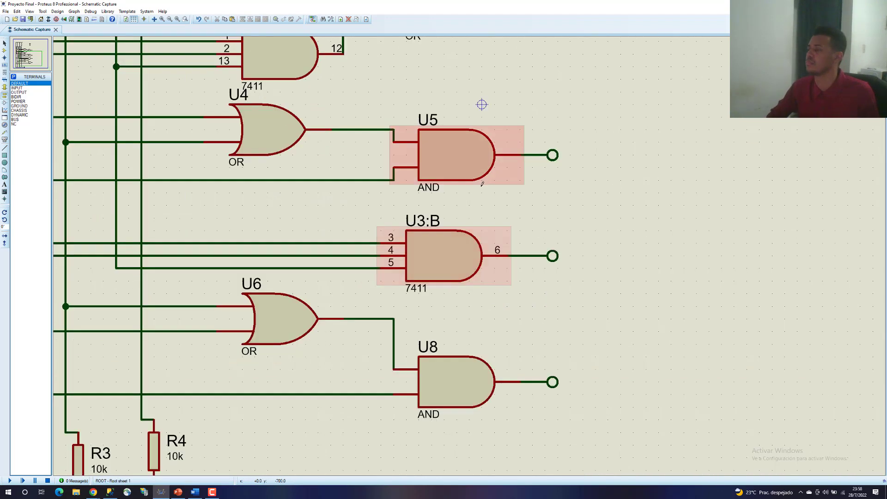
# Place a default terminal connected to the A0 line and move it right, above gate U2
pyautogui.scroll(-2, 461, 256)
pyautogui.rightClick(277, 122)
pyautogui.click(307, 149)
pyautogui.click(259, 122)
pyautogui.press('Escape')
pyautogui.click(261, 121)
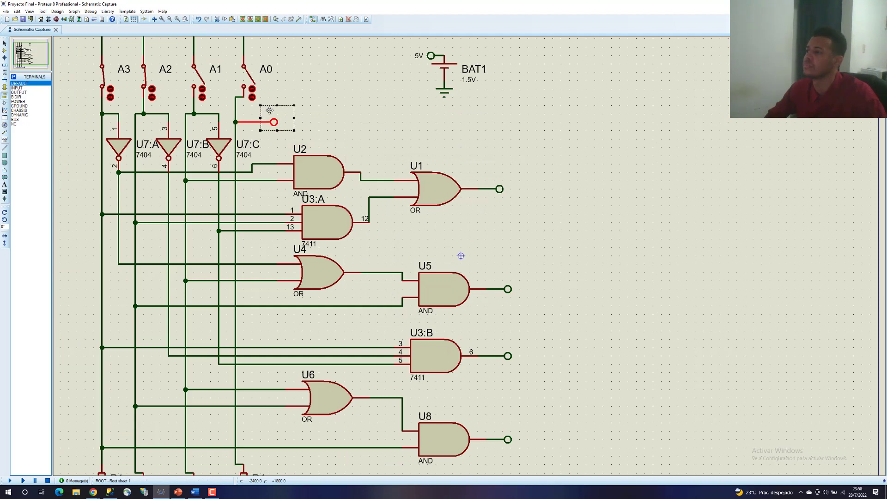
pyautogui.moveTo(282, 118); pyautogui.dragTo(332, 119)
# Label the A0 line's terminal B0 and U1's output terminal B1
pyautogui.rightClick(310, 122)
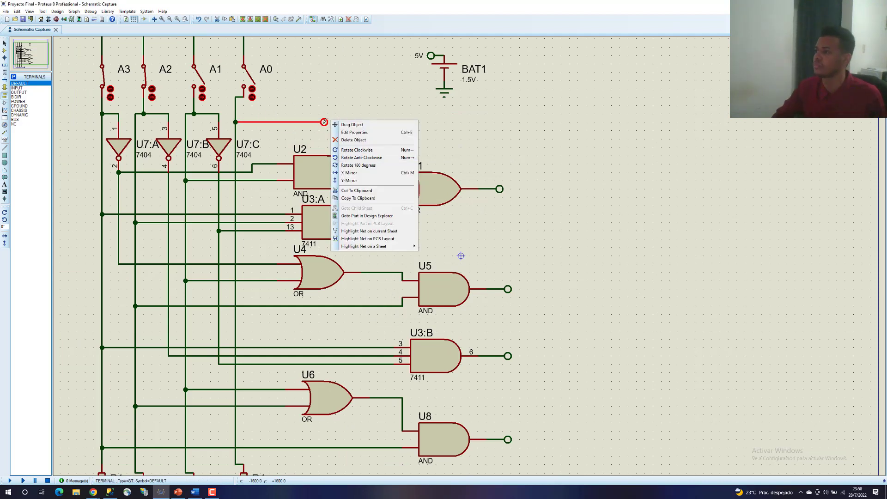
pyautogui.click(333, 133)
pyautogui.press('capslock')
pyautogui.press('Return')
pyautogui.rightClick(504, 185)
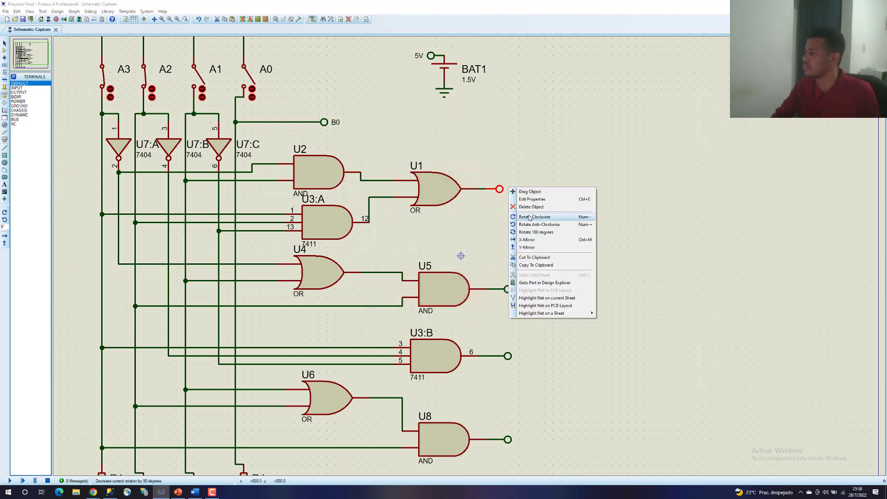
pyautogui.click(527, 196)
pyautogui.write('B1')
pyautogui.press('Return')
# Label the output terminals of U5, U3:B and U8 as B2, B3 and B4
pyautogui.click(509, 289)
pyautogui.click(509, 290)
pyautogui.write('B2')
pyautogui.press('Return')
pyautogui.click(507, 356)
pyautogui.click(508, 355)
pyautogui.write('B3')
pyautogui.press('Return')
pyautogui.doubleClick(507, 440)
pyautogui.write('B4')
pyautogui.press('Return')
pyautogui.scroll(-3, 460, 254)
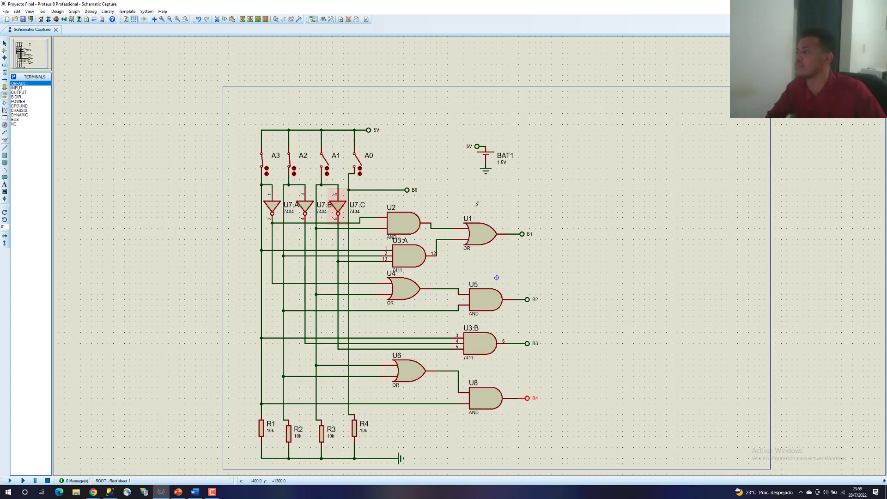
# Place two 7SEG-MPX1-CC displays side by side in the sheet's upper right area and move the first one closer to the second
pyautogui.scroll(1, 494, 280)
pyautogui.click(4, 50)
pyautogui.click(24, 83)
pyautogui.click(651, 249)
pyautogui.click(663, 226)
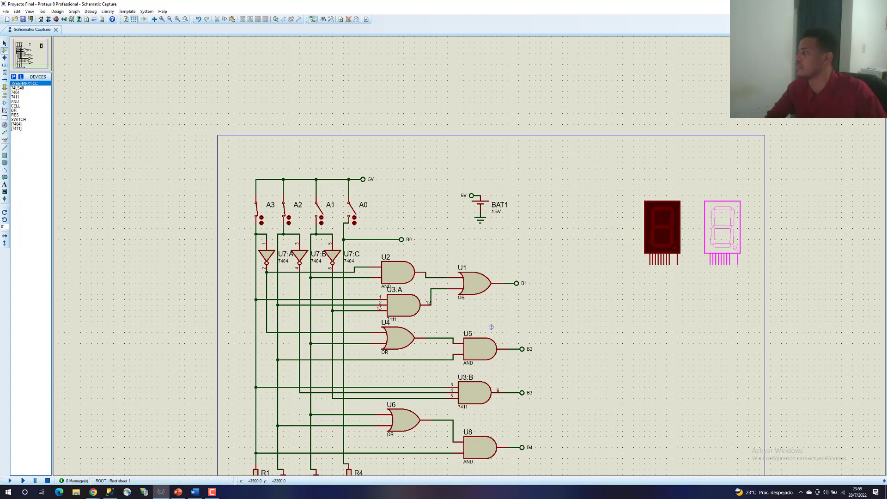
pyautogui.click(723, 227)
pyautogui.moveTo(658, 220); pyautogui.dragTo(670, 221)
# Place two 74LS48 decoders one above the other between the logic gates and the displays
pyautogui.scroll(-1, 469, 251)
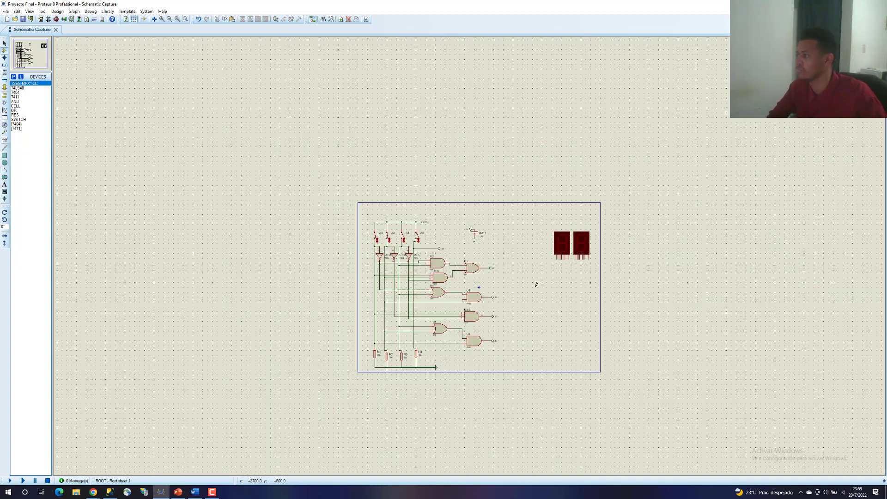
pyautogui.scroll(2, 470, 251)
pyautogui.click(18, 88)
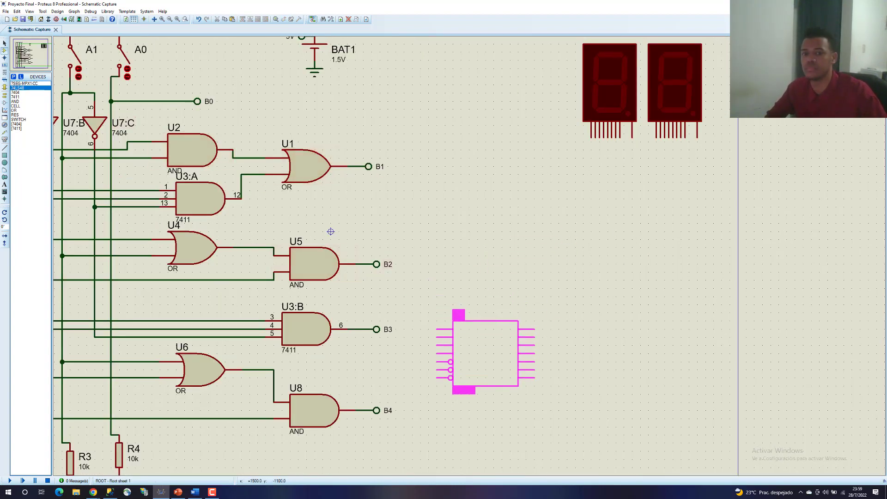
pyautogui.click(540, 352)
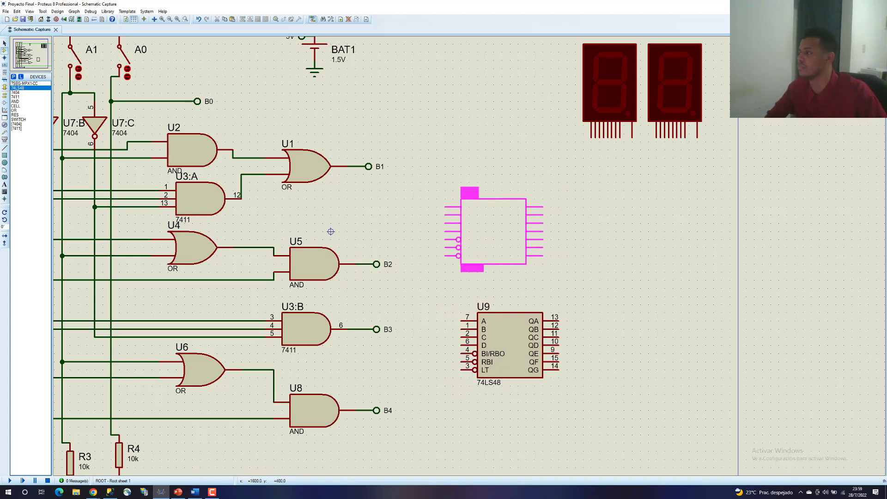
pyautogui.click(531, 239)
# Rename the upper 74LS48 decoder U7 and the lower one U8
pyautogui.doubleClick(478, 193)
pyautogui.write('U7')
pyautogui.press('Return')
pyautogui.press('Return')
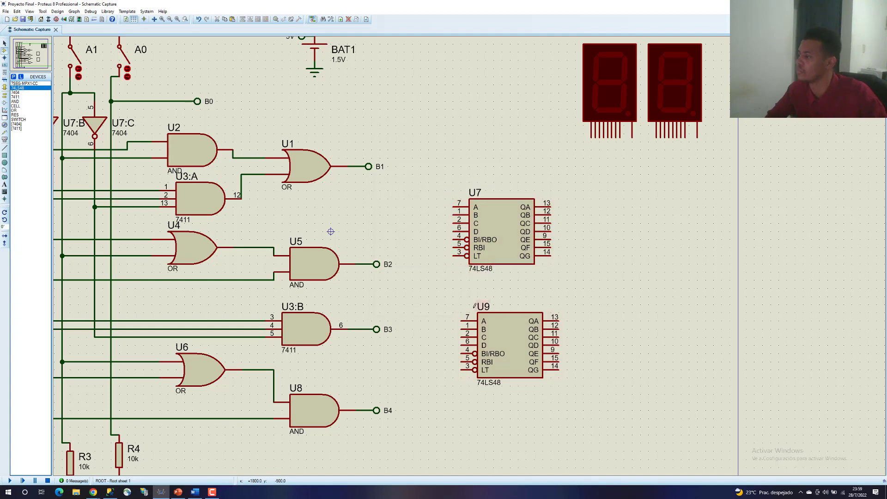
pyautogui.doubleClick(490, 302)
pyautogui.write('U8')
pyautogui.press('Return')
pyautogui.press('Return')
# Rename the AND gate that drives B4 to U10 and the 7404 inverters to U9
pyautogui.press('F8')
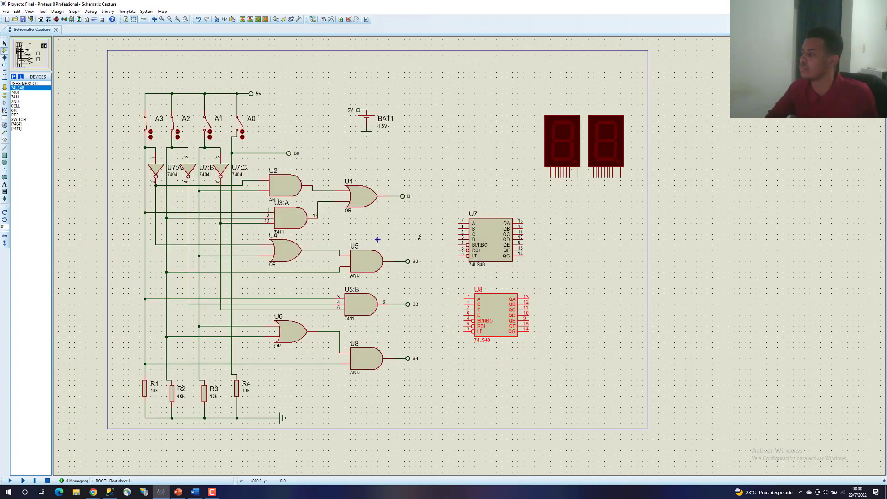
pyautogui.doubleClick(355, 344)
pyautogui.write('U10')
pyautogui.press('Return')
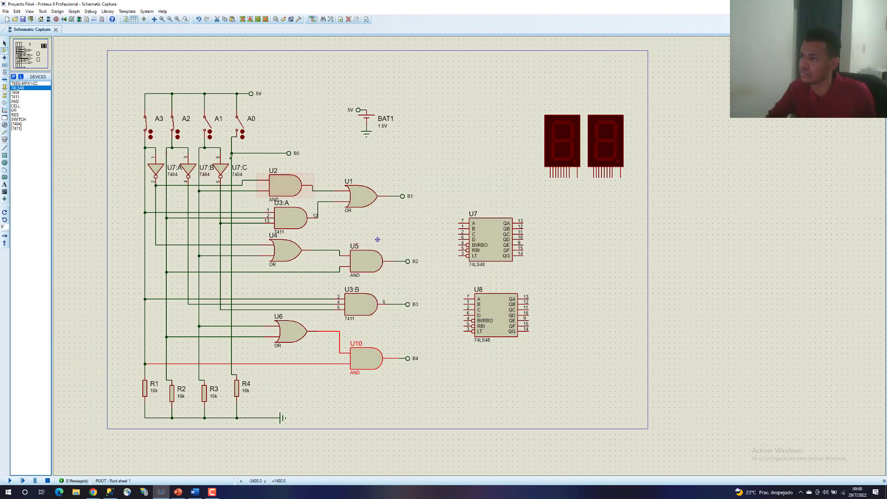
pyautogui.doubleClick(236, 172)
pyautogui.click(430, 188)
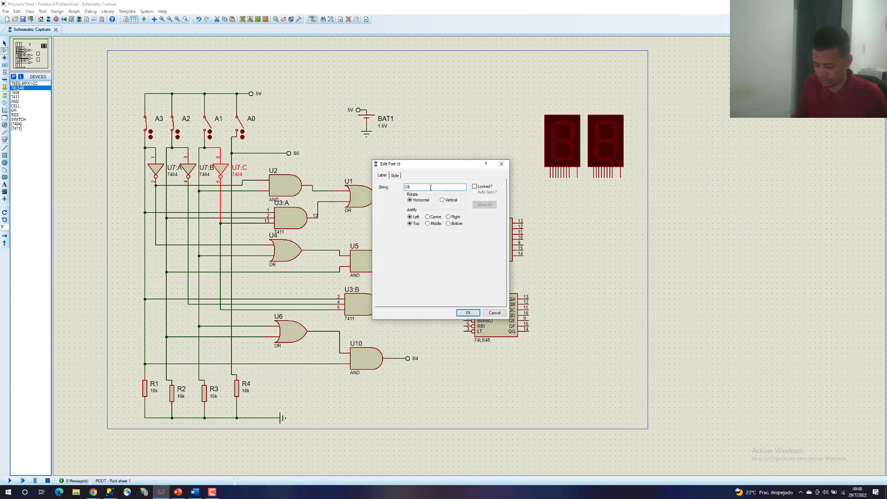
pyautogui.write('9')
pyautogui.press('Return')
pyautogui.click(543, 212)
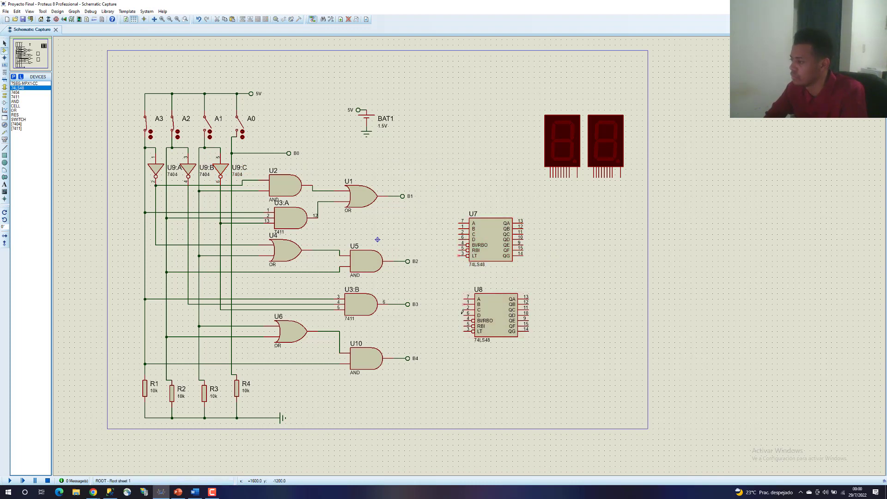
# Tie decoder U8's BI/RBO, RBI and LT inputs to a default terminal labelled 5V
pyautogui.click(16, 106)
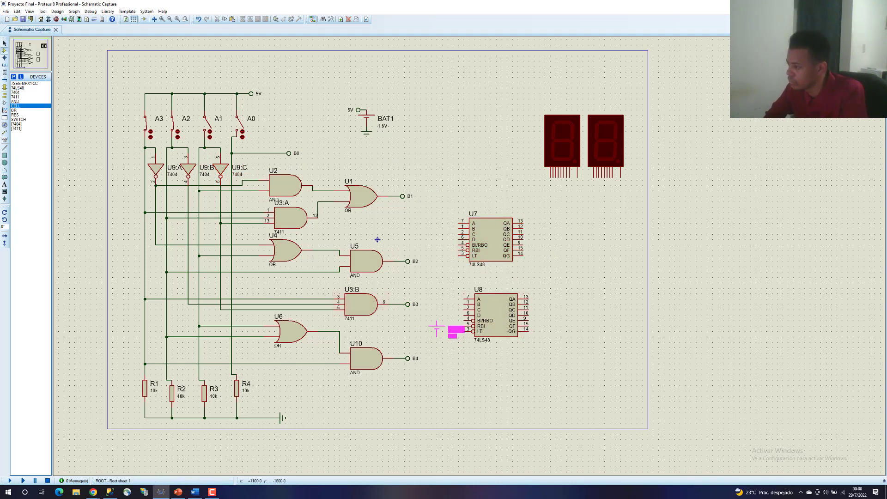
pyautogui.click(4, 94)
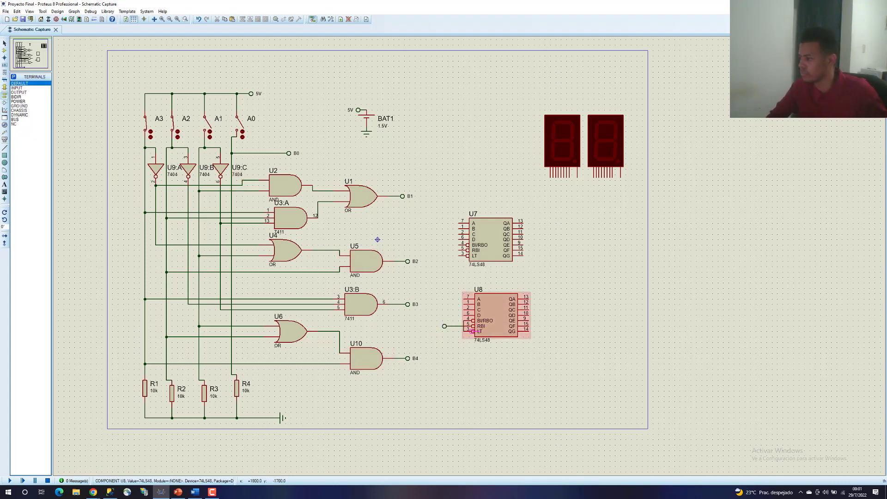
pyautogui.doubleClick(444, 327)
pyautogui.press('Return')
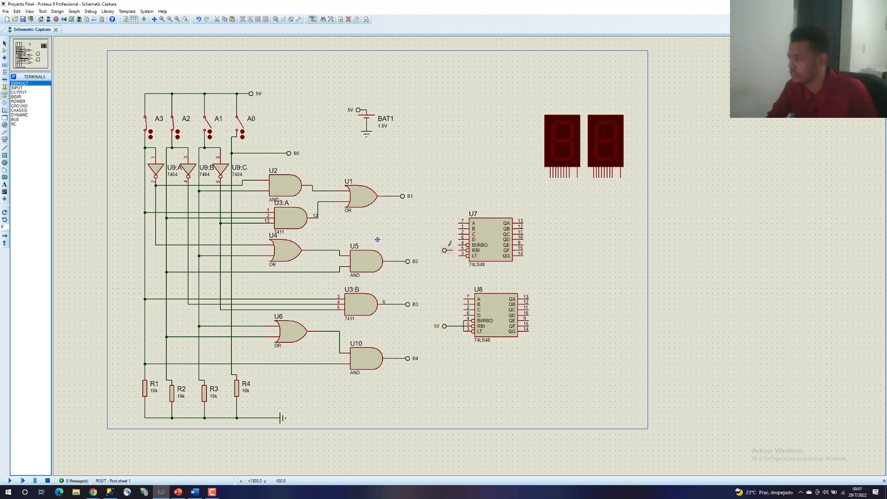
# Tie decoder U7's BI/RBO, RBI and LT inputs to a default terminal labelled 5V
pyautogui.hotkey('ctrl', 'z')
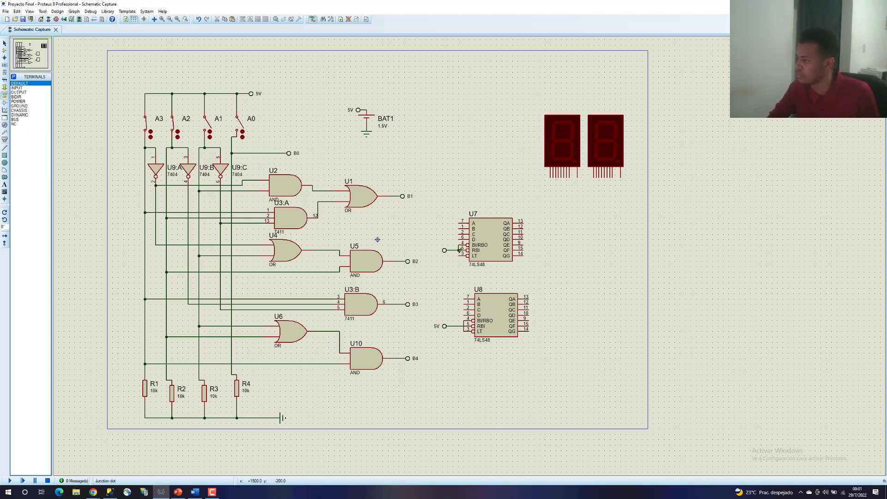
pyautogui.doubleClick(445, 250)
pyautogui.write('5V')
pyautogui.press('Return')
# Shift both decoders slightly right and down, and place default terminals on U8's inputs A to D and U7's input A
pyautogui.moveTo(436, 207); pyautogui.dragTo(530, 353)
pyautogui.moveTo(519, 255); pyautogui.dragTo(525, 261)
pyautogui.rightClick(461, 305)
pyautogui.click(455, 305)
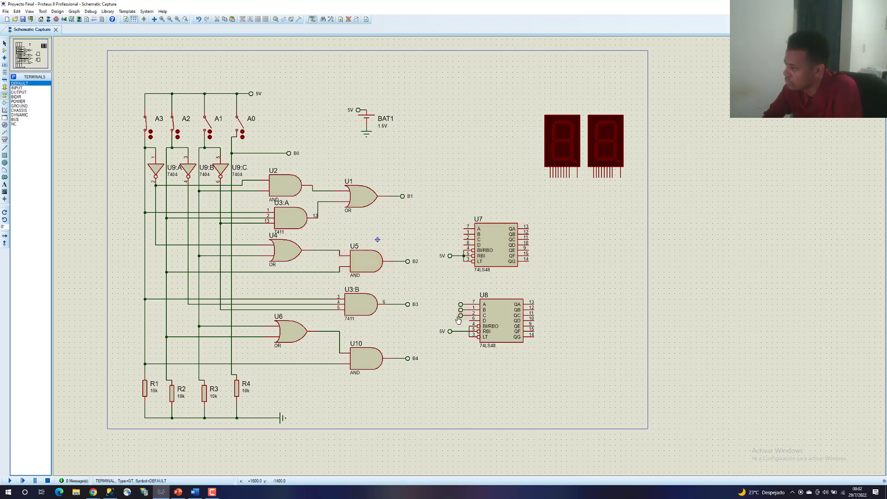
pyautogui.click(451, 228)
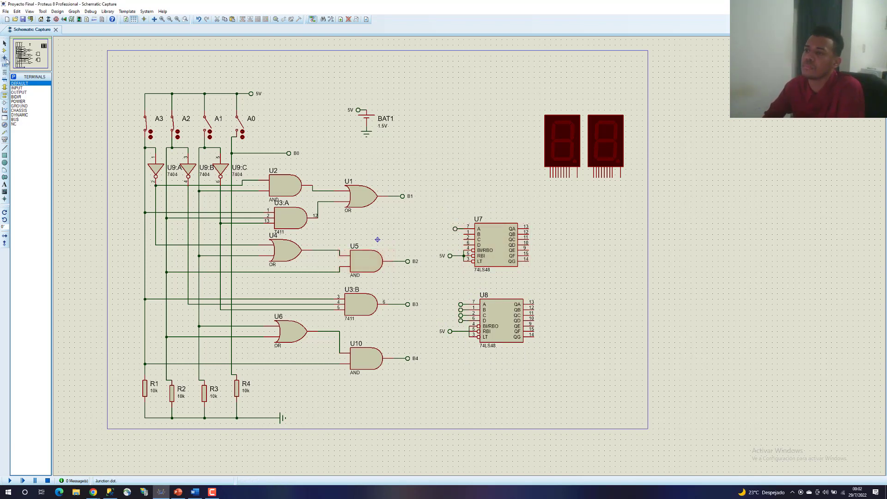
# Place a ground terminal beside decoder U7 and wire it to inputs B, C and D
pyautogui.click(19, 105)
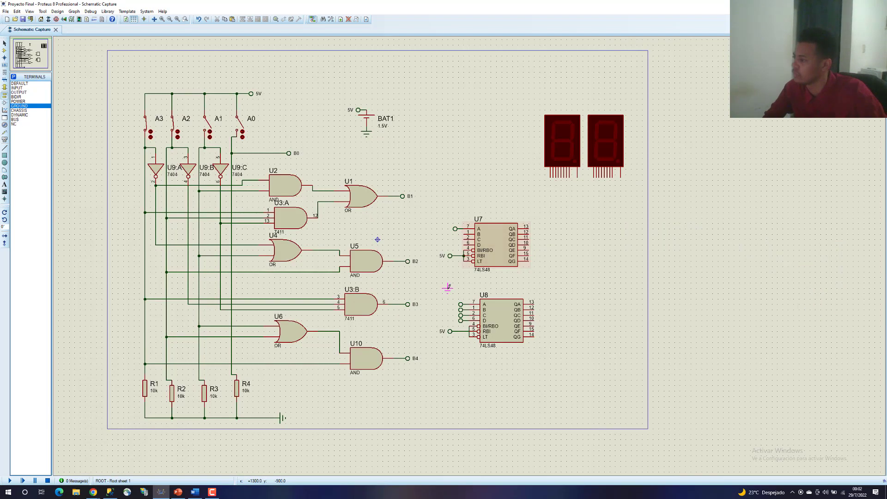
pyautogui.rightClick(461, 233)
pyautogui.click(460, 233)
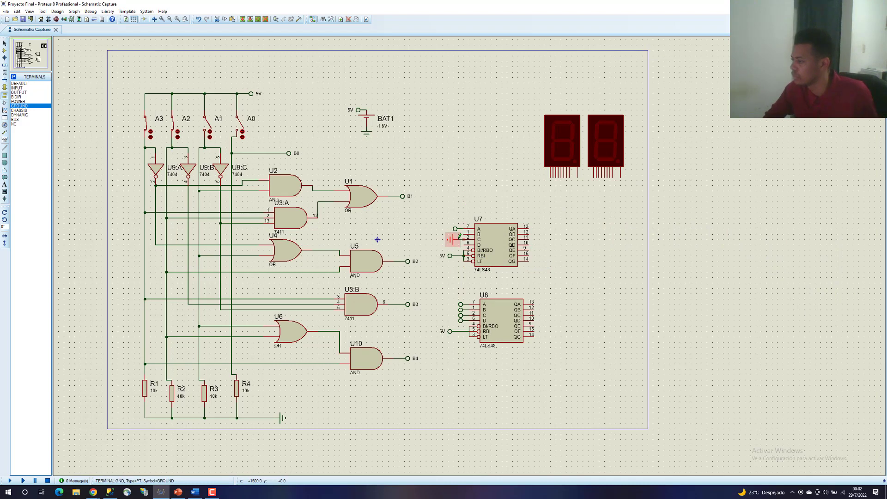
pyautogui.click(464, 243)
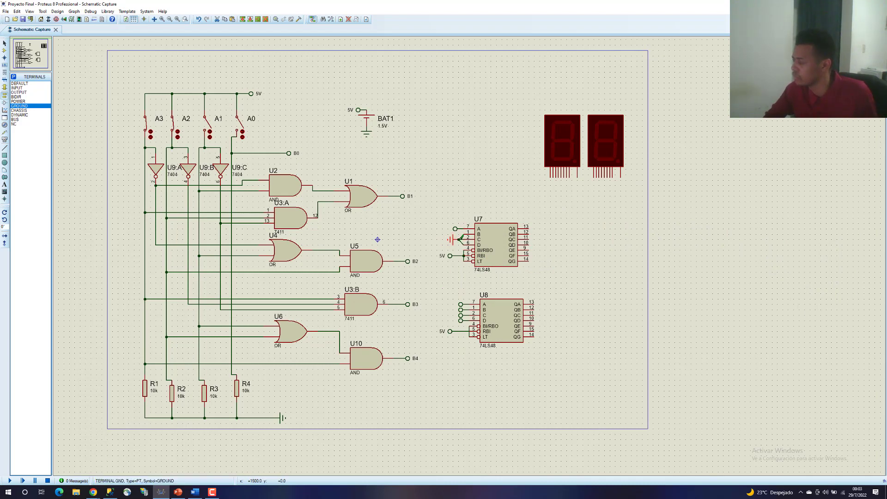
pyautogui.click(538, 259)
pyautogui.rightClick(465, 239)
pyautogui.click(486, 259)
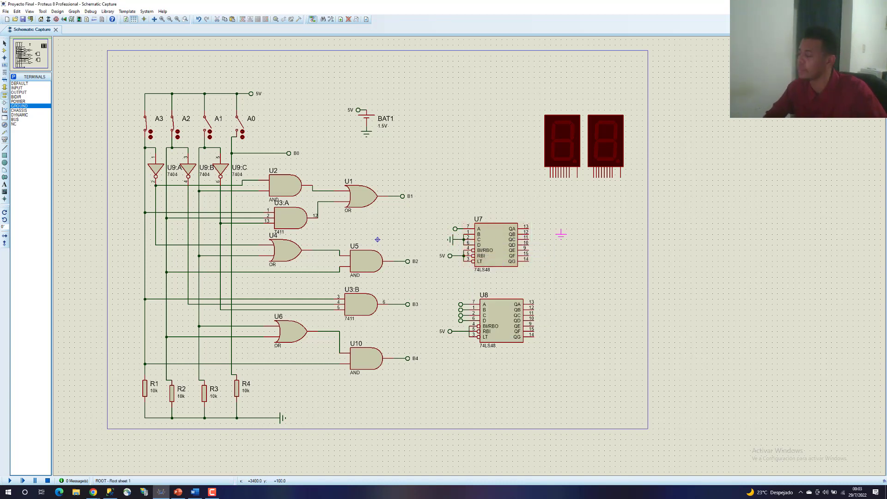
# Label the terminals on decoder U8's inputs A and B as B0 and B1
pyautogui.doubleClick(457, 305)
pyautogui.write('B0')
pyautogui.press('Return')
pyautogui.doubleClick(460, 310)
pyautogui.write('B1')
pyautogui.press('Return')
pyautogui.doubleClick(461, 311)
pyautogui.click(488, 312)
# Label the terminals on U8's inputs C and D as B2 and B3, and the one on U7's input A as B4
pyautogui.doubleClick(460, 316)
pyautogui.write('B2')
pyautogui.press('Return')
pyautogui.doubleClick(461, 321)
pyautogui.write('B3')
pyautogui.press('Return')
pyautogui.doubleClick(437, 210)
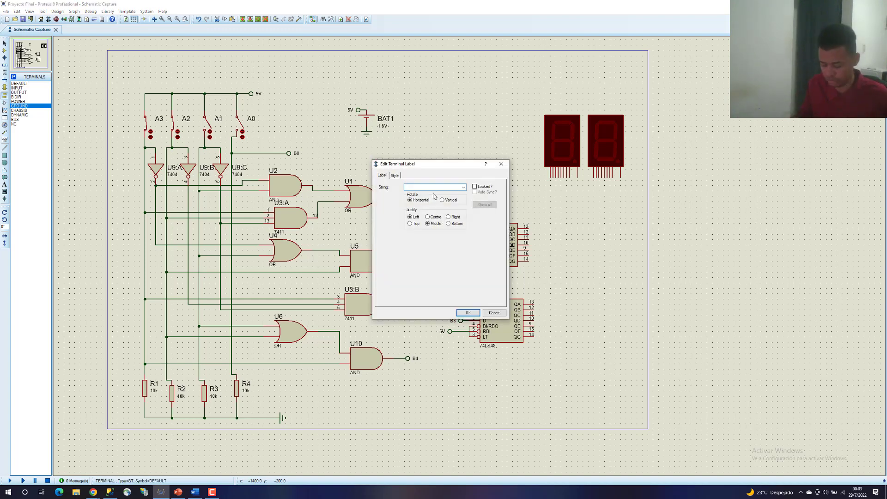
pyautogui.press('Return')
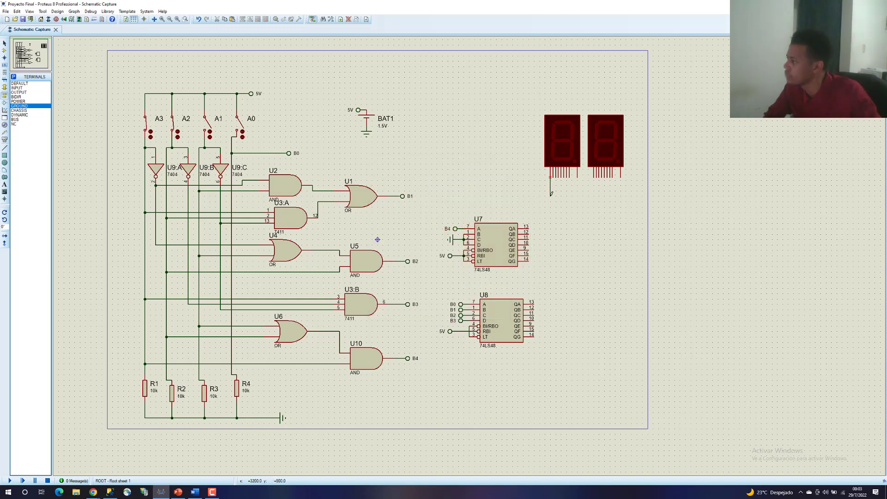
# Shift both seven-segment displays together slightly to the right, clear of the decoders
pyautogui.click(4, 50)
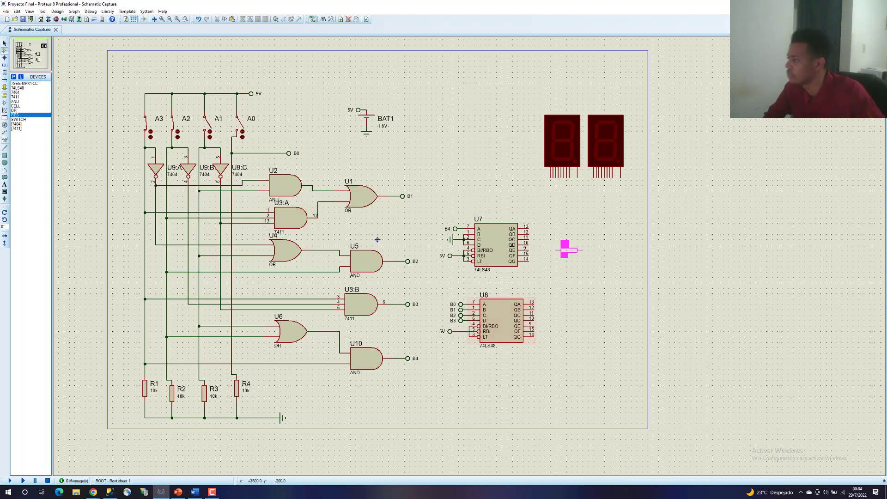
pyautogui.moveTo(546, 375); pyautogui.dragTo(459, 198)
pyautogui.moveTo(524, 103); pyautogui.dragTo(626, 185)
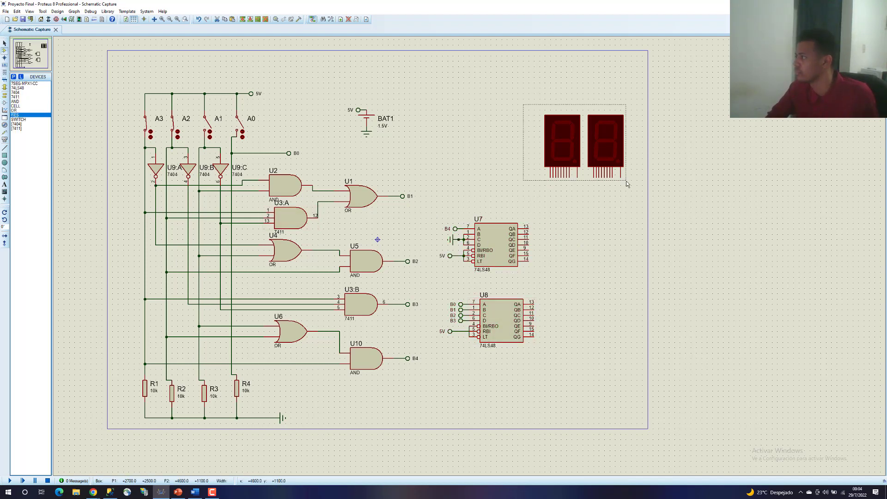
pyautogui.moveTo(583, 147); pyautogui.dragTo(600, 146)
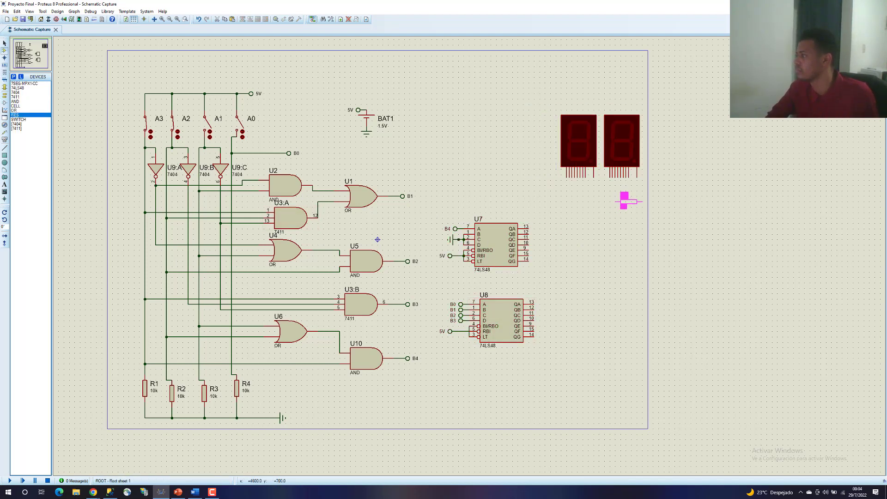
# Place seven horizontal resistors in line with decoder U7's outputs QA to QG, connecting each one to its output
pyautogui.click(558, 228)
pyautogui.click(558, 234)
pyautogui.click(557, 239)
pyautogui.click(558, 245)
pyautogui.click(558, 250)
pyautogui.click(558, 256)
pyautogui.click(558, 261)
pyautogui.moveTo(575, 273); pyautogui.dragTo(548, 240)
pyautogui.click(563, 233)
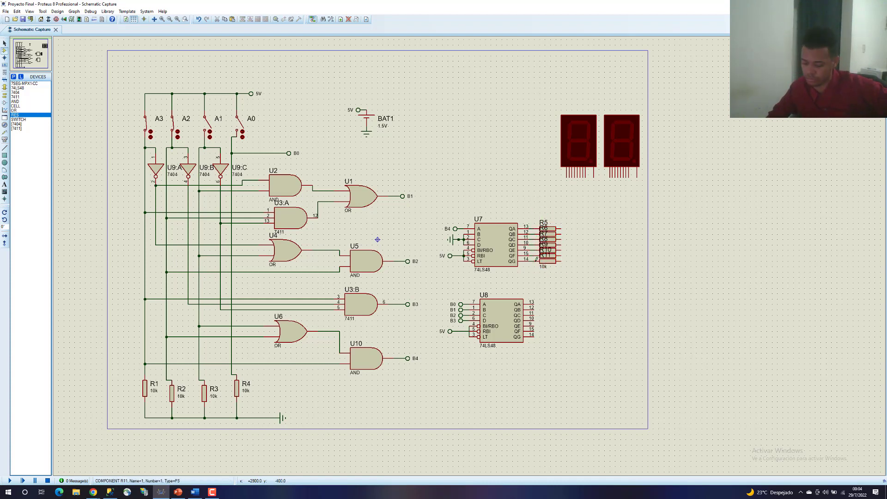
# Wire U7's QA resistor to the left display's first segment pin and delete the misrouted wire from the QB resistor
pyautogui.click(560, 228)
pyautogui.click(567, 177)
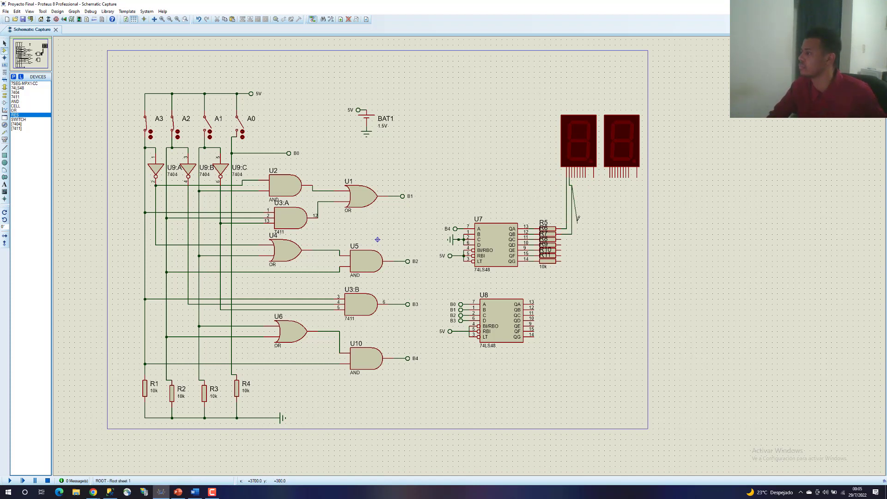
pyautogui.click(572, 192)
pyautogui.moveTo(567, 201); pyautogui.dragTo(573, 200)
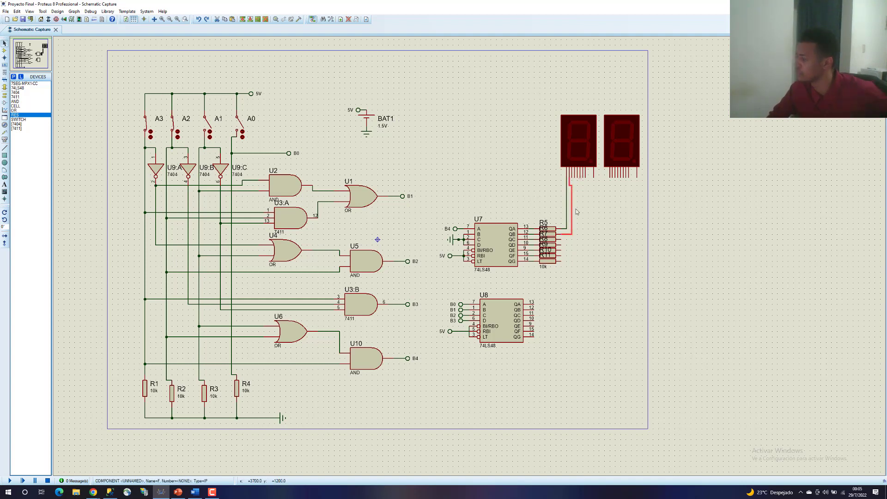
pyautogui.rightClick(572, 199)
pyautogui.click(599, 226)
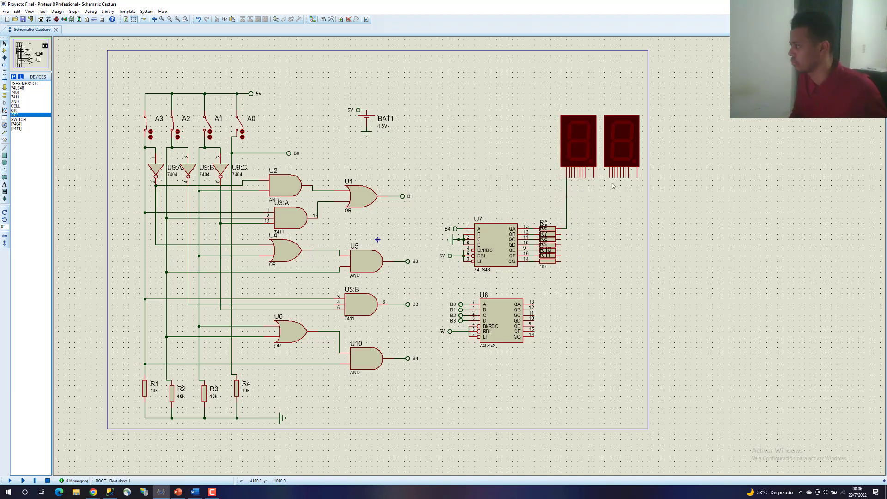
# Wire the resistors on U7's outputs QG, QF, QE, QD and QC to the left display's seventh down to third segment pins
pyautogui.click(583, 176)
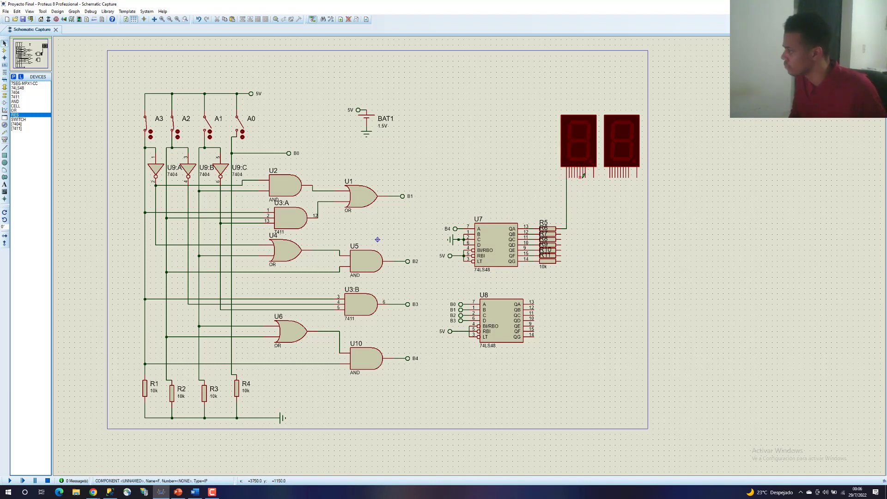
pyautogui.click(564, 260)
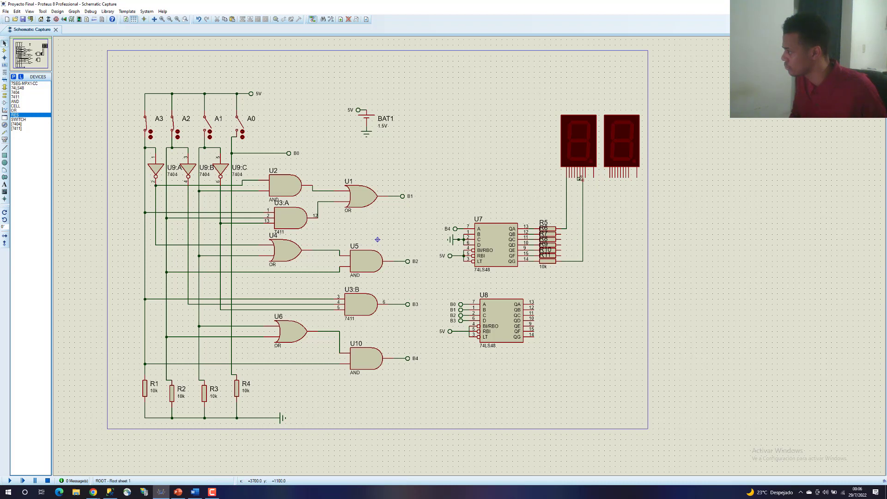
pyautogui.click(580, 176)
pyautogui.click(560, 255)
pyautogui.click(577, 176)
pyautogui.click(560, 250)
pyautogui.click(573, 176)
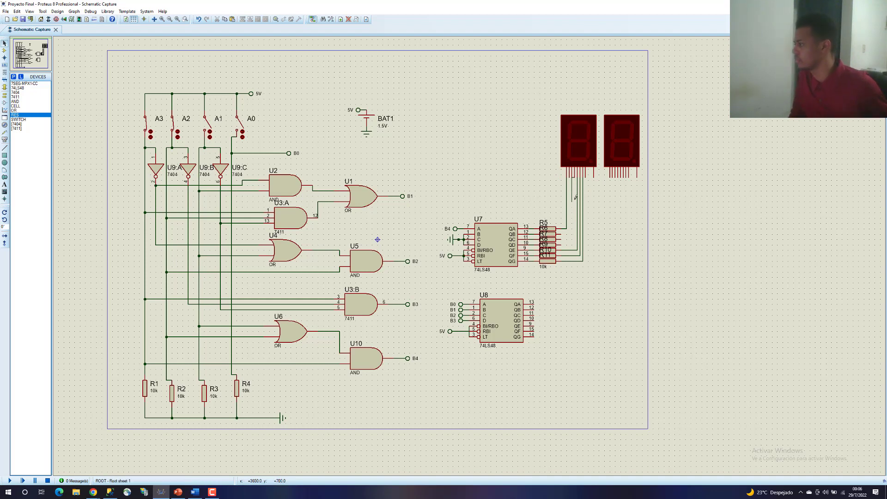
pyautogui.click(560, 244)
pyautogui.click(571, 176)
pyautogui.click(561, 239)
# Wire U7's QB resistor to the left display's second segment pin, correcting its route
pyautogui.click(569, 176)
pyautogui.click(561, 234)
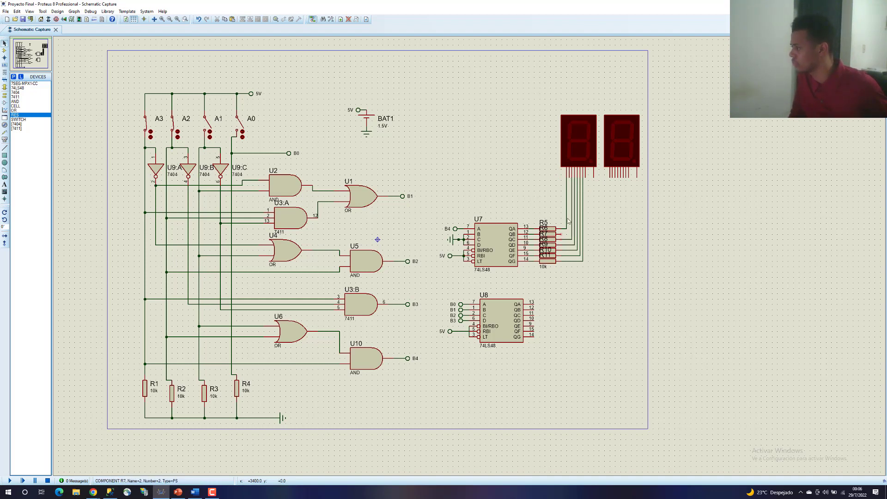
pyautogui.click(568, 176)
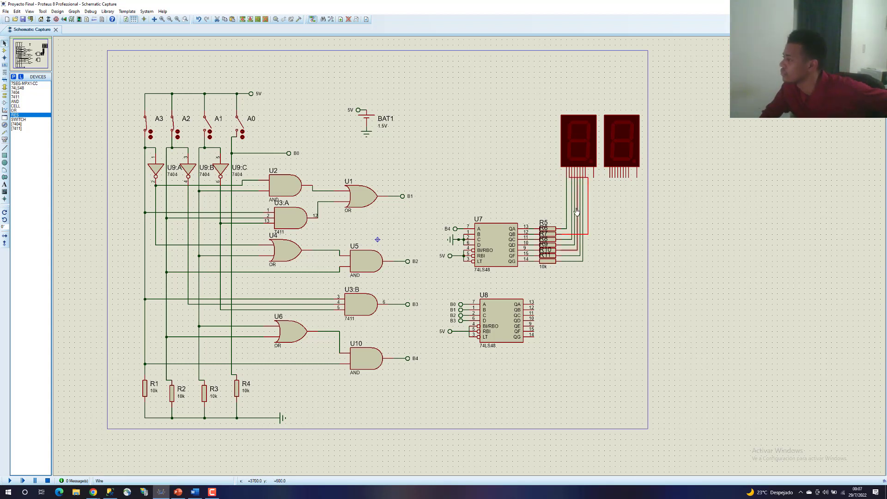
pyautogui.click(557, 228)
pyautogui.doubleClick(567, 234)
pyautogui.press('Escape')
pyautogui.moveTo(567, 235); pyautogui.dragTo(570, 176)
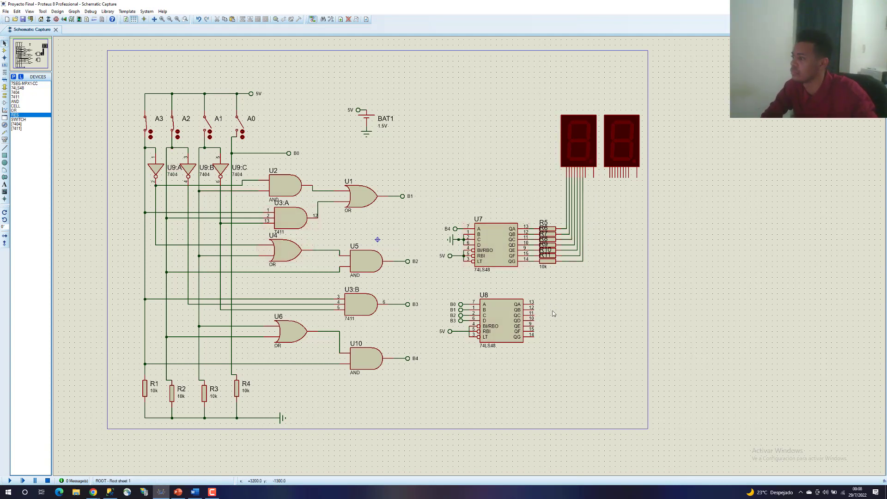
# Place seven horizontal resistors in line with decoder U8's outputs QA to QG
pyautogui.click(31, 116)
pyautogui.click(558, 304)
pyautogui.click(558, 310)
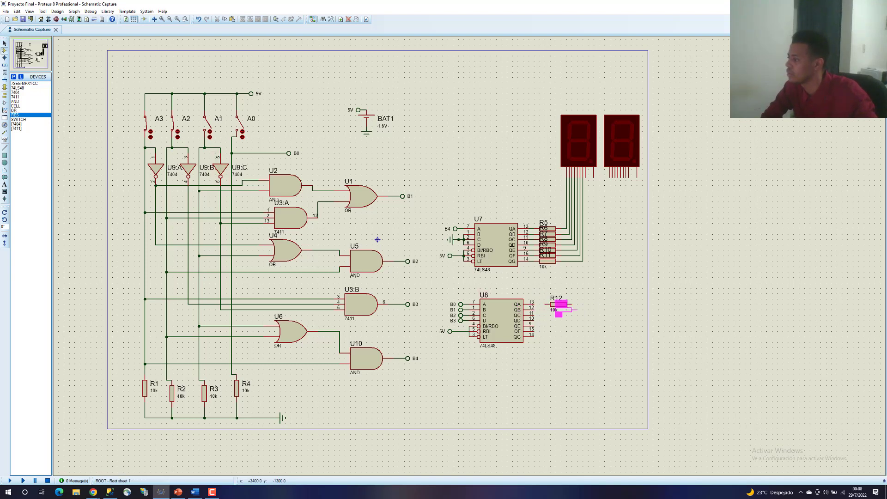
pyautogui.click(558, 316)
pyautogui.click(558, 321)
pyautogui.click(558, 327)
pyautogui.click(558, 332)
pyautogui.click(558, 338)
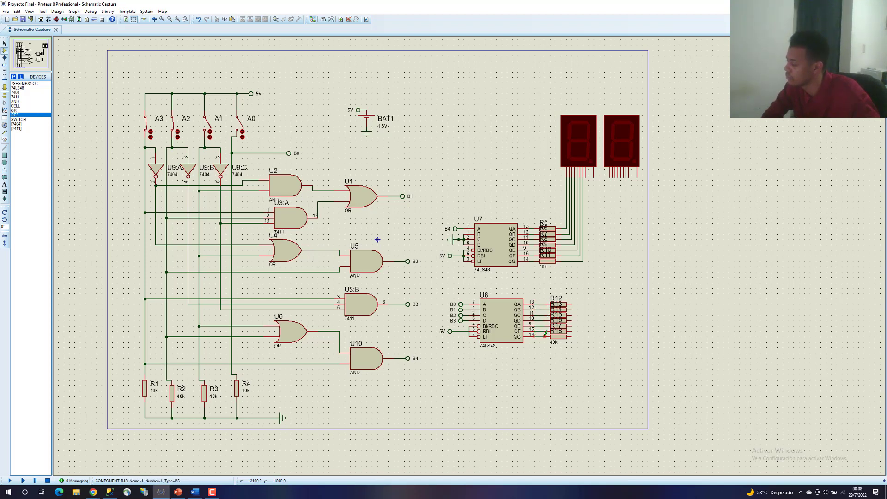
# Wire U8's QA resistor to the right display's first segment pin and abandon the wire started from the QB resistor
pyautogui.click(572, 304)
pyautogui.click(610, 175)
pyautogui.click(572, 310)
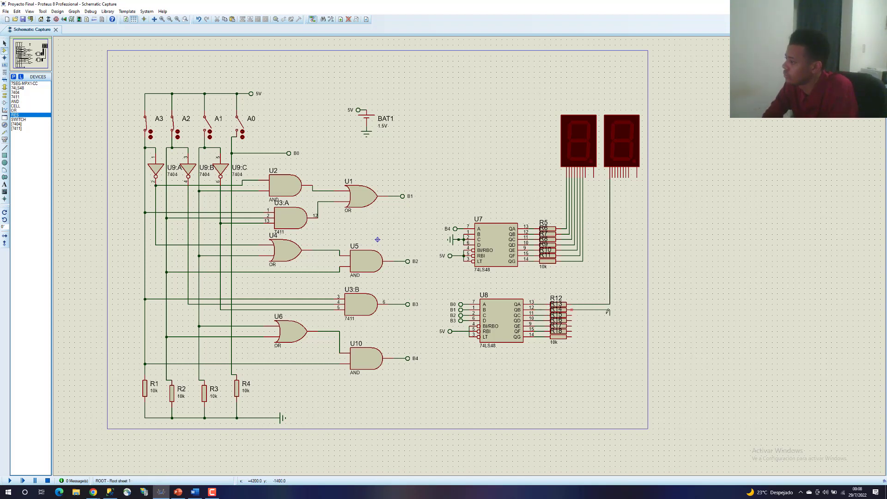
pyautogui.rightClick(612, 179)
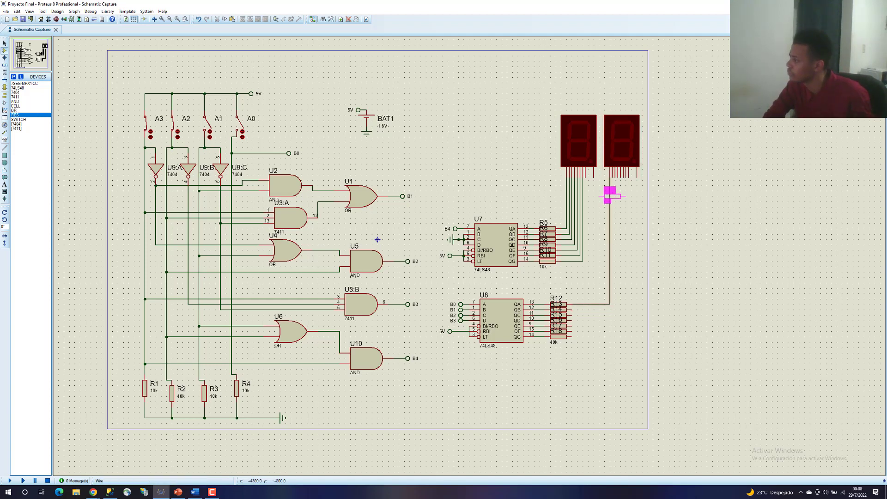
pyautogui.press('Escape')
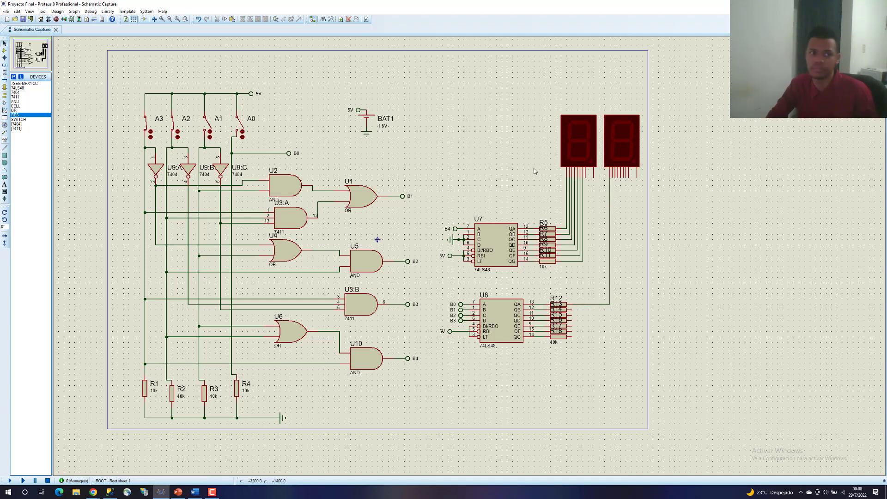
# Wire the right display's second to seventh segment pins to the resistors on U8's outputs QB to QG
pyautogui.click(613, 174)
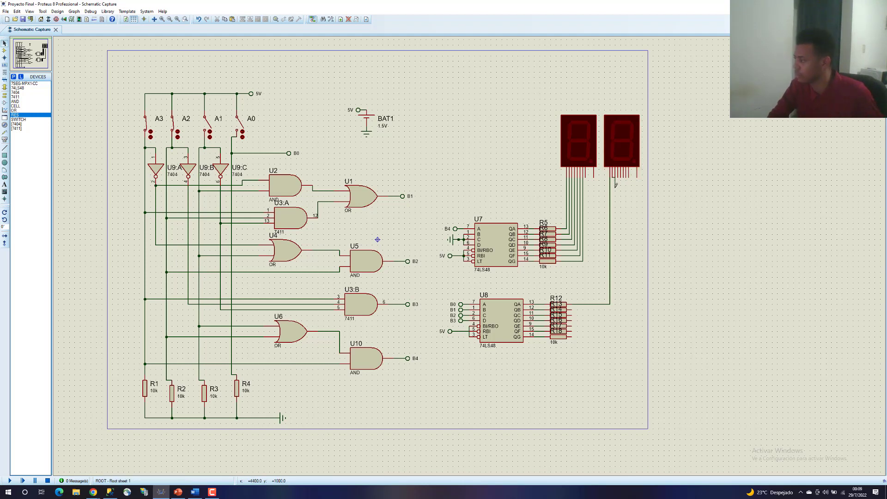
pyautogui.click(569, 309)
pyautogui.click(616, 175)
pyautogui.click(569, 315)
pyautogui.click(618, 175)
pyautogui.click(569, 320)
pyautogui.click(621, 176)
pyautogui.click(569, 326)
pyautogui.click(624, 176)
pyautogui.click(569, 332)
pyautogui.click(626, 176)
pyautogui.click(569, 336)
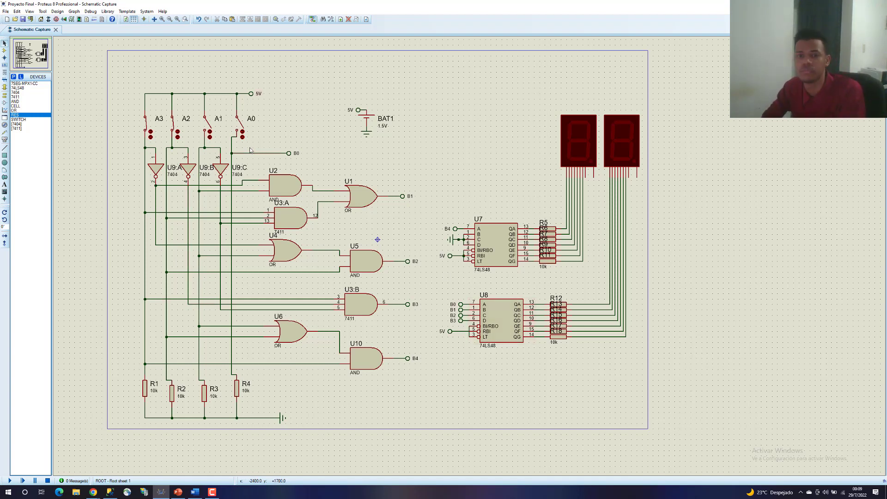
# Set the resistance of switch resistors R1 and R2 to 2.2k
pyautogui.doubleClick(145, 388)
pyautogui.click(501, 164)
pyautogui.rightClick(148, 384)
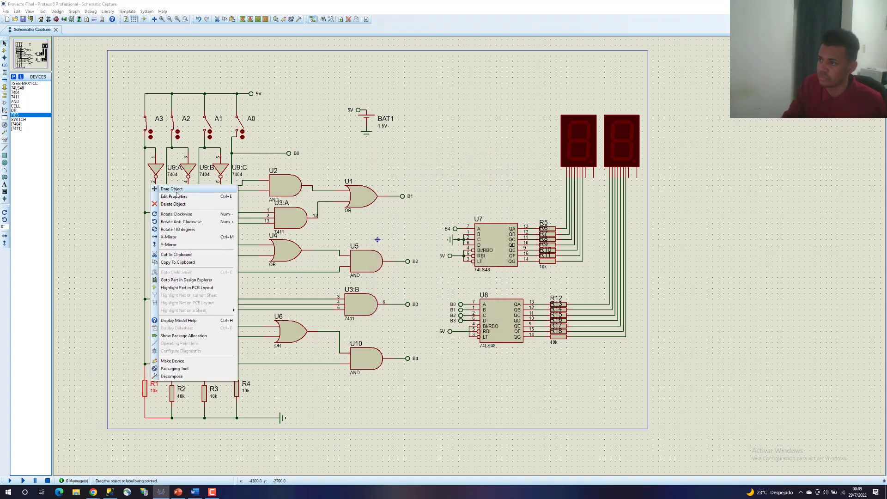
pyautogui.click(171, 193)
pyautogui.write('2.2k')
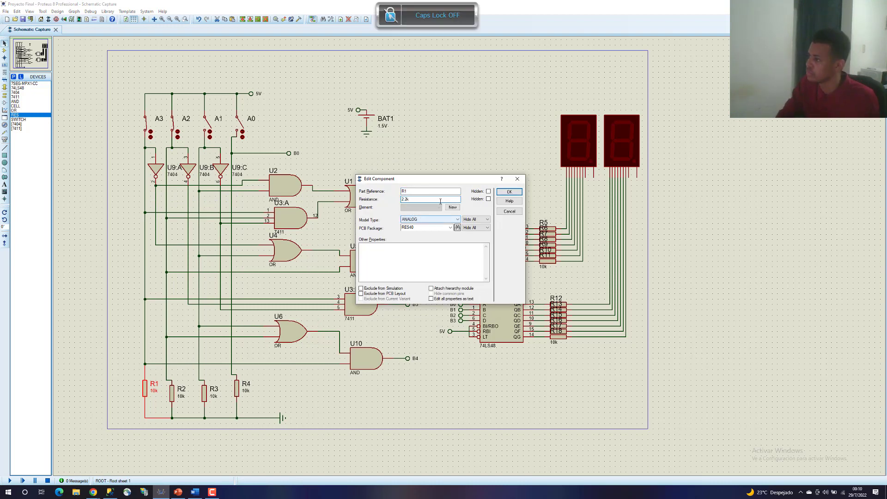
pyautogui.press('Return')
pyautogui.rightClick(187, 392)
pyautogui.click(210, 207)
pyautogui.write('2.2k')
pyautogui.press('Return')
# Set the resistance of switch resistors R3 and R4 to 2.2k
pyautogui.doubleClick(214, 391)
pyautogui.press('Escape')
pyautogui.rightClick(222, 392)
pyautogui.press('Escape')
pyautogui.rightClick(210, 395)
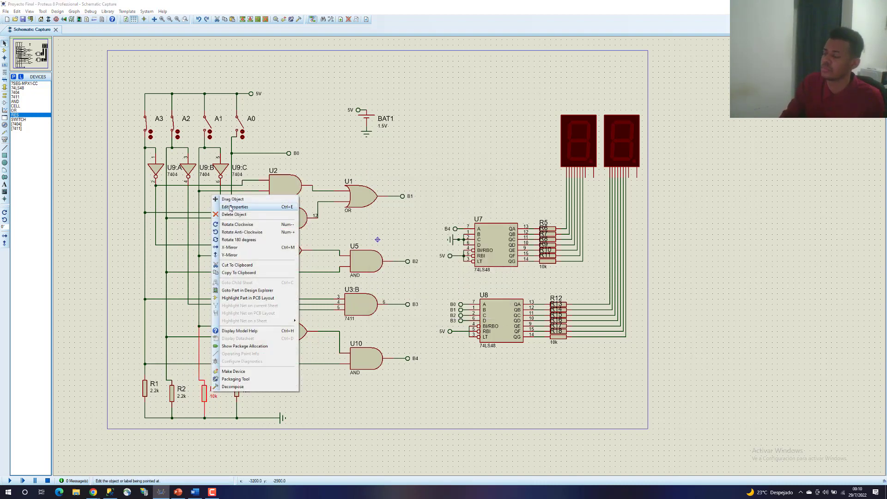
pyautogui.click(231, 224)
pyautogui.write('2.2k')
pyautogui.press('Return')
pyautogui.rightClick(241, 390)
pyautogui.click(268, 202)
pyautogui.write('2.2k')
pyautogui.press('Return')
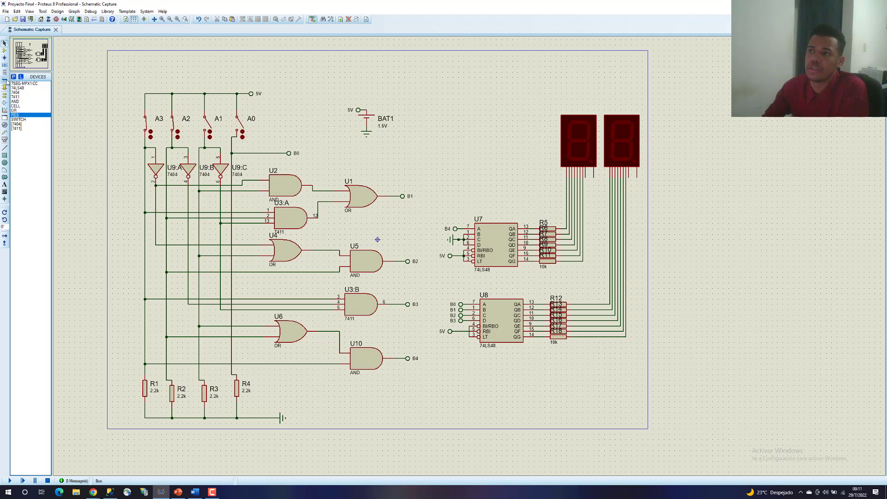
# Place a ground terminal on the common pin of each seven-segment display
pyautogui.click(4, 95)
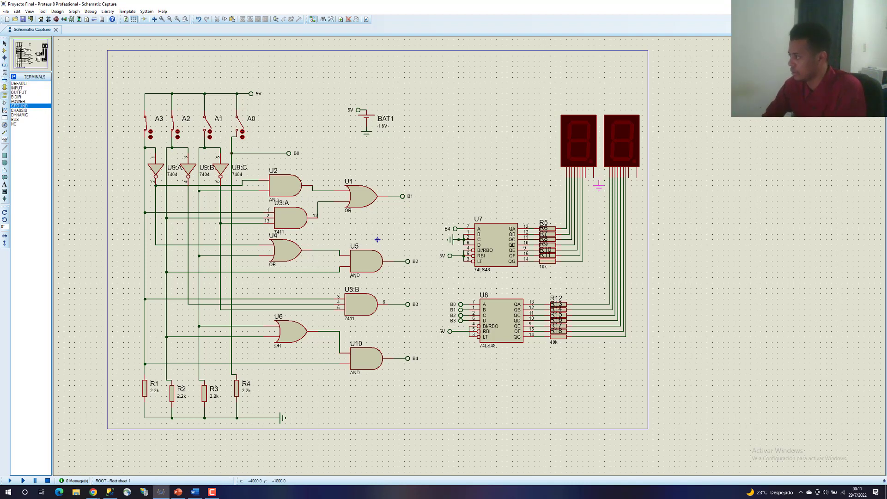
pyautogui.click(594, 182)
pyautogui.click(637, 183)
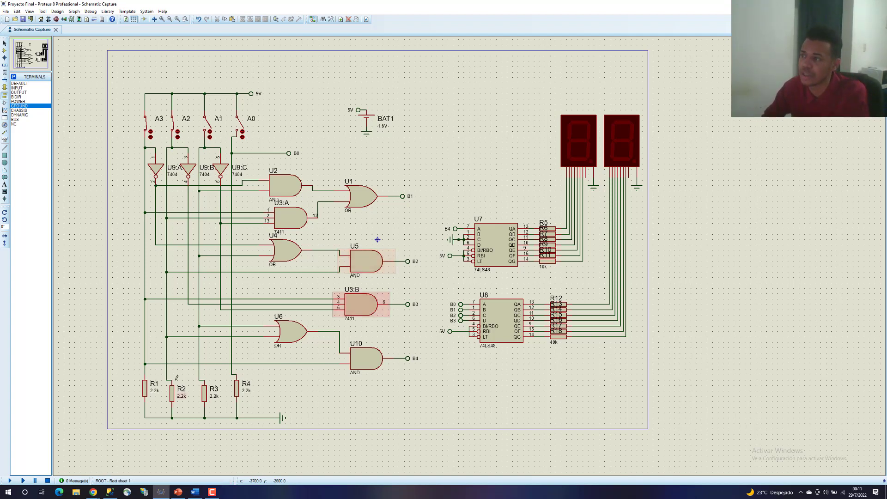
# Run the simulation to check the logic levels and the displays, stop it, and inspect resistors R1 to R4
pyautogui.click(11, 481)
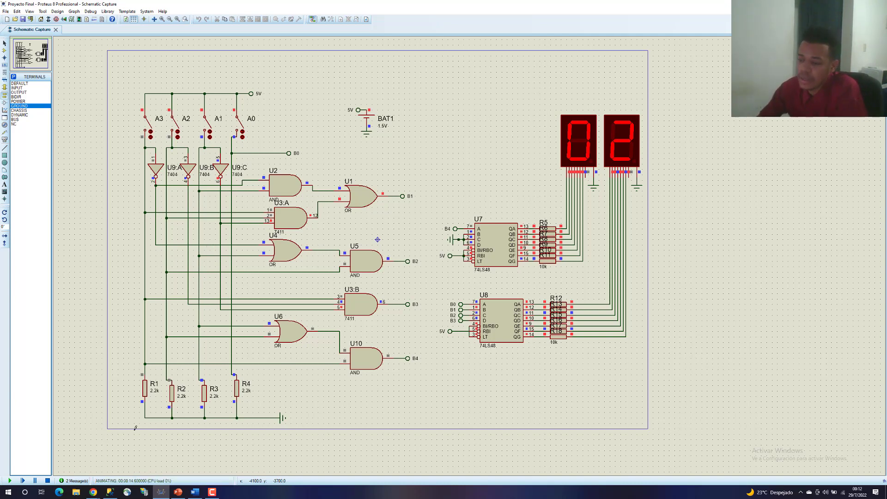
pyautogui.click(47, 480)
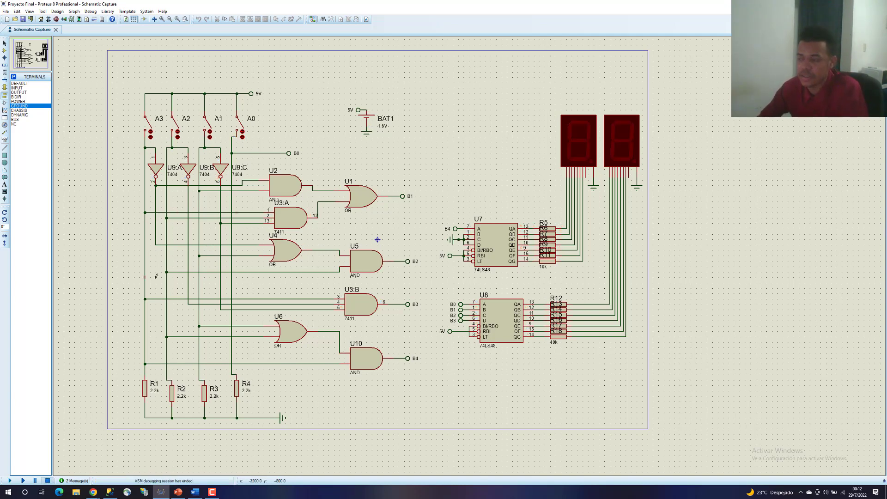
pyautogui.moveTo(269, 407); pyautogui.dragTo(127, 381)
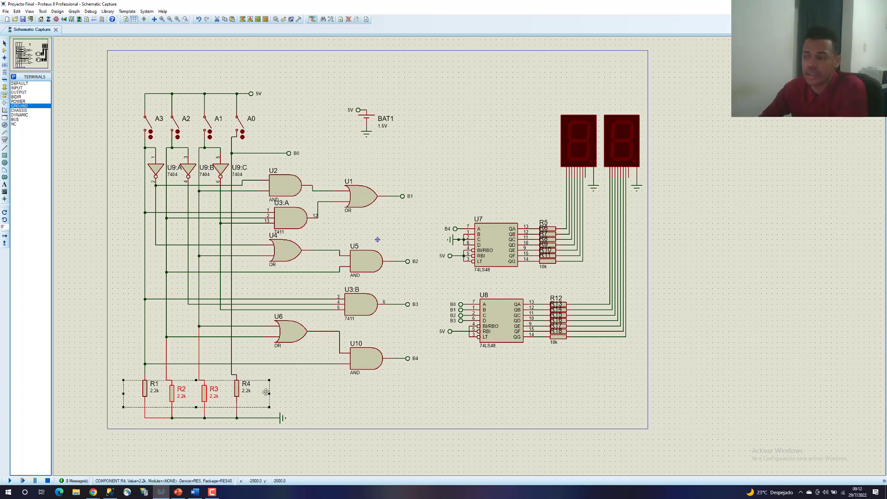
pyautogui.click(297, 376)
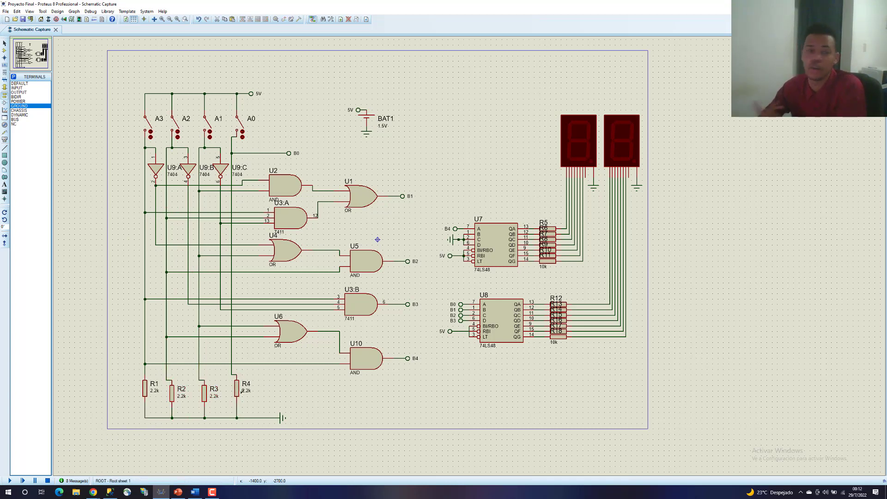
# Change the model type of resistors R1 and R2 to DIGITAL
pyautogui.doubleClick(146, 391)
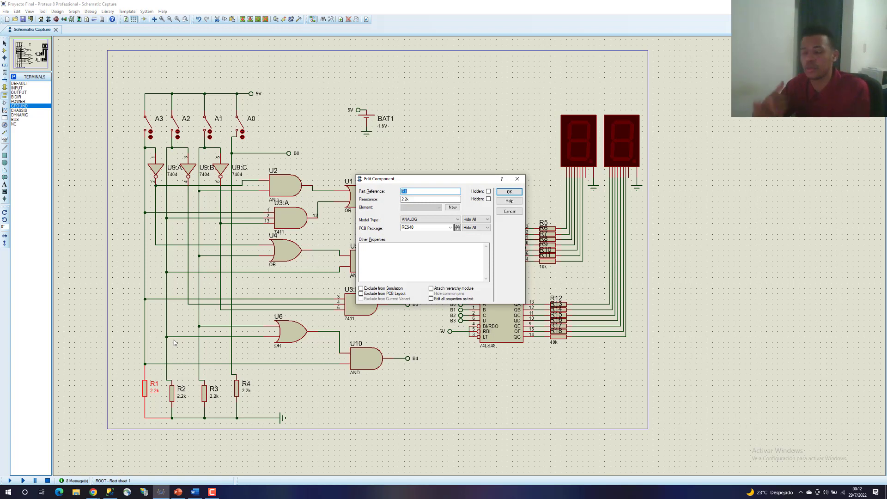
pyautogui.click(412, 220)
pyautogui.click(410, 235)
pyautogui.click(416, 220)
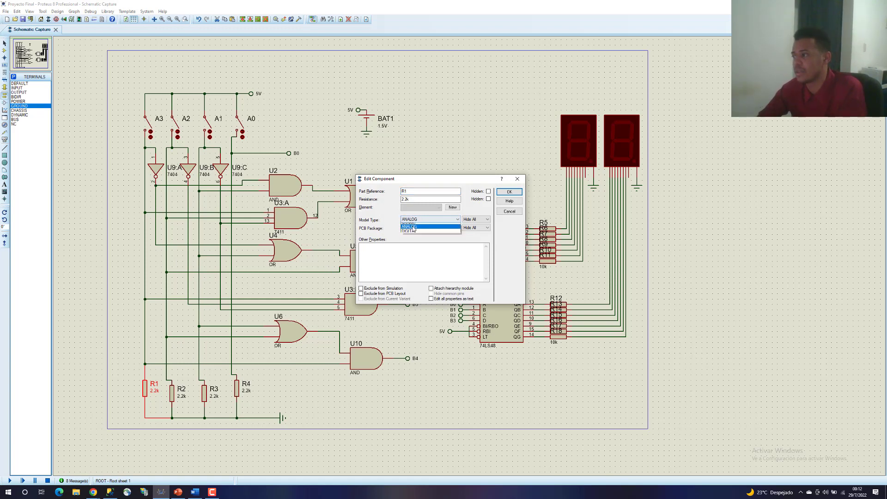
pyautogui.click(408, 235)
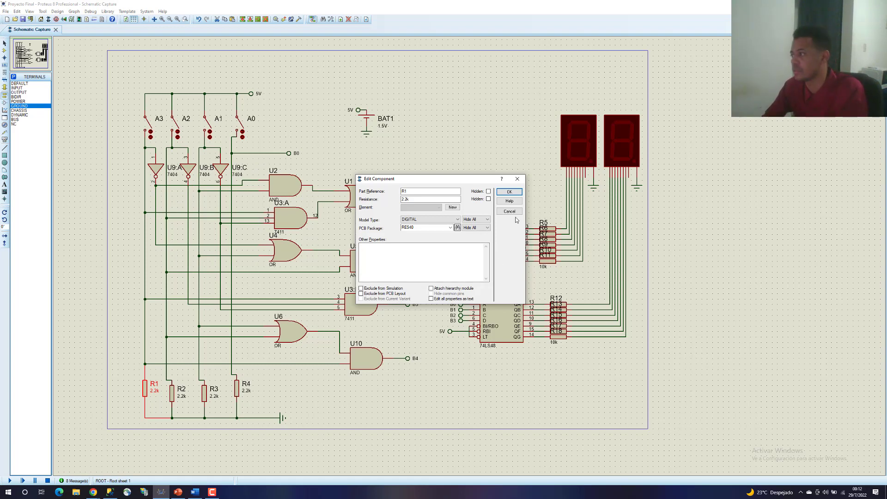
pyautogui.click(509, 191)
pyautogui.doubleClick(178, 399)
pyautogui.click(428, 219)
pyautogui.click(414, 234)
pyautogui.click(509, 191)
# Change the model type of resistors R3 and R4 to DIGITAL
pyautogui.doubleClick(204, 393)
pyautogui.click(429, 219)
pyautogui.click(406, 235)
pyautogui.click(509, 191)
pyautogui.doubleClick(237, 392)
pyautogui.click(429, 219)
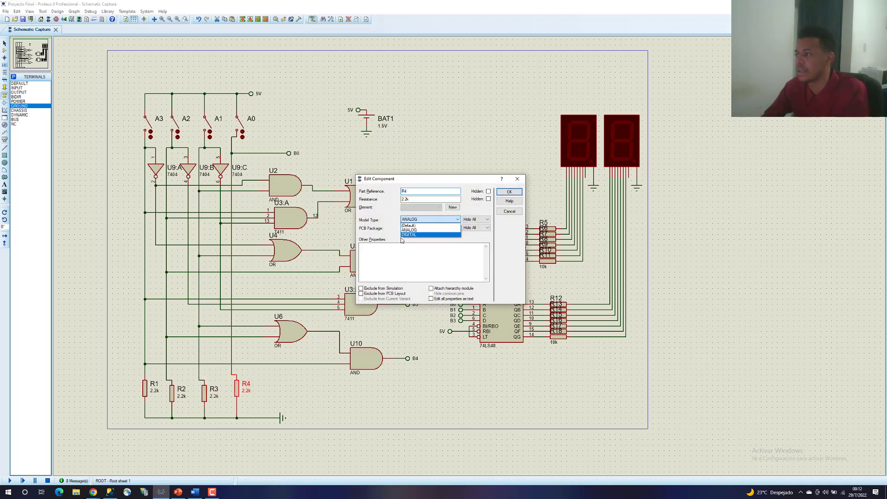
pyautogui.click(415, 235)
pyautogui.click(509, 191)
# Run the simulation to check the logic levels and both displays, and stop it
pyautogui.moveTo(507, 180); pyautogui.dragTo(571, 374)
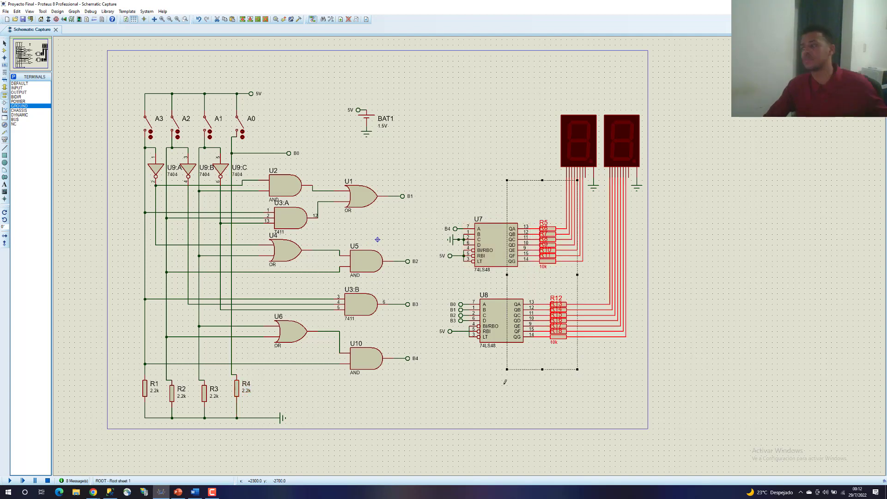
pyautogui.click(536, 289)
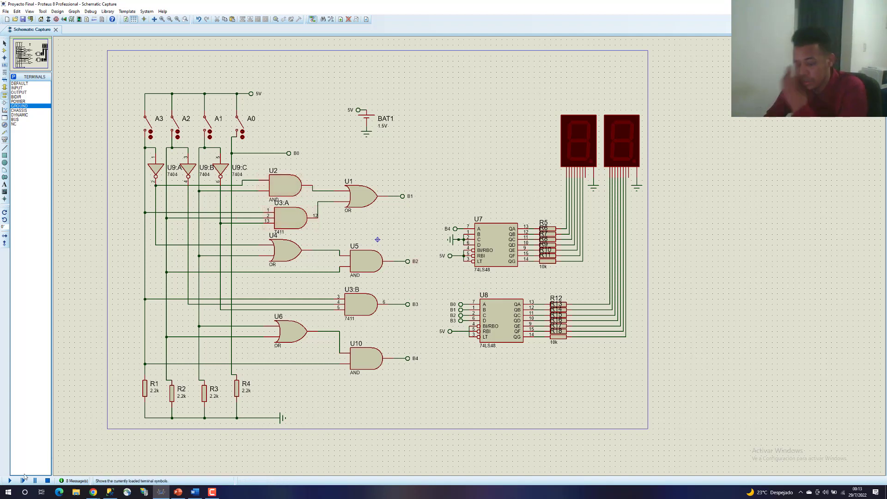
pyautogui.click(9, 480)
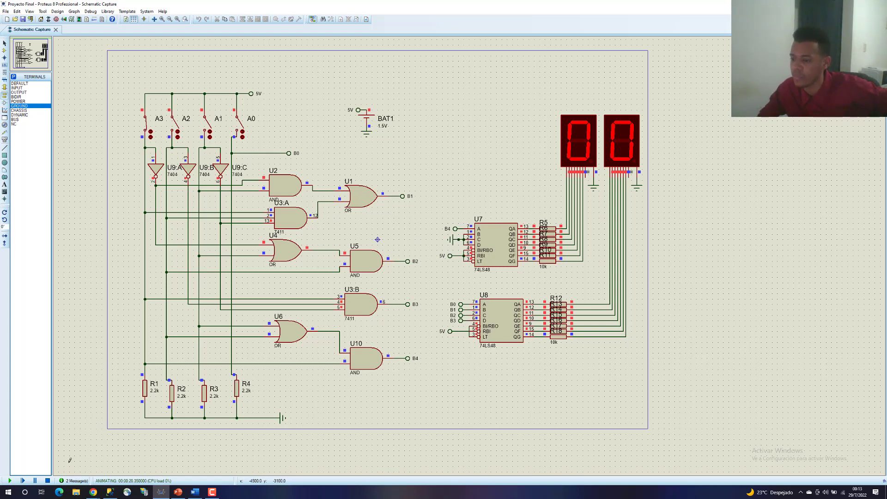
pyautogui.click(46, 481)
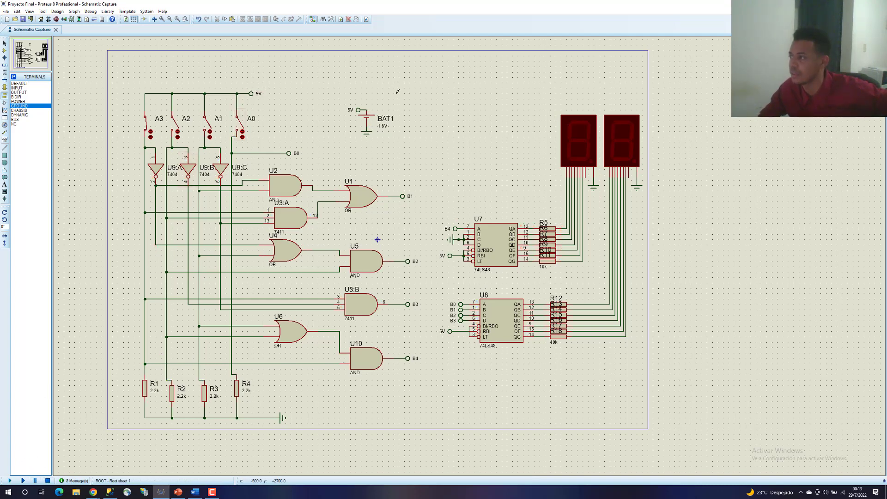
# Set the voltage of battery BAT1 to 5 V
pyautogui.doubleClick(382, 125)
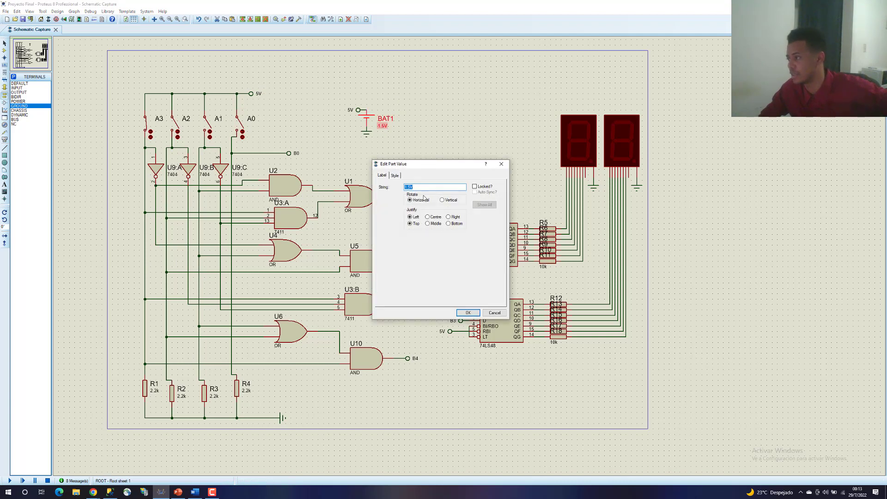
pyautogui.click(500, 164)
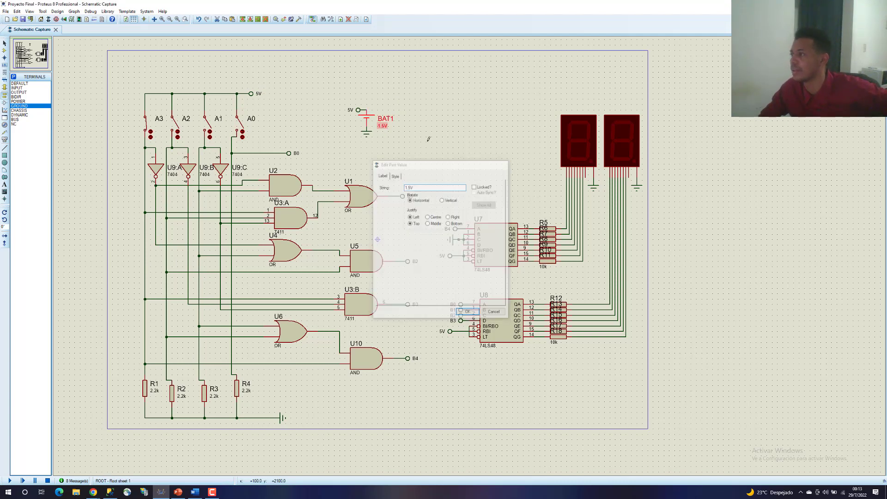
pyautogui.rightClick(381, 126)
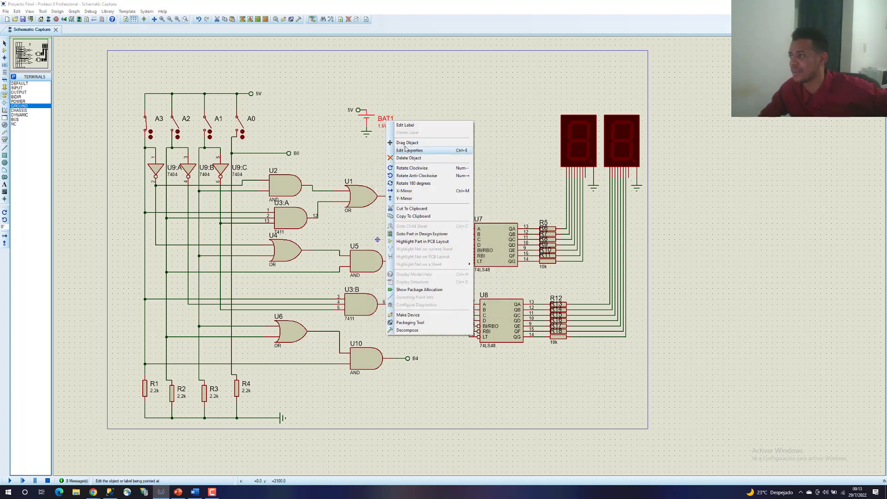
pyautogui.click(406, 151)
pyautogui.click(417, 199)
pyautogui.press('BackSpace')
pyautogui.press('BackSpace')
pyautogui.press('BackSpace')
pyautogui.write('5')
pyautogui.click(504, 193)
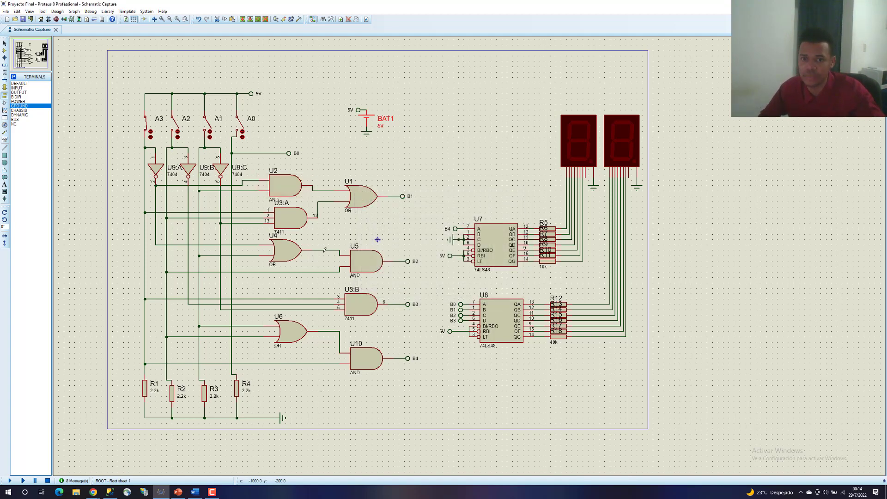
# Run the simulation and test switches A3, A0, A1 and A2 one at a time against the displays
pyautogui.press('F12')
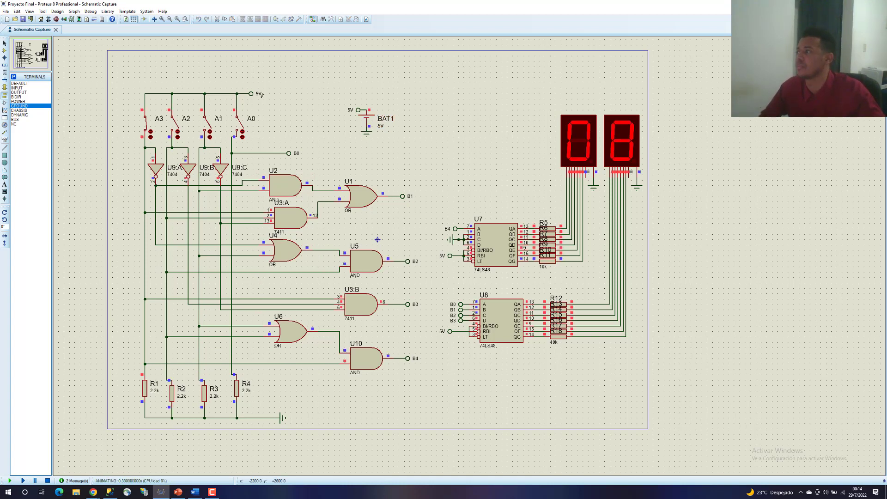
pyautogui.click(241, 130)
pyautogui.click(241, 130)
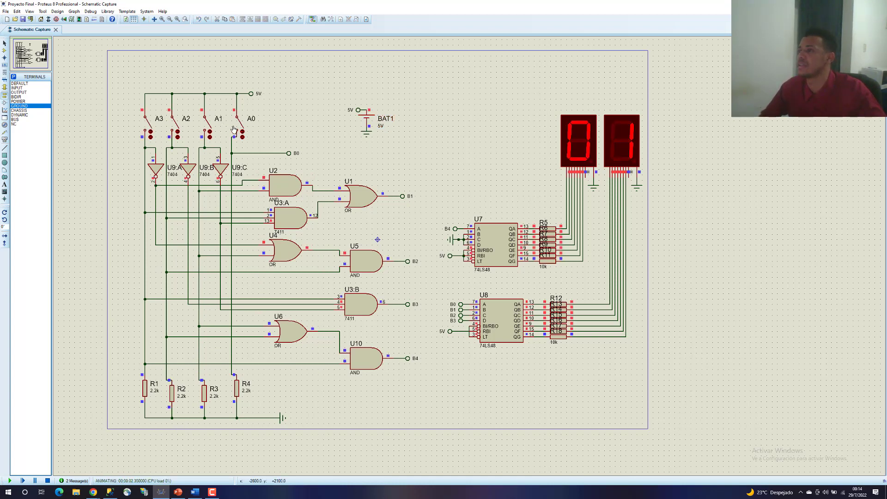
pyautogui.click(209, 131)
pyautogui.click(209, 131)
pyautogui.click(177, 131)
pyautogui.moveTo(280, 137); pyautogui.dragTo(144, 115)
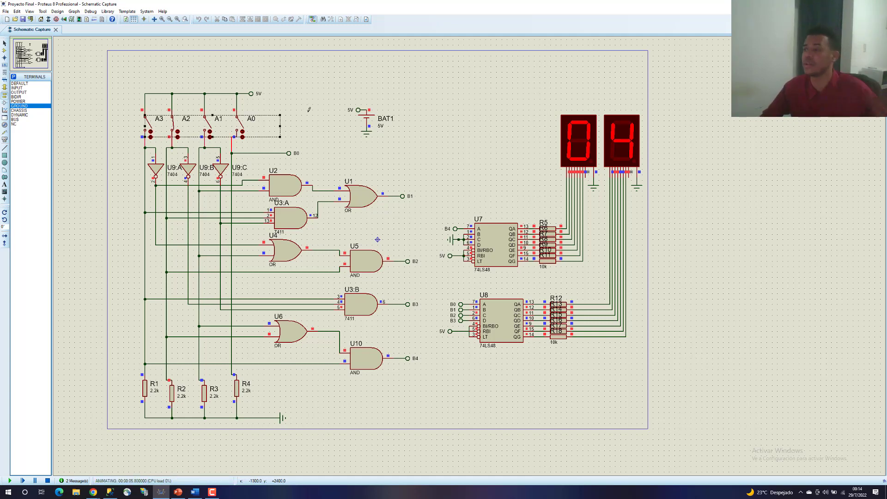
# Add A0, A1 and A3 to the closed switch A2 to test all inputs high, and reopen all four switches
pyautogui.click(239, 126)
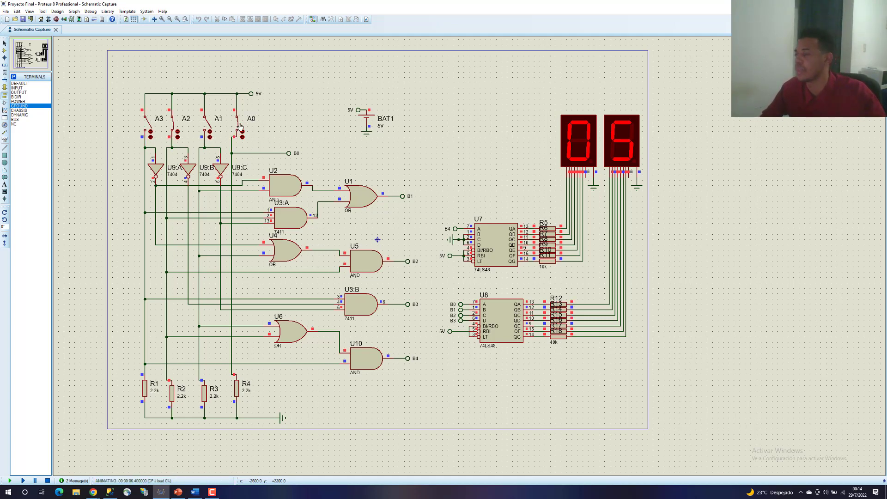
pyautogui.click(208, 130)
pyautogui.click(148, 126)
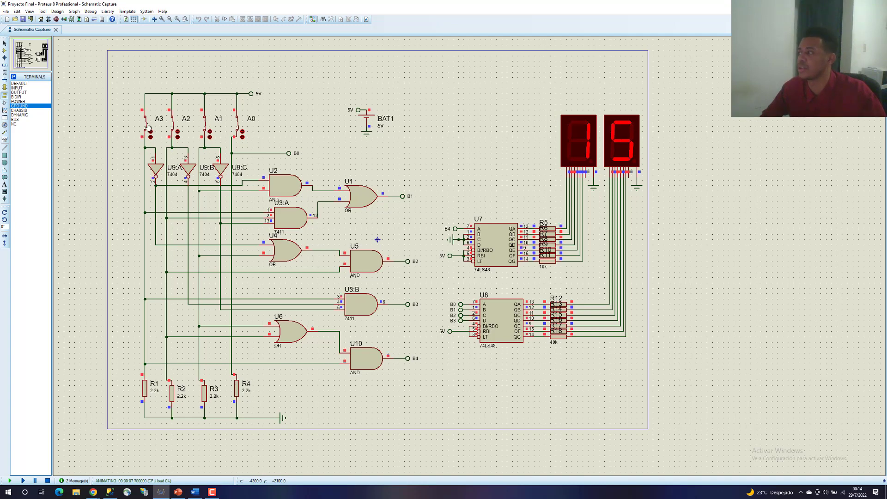
pyautogui.click(148, 127)
pyautogui.click(175, 129)
pyautogui.click(208, 128)
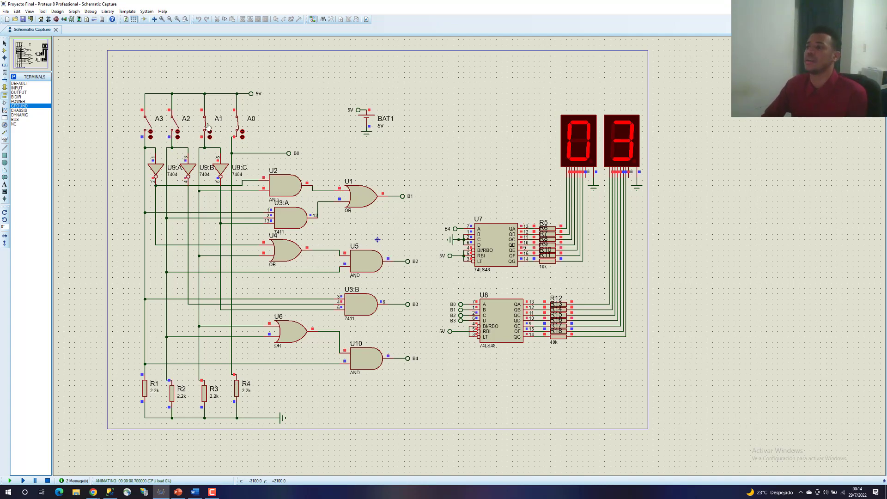
pyautogui.click(237, 128)
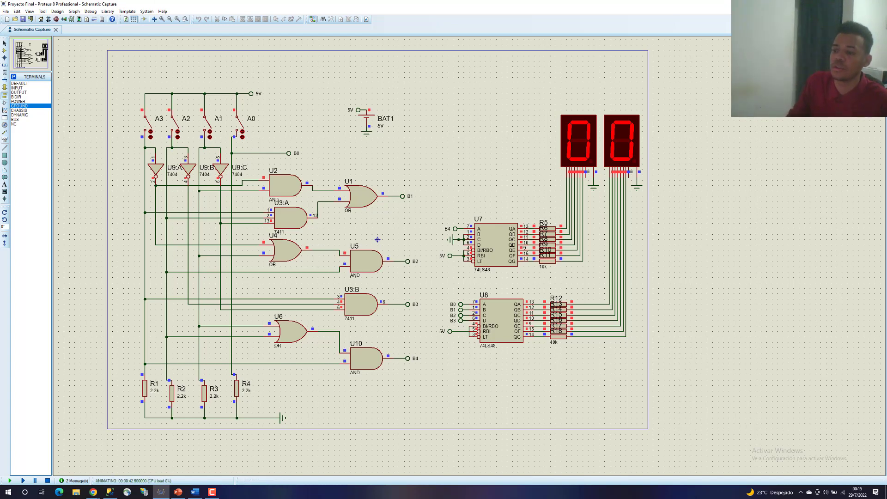
# Switch to PowerPoint to preview the "Descripción de los componentes" slide as a slide show, and return to Proteus
pyautogui.hotkey('alt', 'Tab')
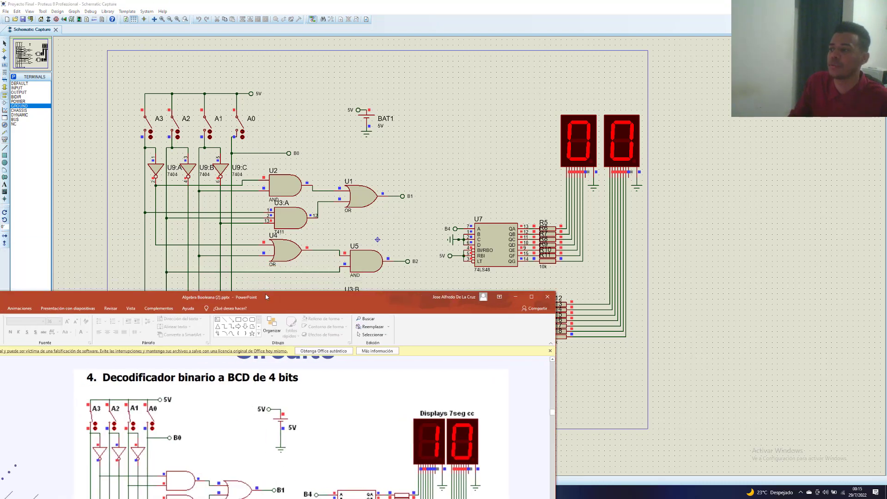
pyautogui.click(98, 306)
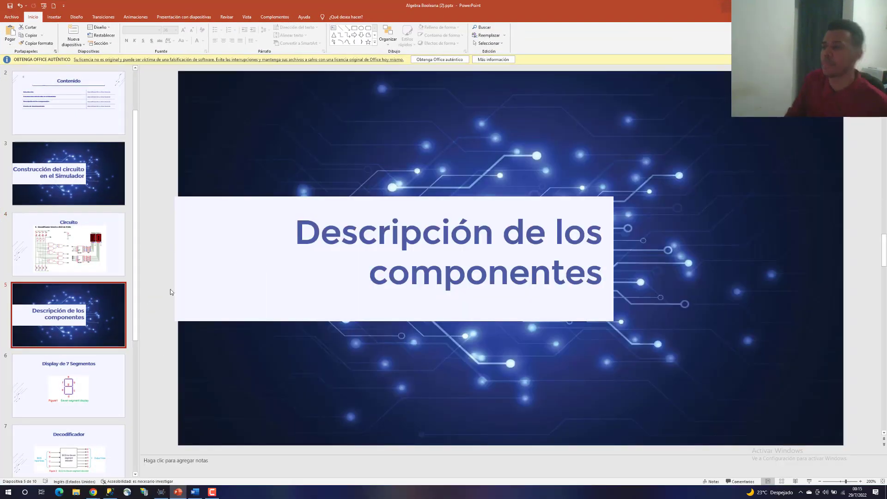
pyautogui.click(809, 481)
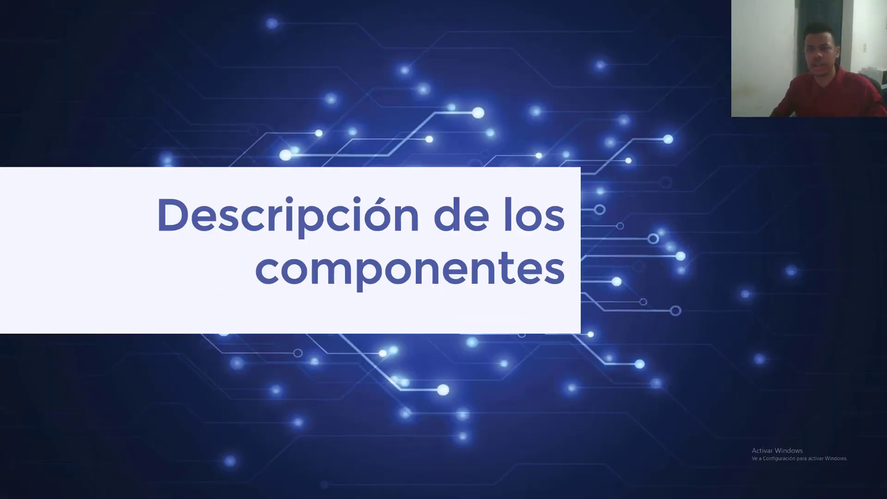
pyautogui.click(409, 301)
pyautogui.press('Left')
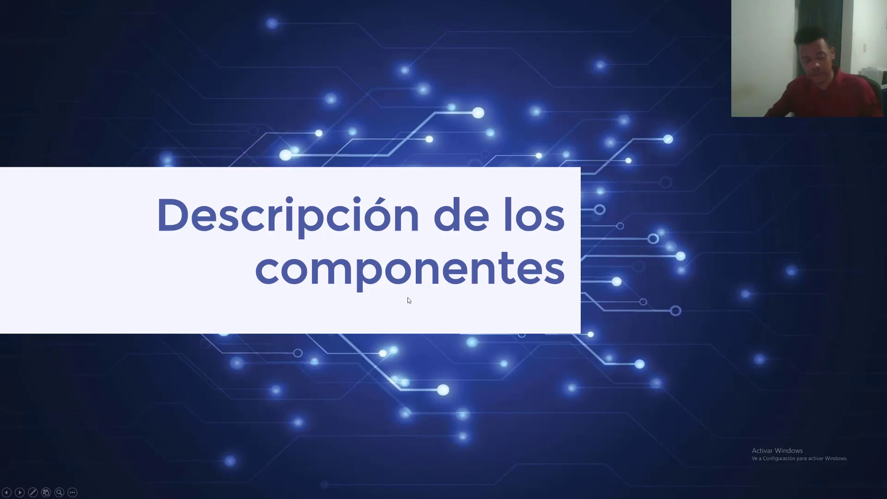
pyautogui.press('Escape')
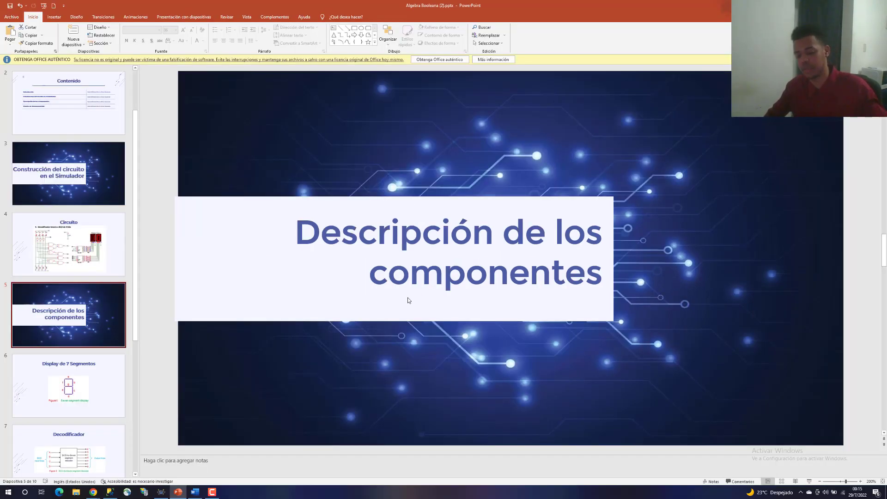
pyautogui.press('super+Down')
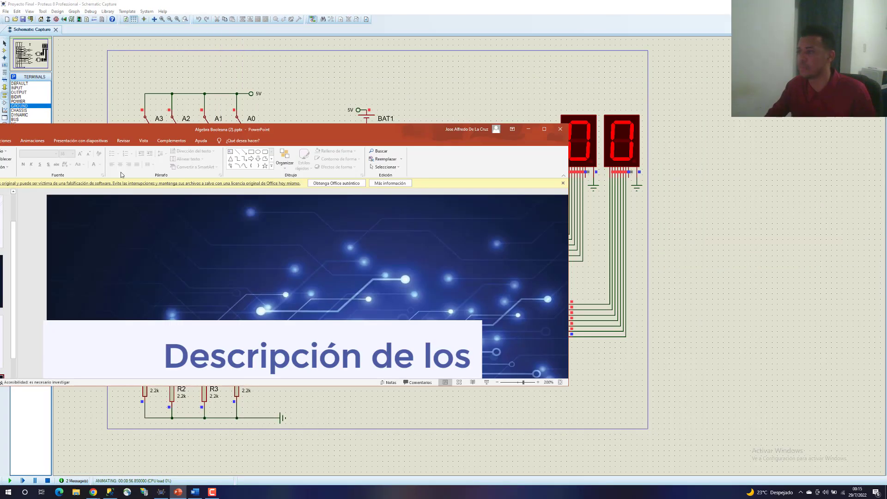
pyautogui.press('super+Down')
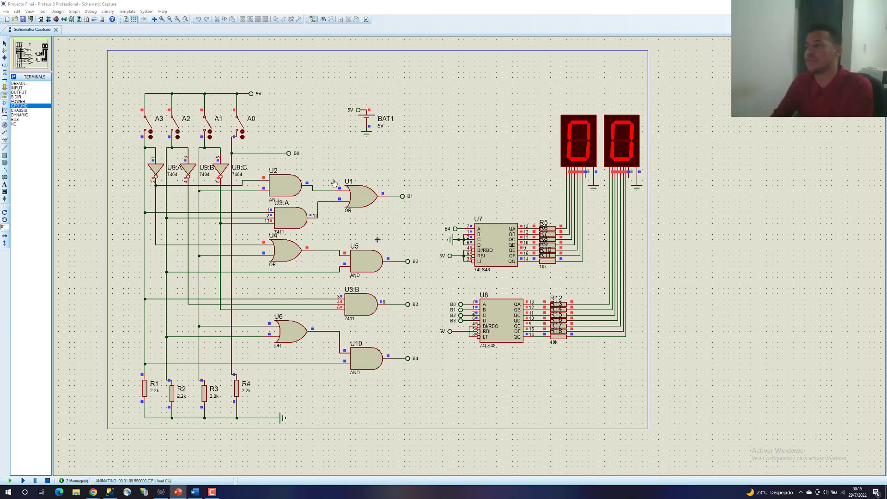
# Point out gate U3:B in the running circuit and test switches A2, A1 and A0 individually
pyautogui.click(177, 177)
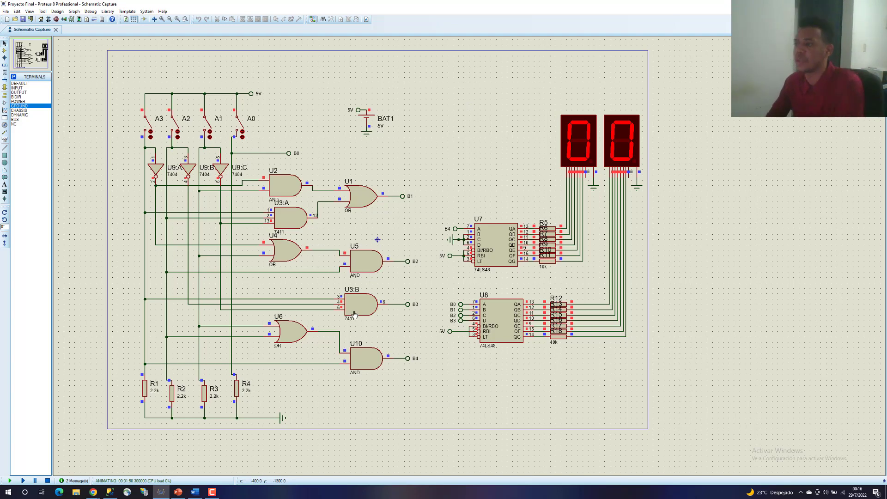
pyautogui.moveTo(383, 326); pyautogui.dragTo(347, 296)
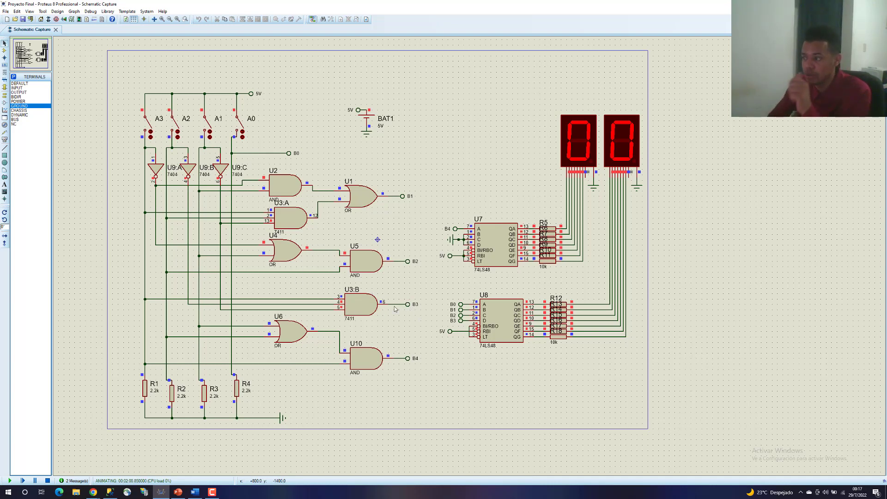
pyautogui.click(174, 123)
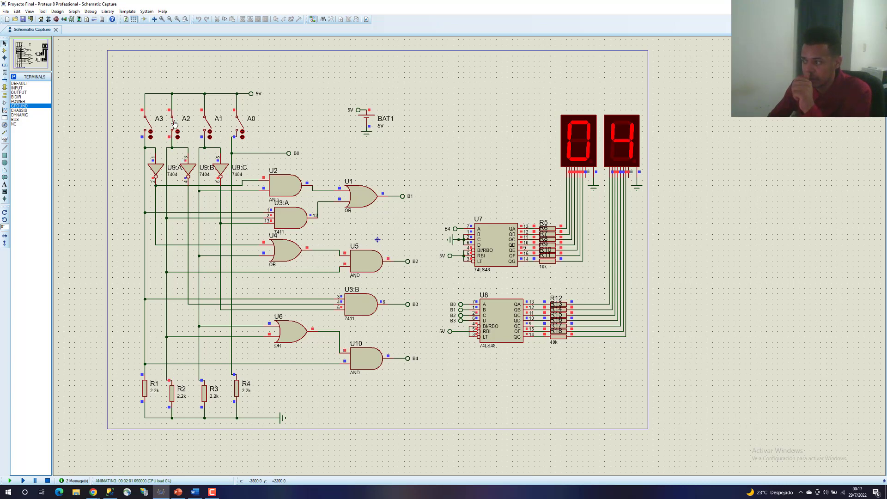
pyautogui.click(174, 123)
pyautogui.click(209, 129)
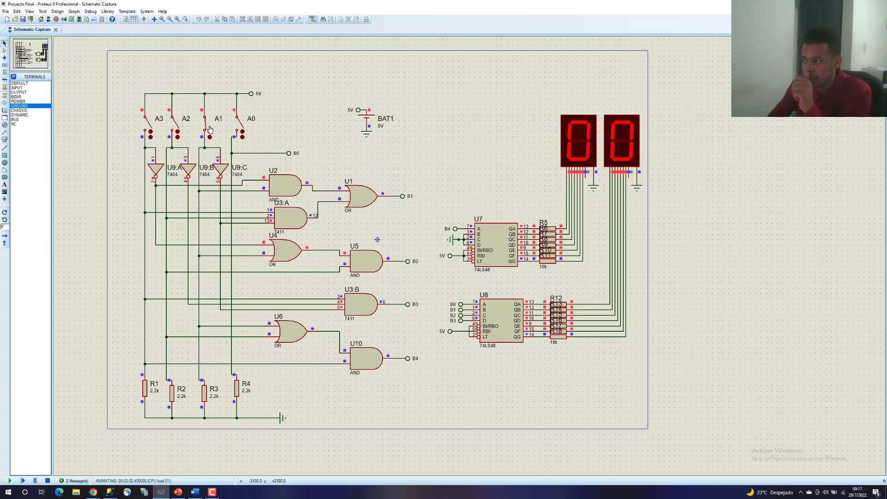
pyautogui.click(209, 130)
pyautogui.click(238, 124)
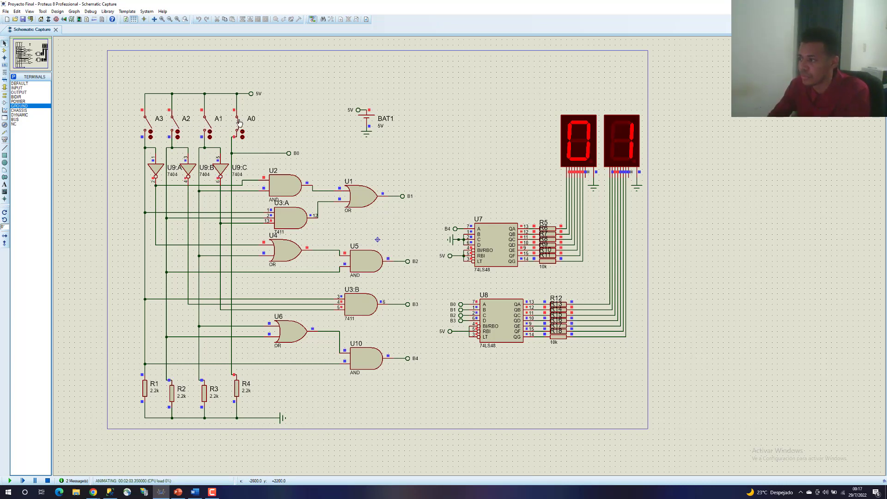
# Test switches A0 and A1 closed together, and leave only A2 closed
pyautogui.click(209, 130)
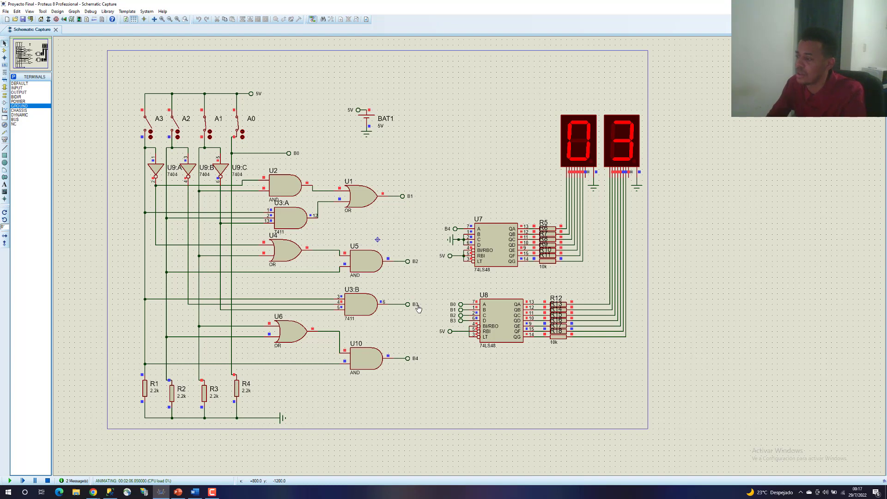
pyautogui.click(217, 127)
pyautogui.click(175, 125)
pyautogui.click(174, 125)
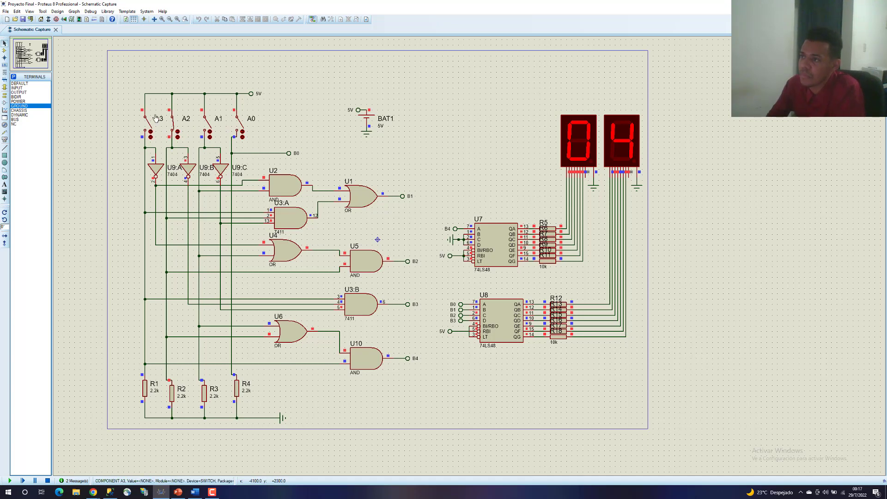
# Test A3 together with A2, on its own and with A0, and return all switches to open
pyautogui.click(150, 127)
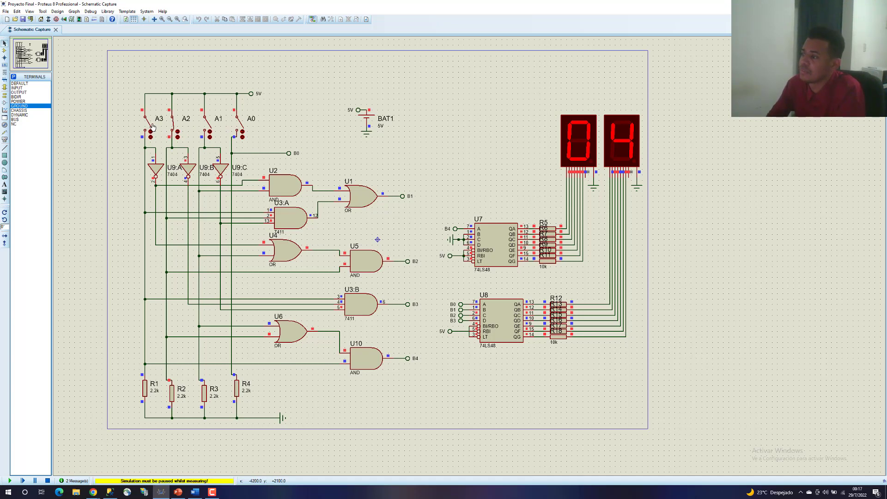
pyautogui.click(150, 128)
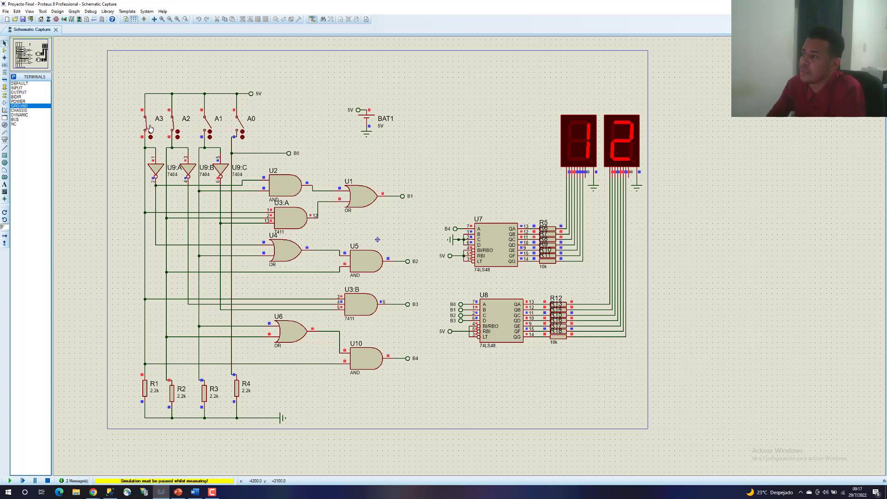
pyautogui.click(175, 125)
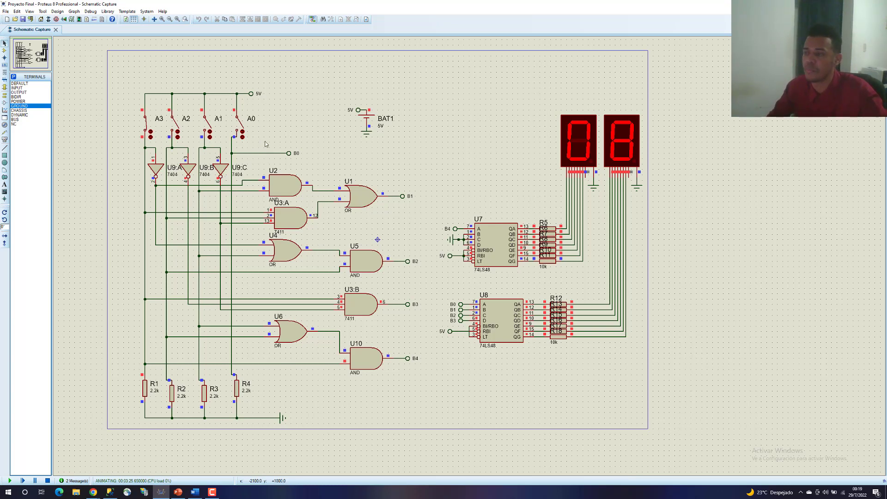
pyautogui.click(240, 130)
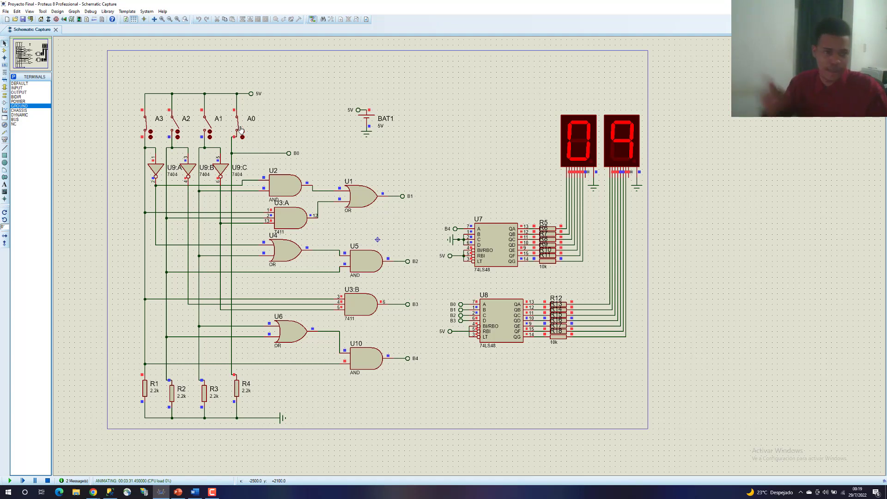
pyautogui.click(241, 129)
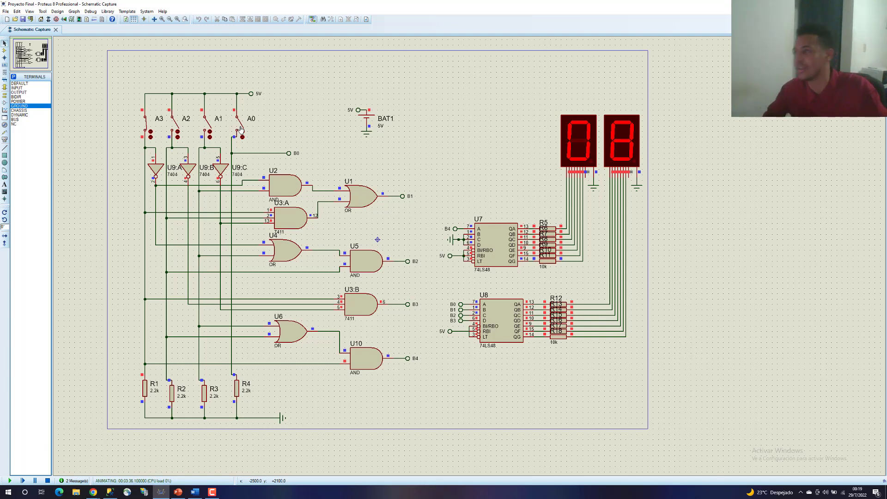
pyautogui.click(241, 130)
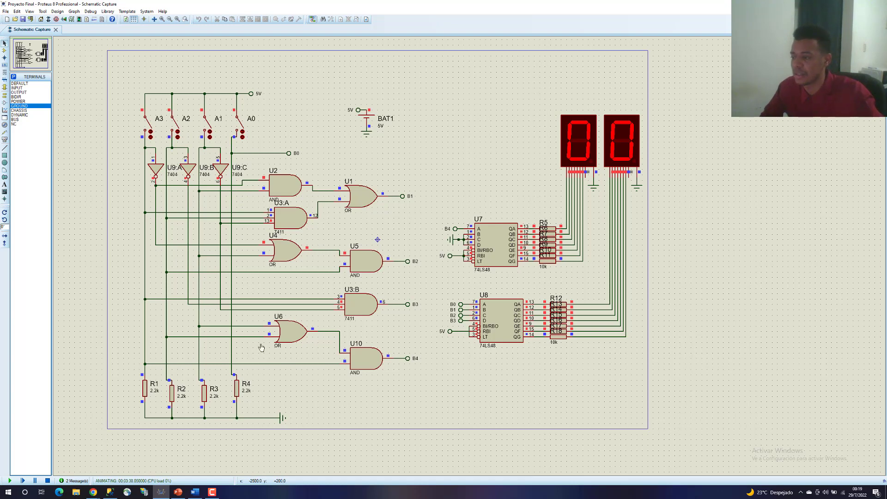
# Point out resistor R4, battery BAT1 and the logic-gate section of the running circuit
pyautogui.moveTo(285, 402); pyautogui.dragTo(236, 394)
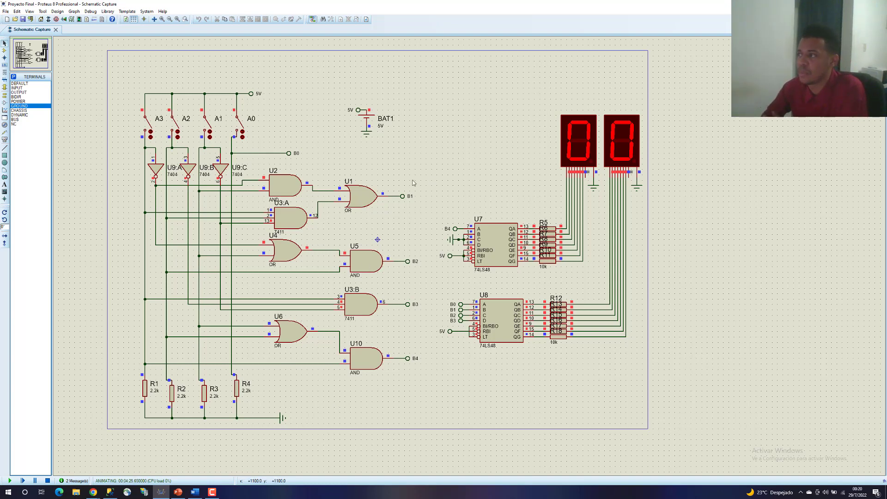
pyautogui.click(366, 121)
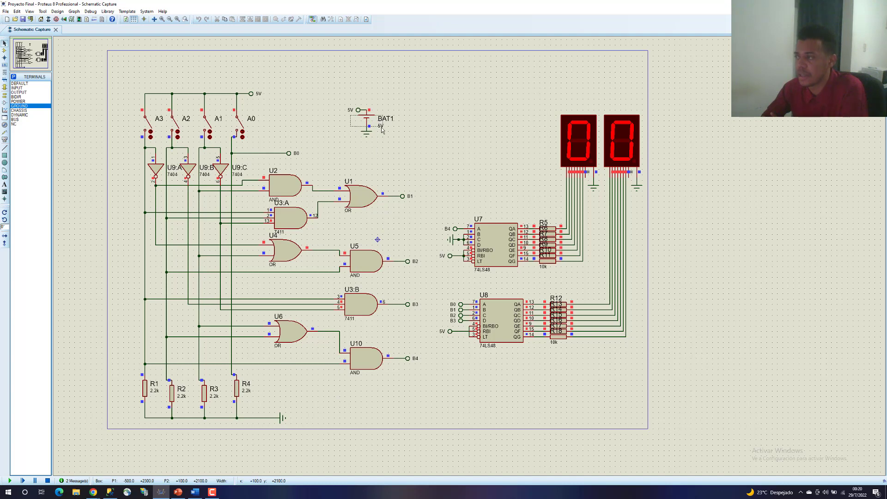
pyautogui.click(407, 144)
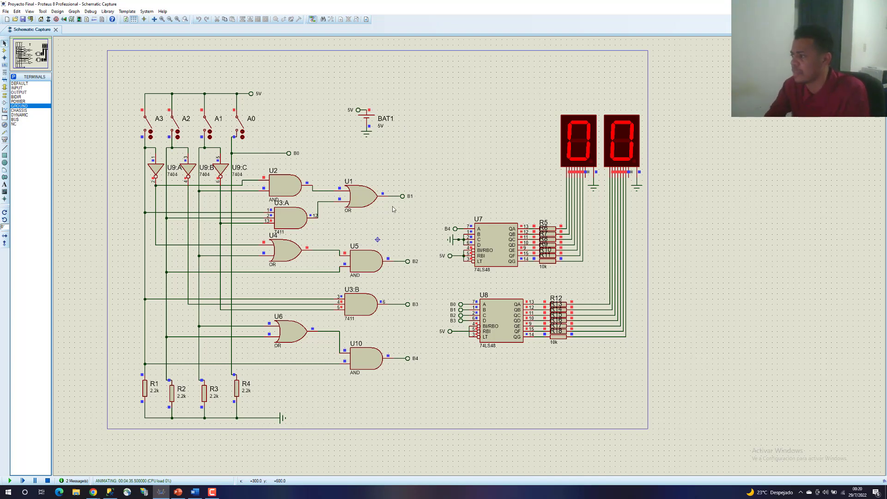
pyautogui.moveTo(399, 439); pyautogui.dragTo(183, 195)
pyautogui.click(362, 145)
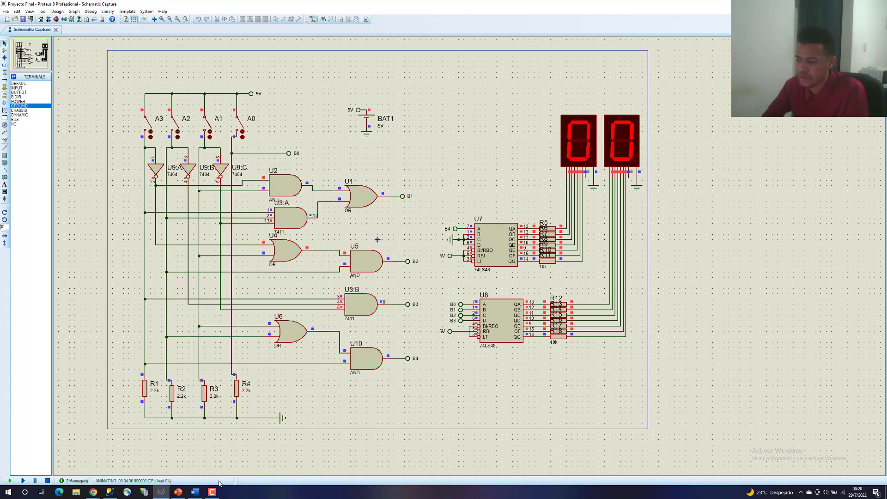
# Switch to PowerPoint and present the "Display de 7 Segmentos" slide as a slide show
pyautogui.click(179, 492)
pyautogui.doubleClick(270, 241)
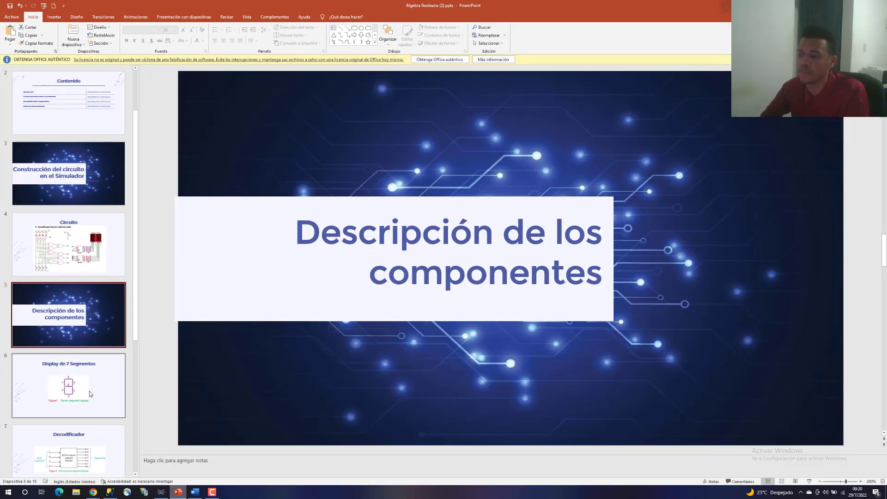
pyautogui.scroll(-1, 508, 347)
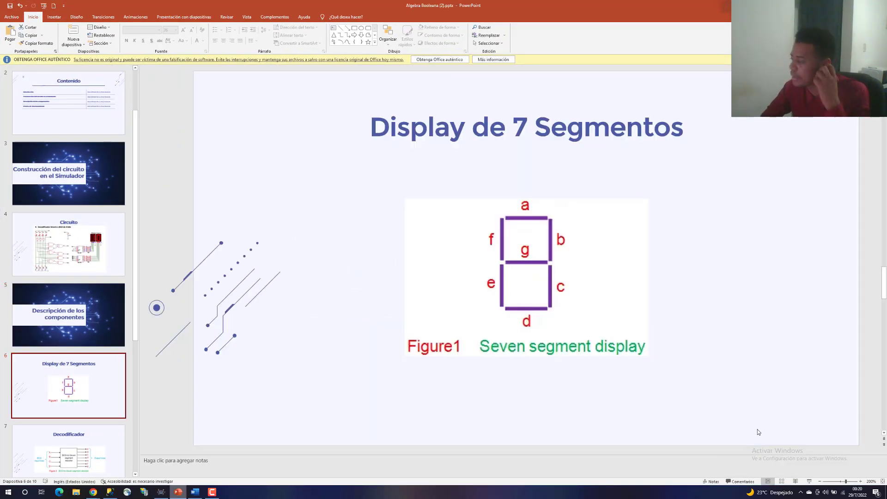
pyautogui.click(808, 482)
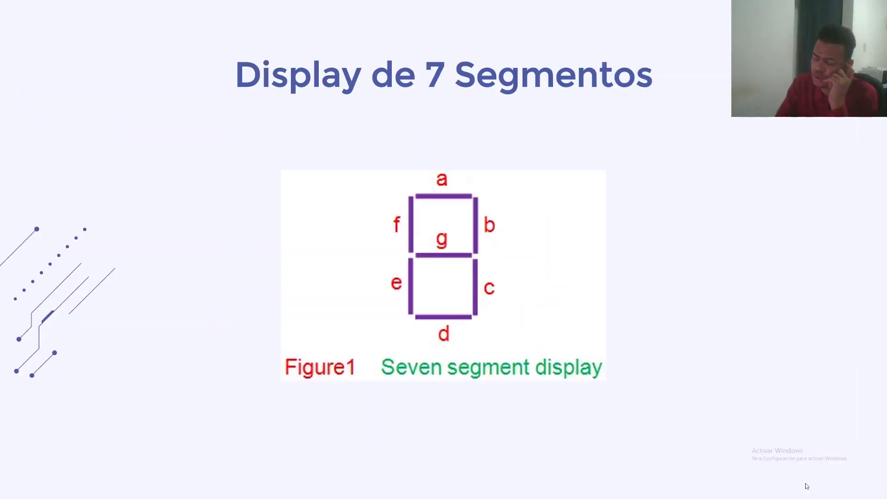
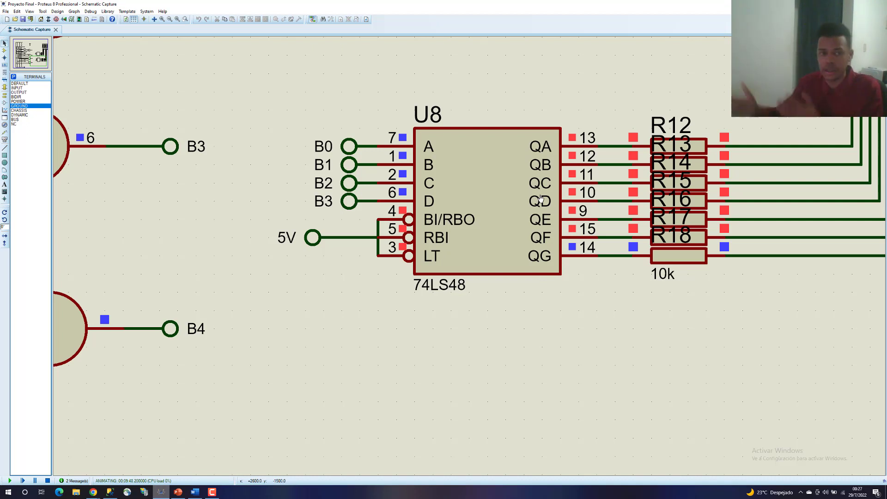
# Examine the wiring from decoders U7 and U8 through resistors R5 to R18 to the two seven-segment displays
pyautogui.scroll(-2, 552, 198)
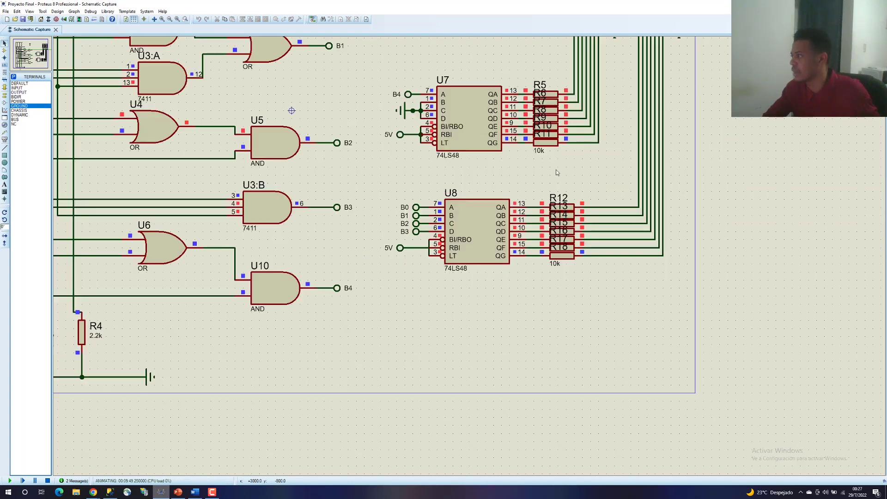
pyautogui.scroll(2, 557, 172)
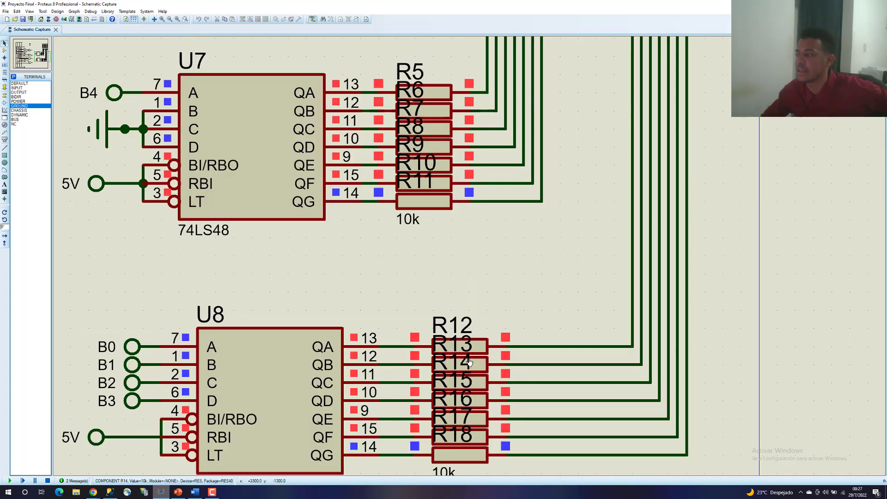
pyautogui.scroll(-2, 508, 251)
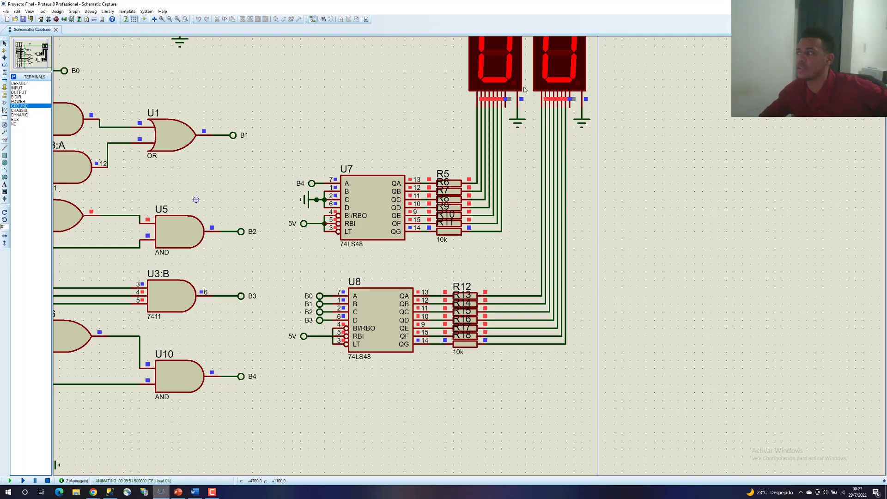
pyautogui.scroll(2, 658, 94)
pyautogui.scroll(-2, 407, 255)
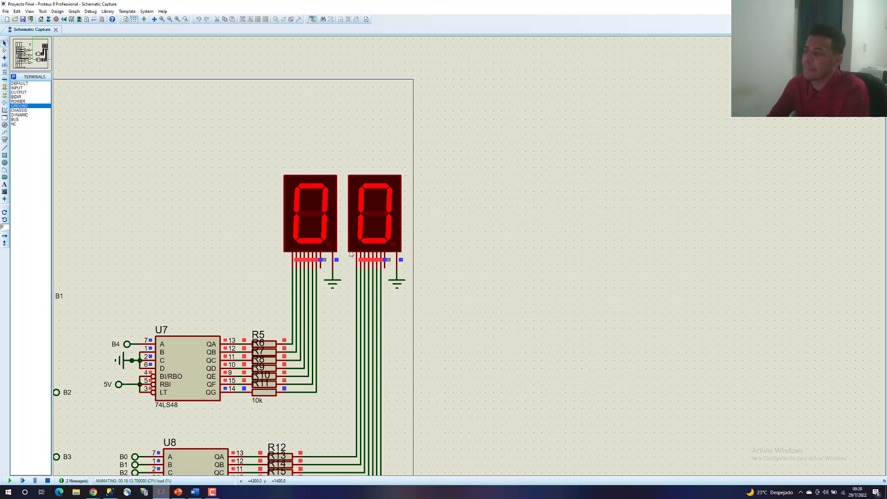
pyautogui.scroll(-2, 352, 254)
pyautogui.scroll(2, 231, 284)
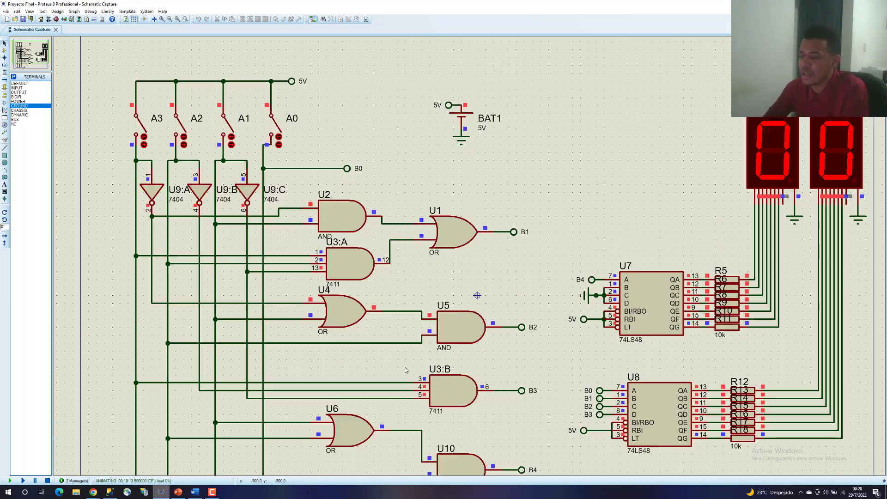
pyautogui.scroll(-1, 428, 284)
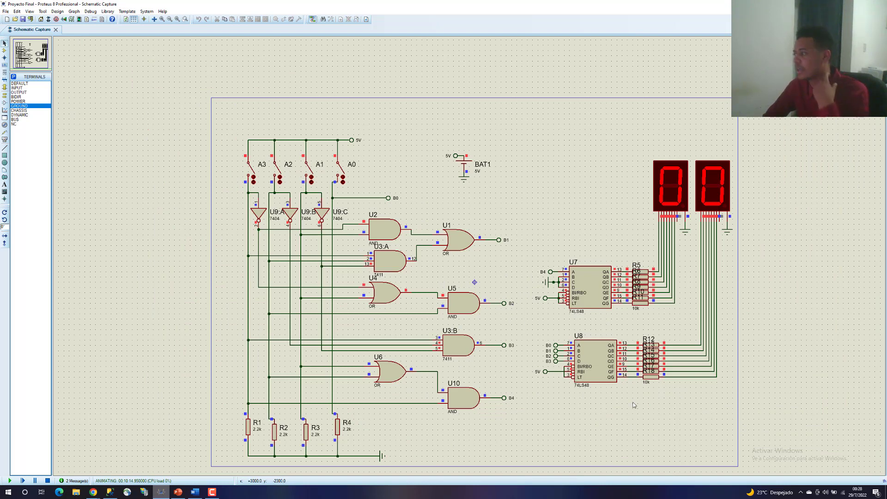
# Compare decoder U8 with the "TABLA DE DECODIFICACION" slide in PowerPoint, and return to Proteus
pyautogui.scroll(2, 634, 404)
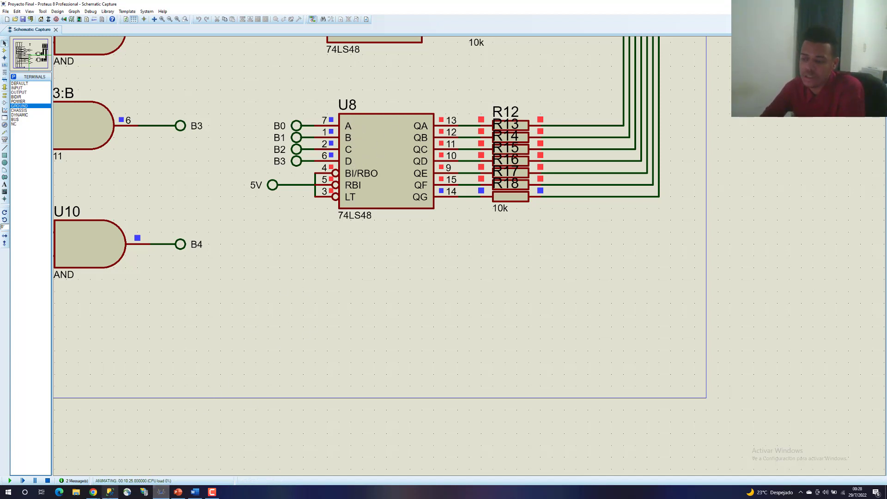
pyautogui.click(178, 493)
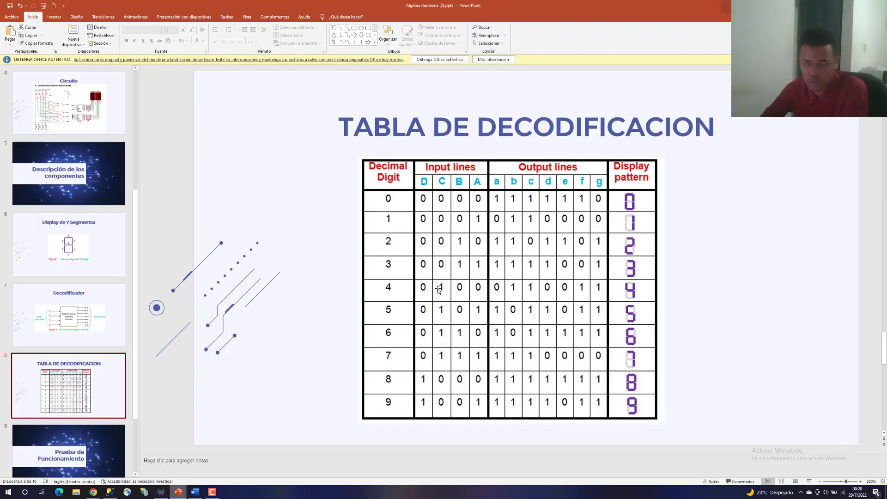
pyautogui.hotkey('alt', 'Tab')
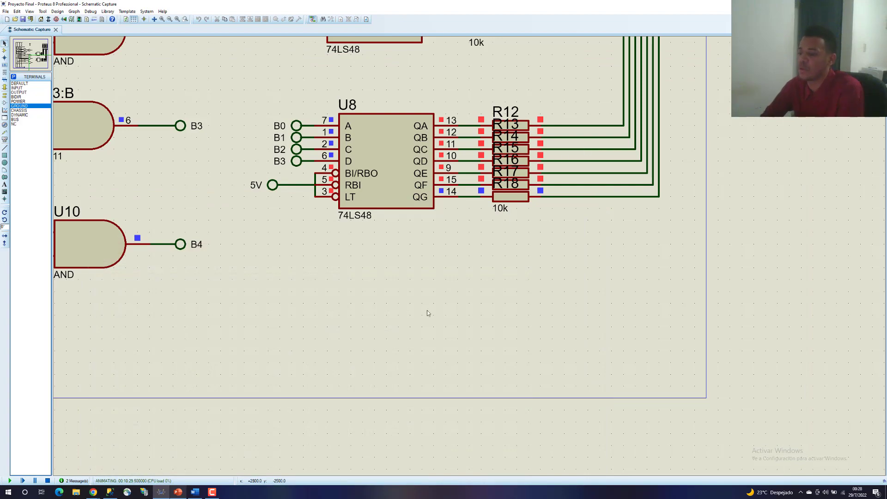
# Point out the 5V terminal feeding the switches and the matching 5V terminal on battery BAT1
pyautogui.scroll(-2, 328, 330)
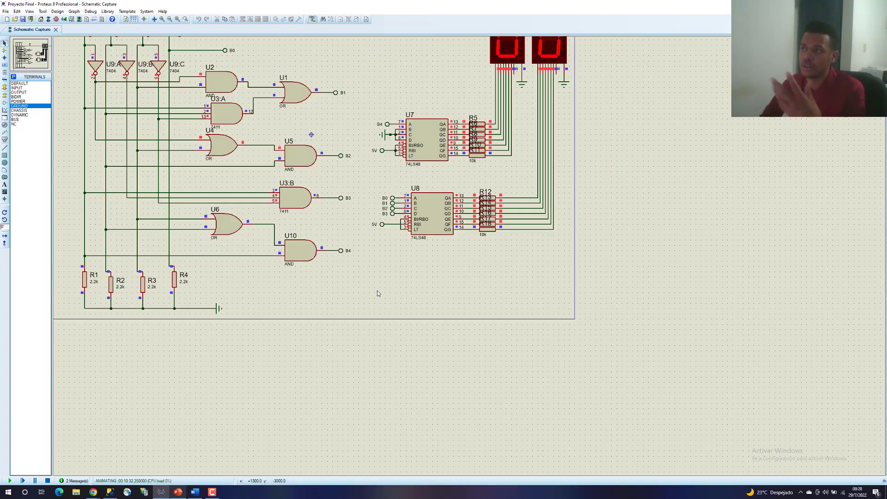
pyautogui.scroll(-1, 378, 294)
pyautogui.scroll(2, 476, 231)
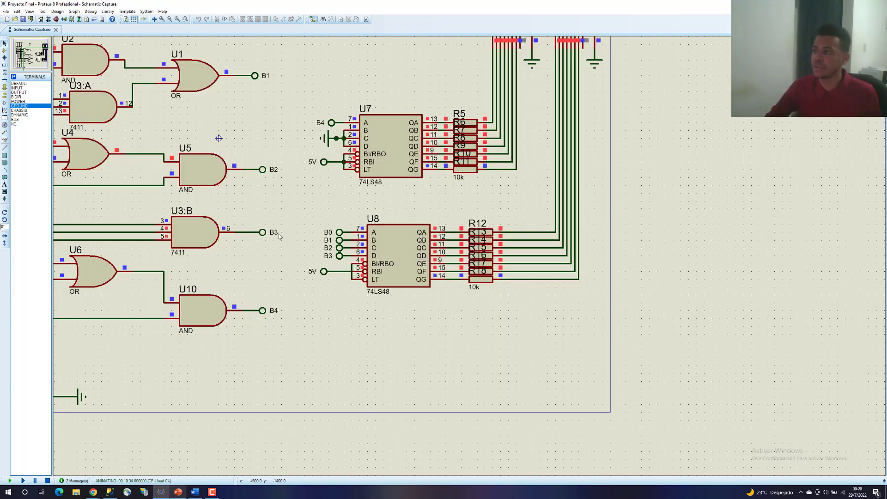
pyautogui.scroll(-2, 373, 242)
pyautogui.scroll(1, 345, 125)
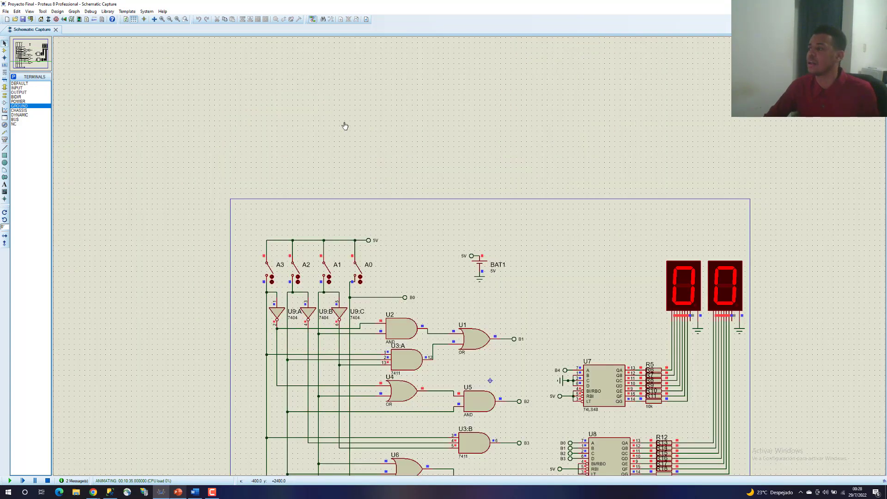
pyautogui.scroll(1, 555, 360)
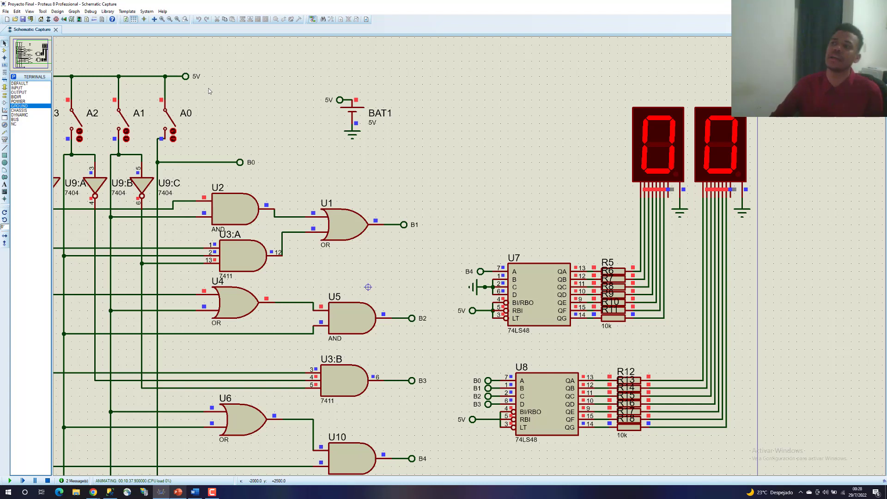
pyautogui.moveTo(212, 92); pyautogui.dragTo(173, 68)
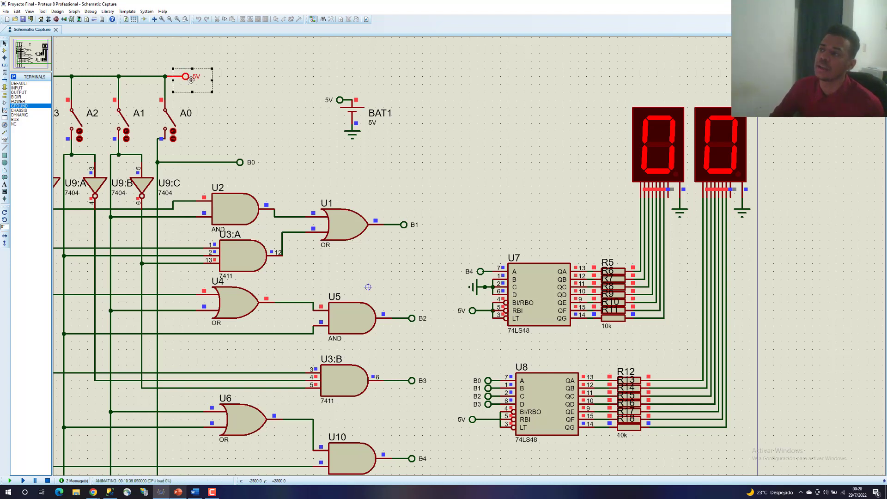
pyautogui.click(297, 85)
pyautogui.moveTo(314, 92); pyautogui.dragTo(392, 147)
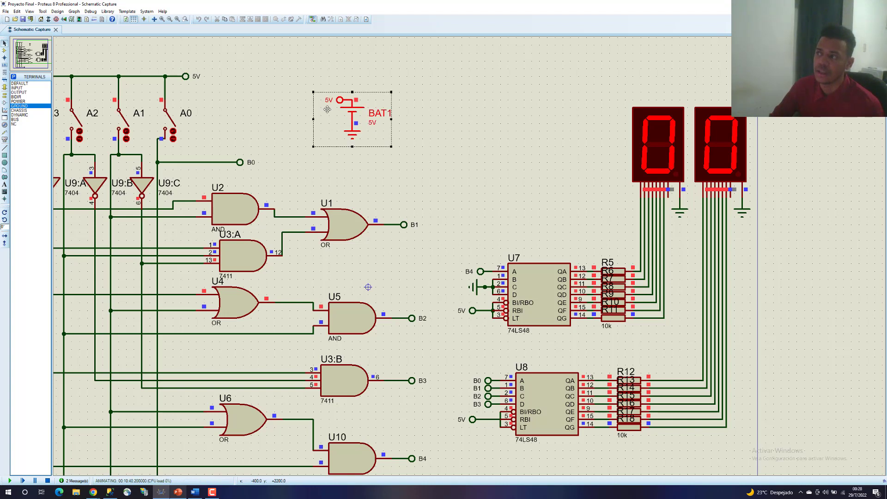
pyautogui.click(415, 101)
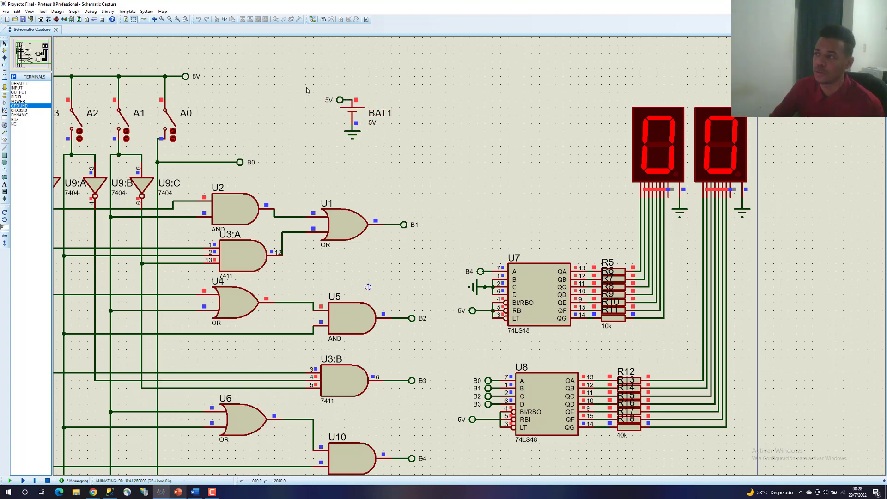
pyautogui.click(331, 106)
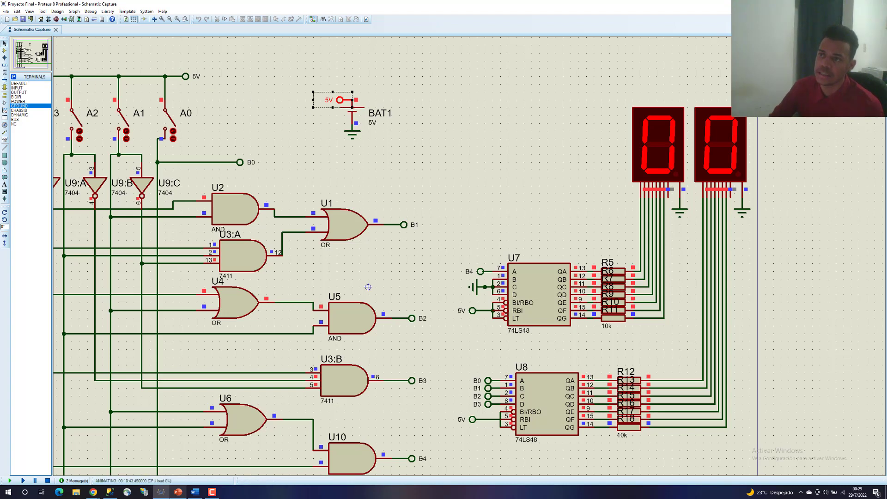
# Show the DEFAULT terminal type, and point out the switches' 5V terminal and the B0 terminals at switch A0 and decoder U8
pyautogui.click(24, 84)
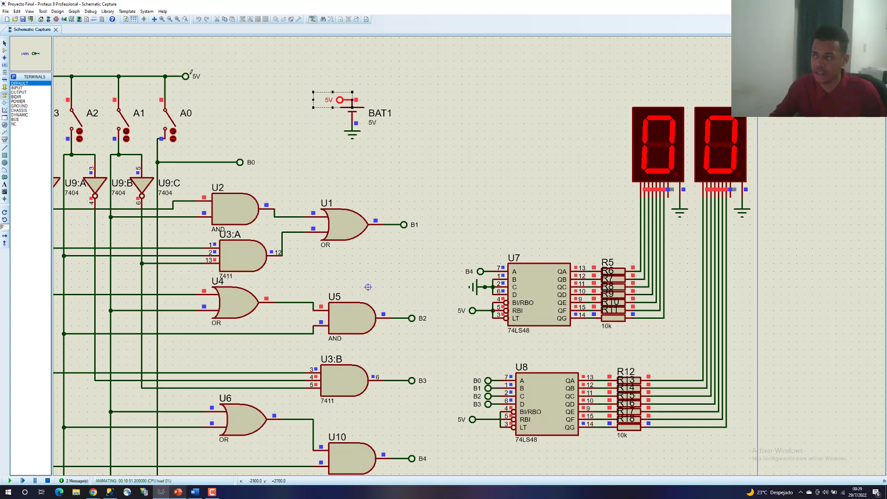
pyautogui.click(480, 326)
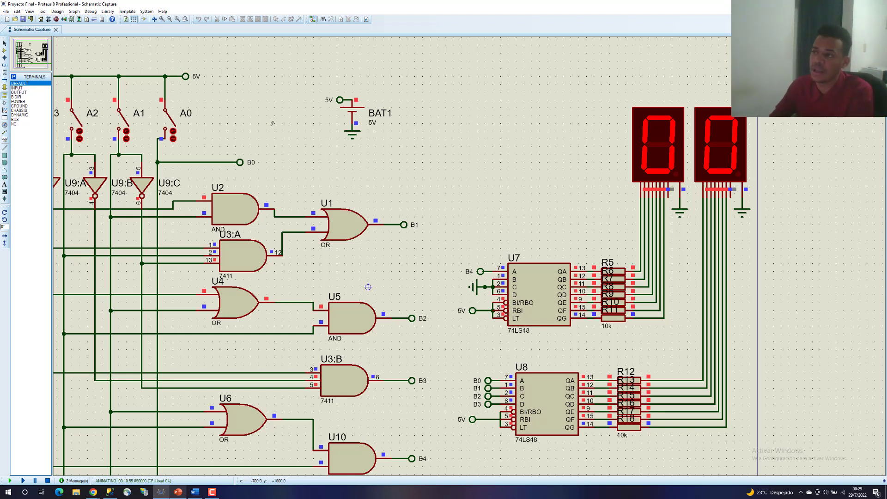
pyautogui.moveTo(173, 61); pyautogui.dragTo(211, 84)
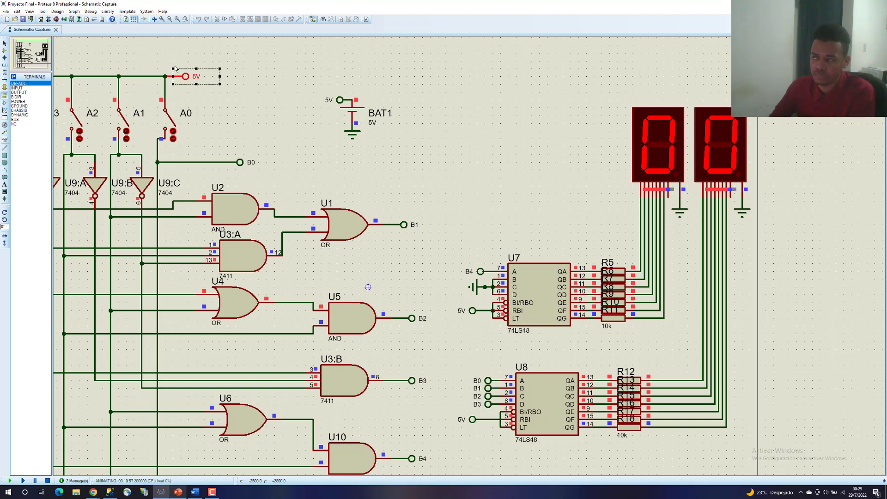
pyautogui.click(327, 91)
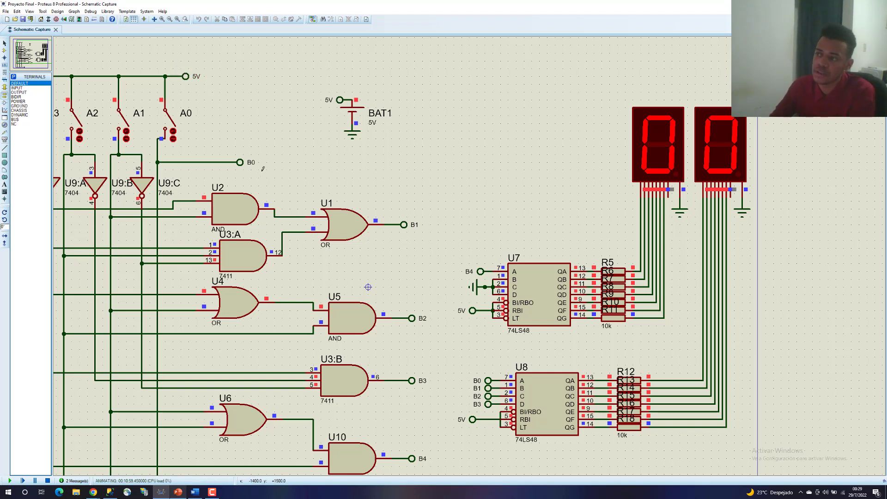
pyautogui.moveTo(266, 169); pyautogui.dragTo(233, 154)
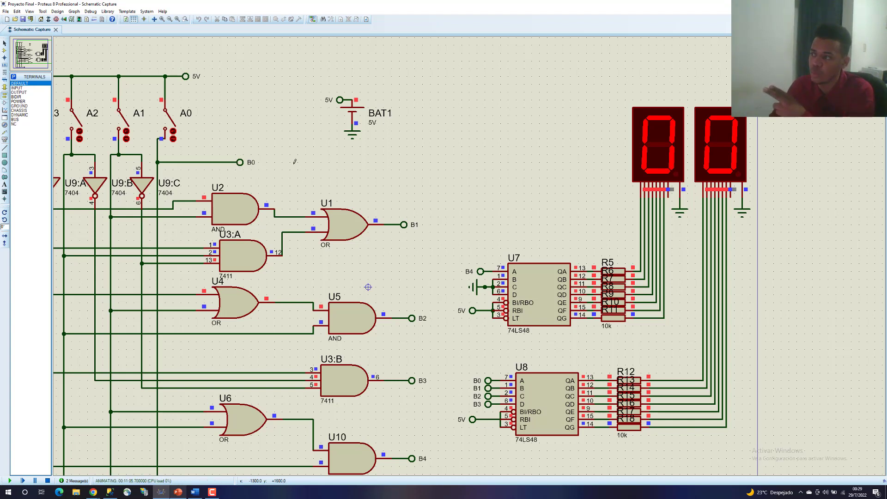
pyautogui.click(488, 380)
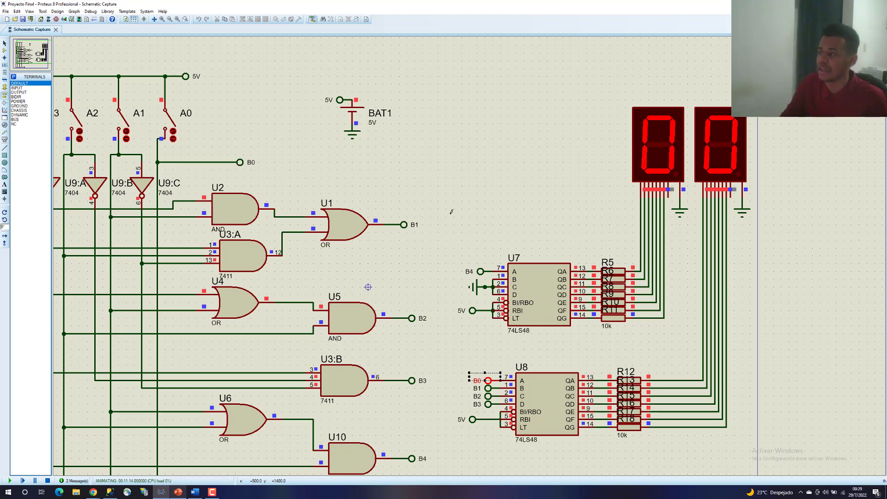
pyautogui.click(451, 334)
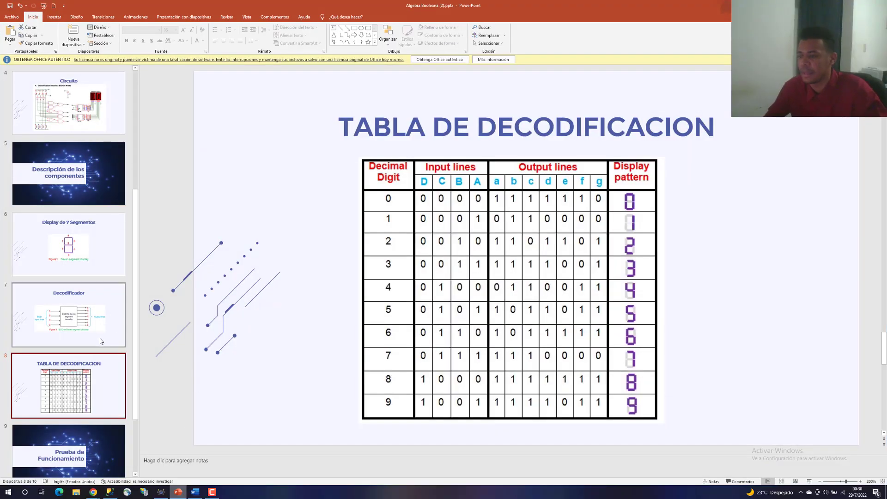
# Show the "Prueba de Funcionamiento" slide in PowerPoint, and return to the switches and logic gates in Proteus
pyautogui.scroll(-1, 90, 356)
pyautogui.click(90, 358)
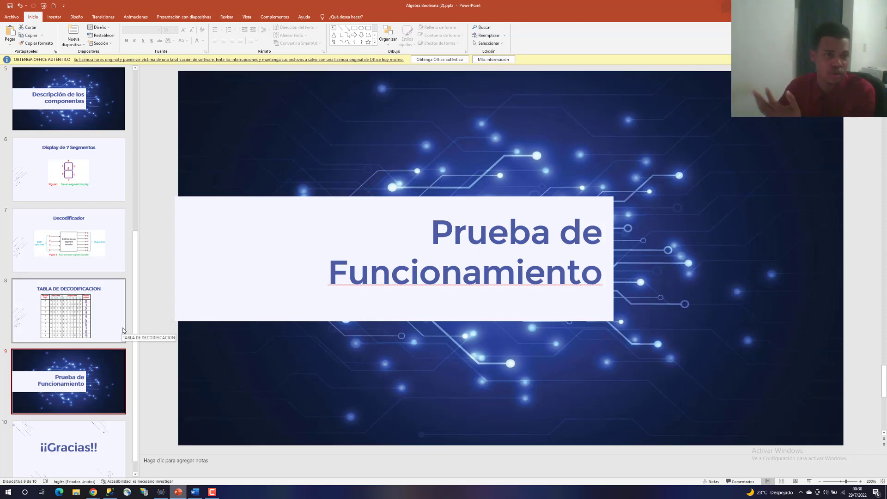
pyautogui.hotkey('alt', 'Tab')
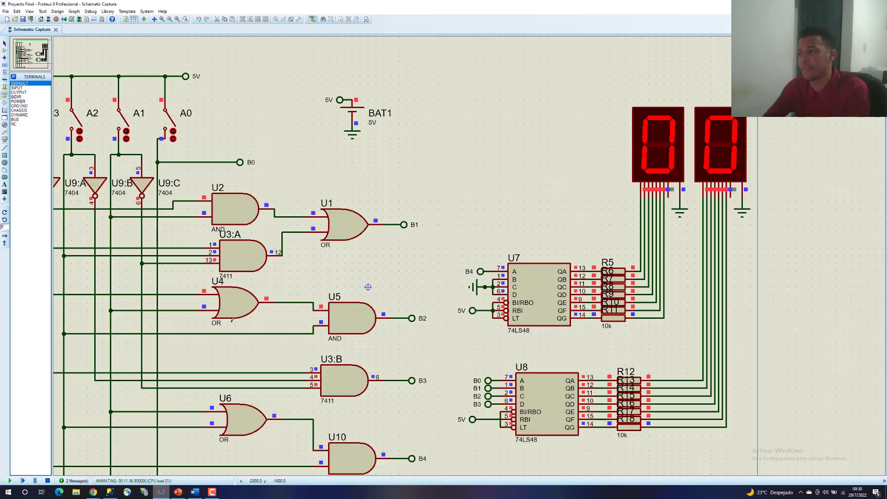
pyautogui.scroll(-1, 303, 298)
pyautogui.scroll(1, 304, 298)
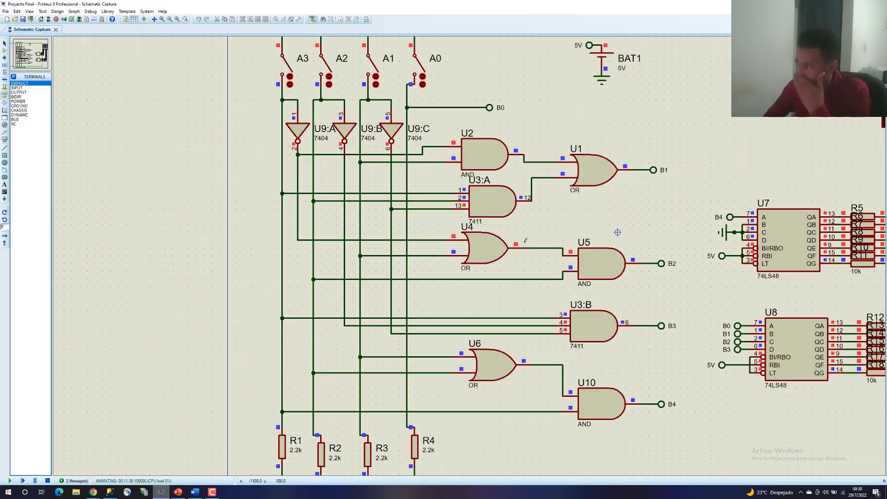
# Test switch A0 in the running simulation by closing it and opening it again
pyautogui.scroll(-1, 519, 167)
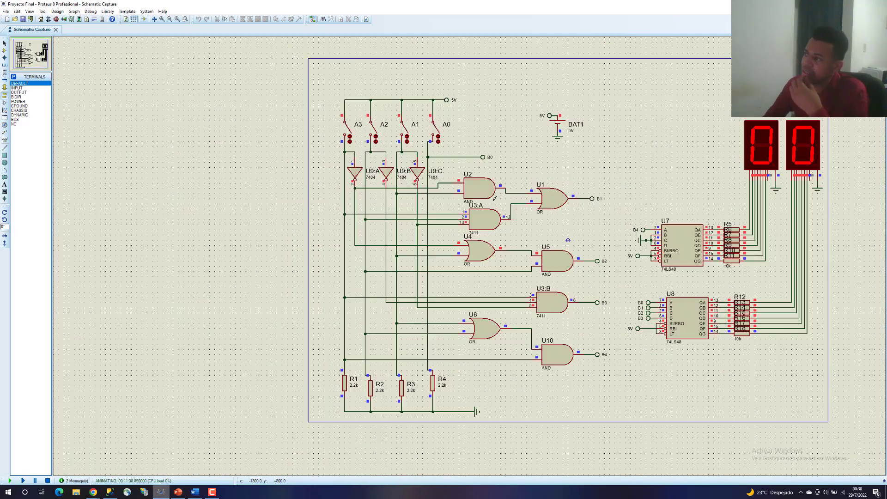
pyautogui.click(435, 134)
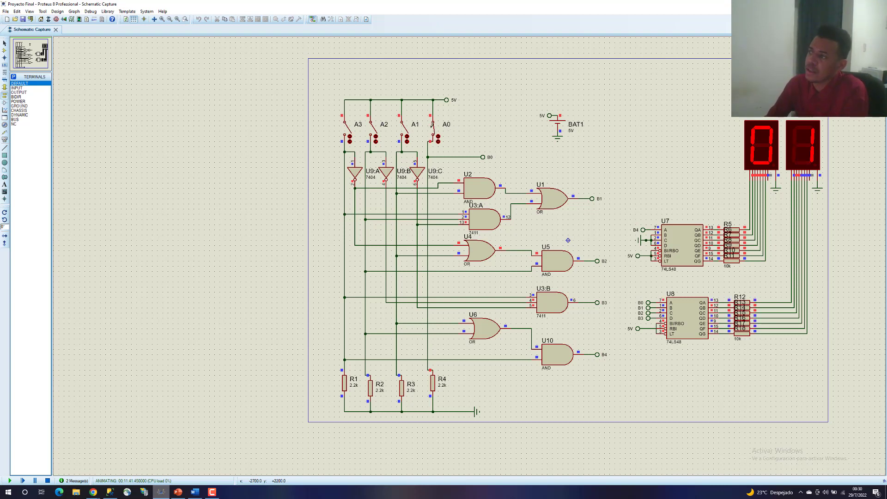
pyautogui.click(433, 131)
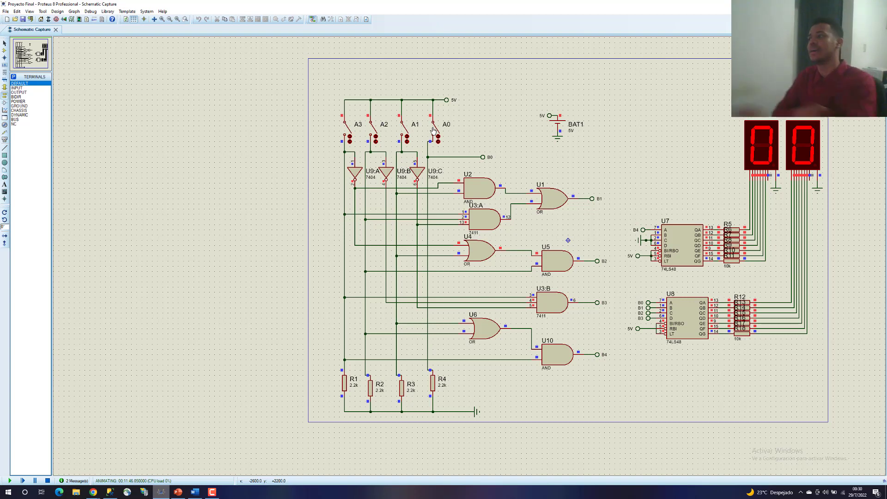
# Point out the 5V terminal above the switches and input switches A1, A2 and A3
pyautogui.scroll(1, 433, 131)
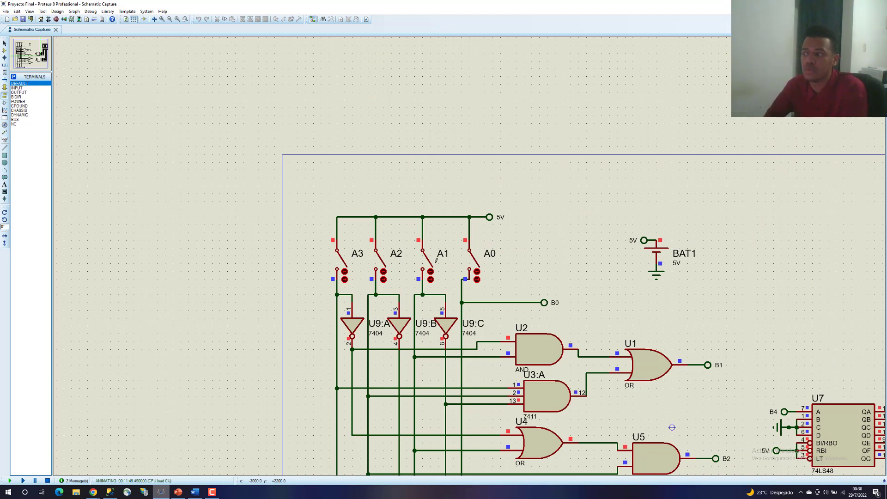
pyautogui.scroll(-1, 469, 257)
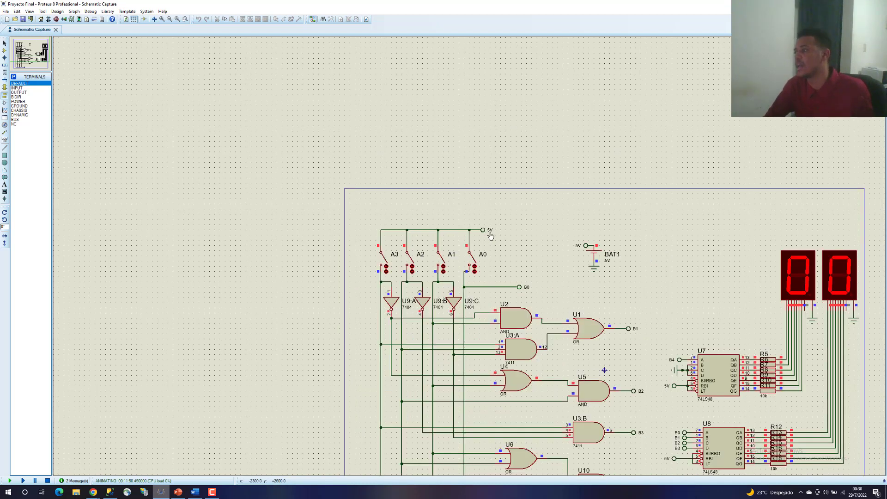
pyautogui.scroll(1, 491, 236)
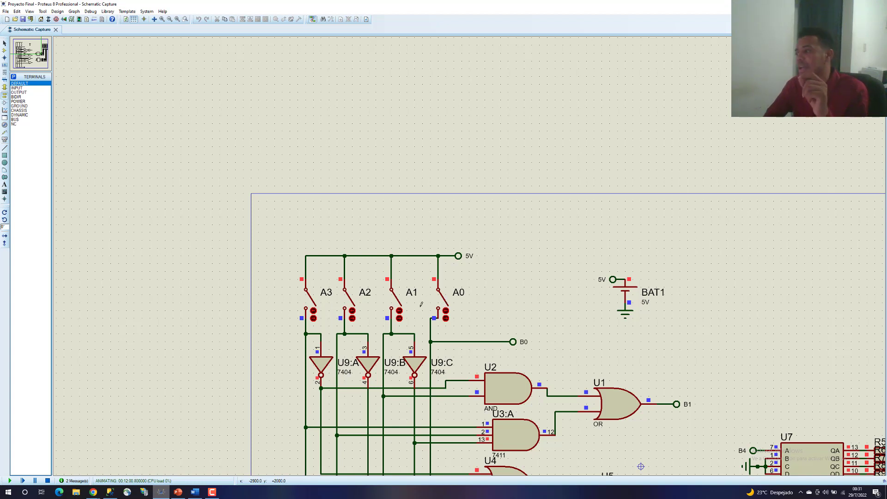
pyautogui.moveTo(421, 304); pyautogui.dragTo(395, 296)
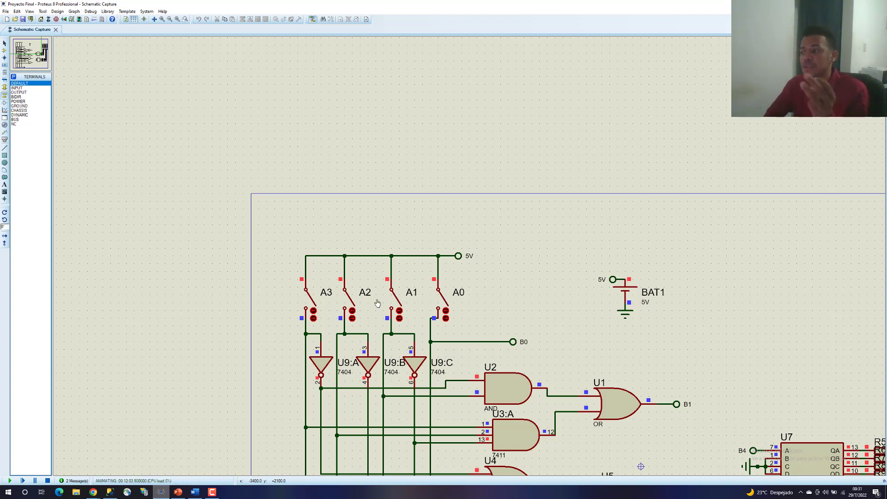
pyautogui.moveTo(361, 296)
pyautogui.mouseDown()
pyautogui.moveTo(348, 291)
pyautogui.moveTo(357, 297)
pyautogui.mouseUp()
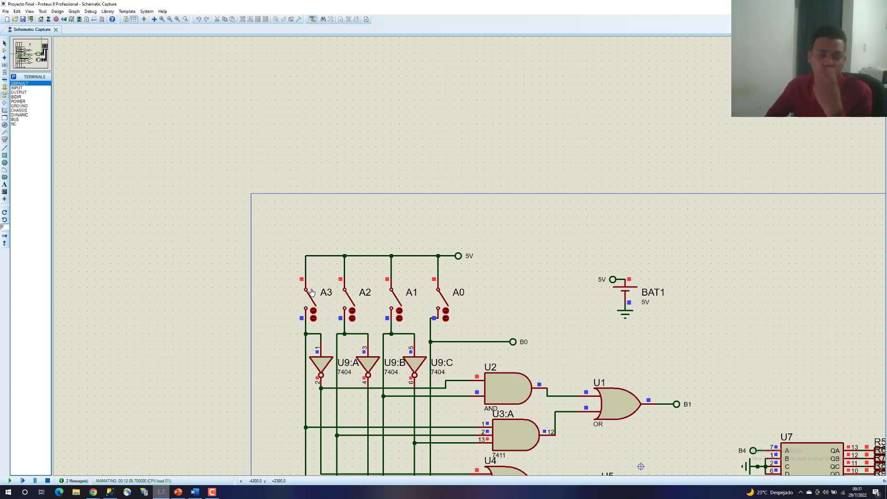
# Test each input on its own by closing and reopening switches A0, A1, A2 and A3 in turn
pyautogui.scroll(-1, 420, 264)
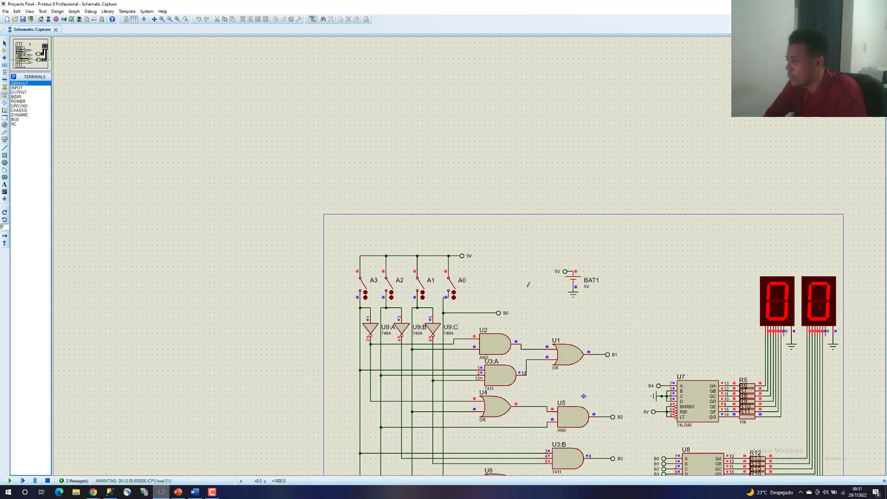
pyautogui.scroll(-2, 586, 306)
pyautogui.scroll(2, 684, 356)
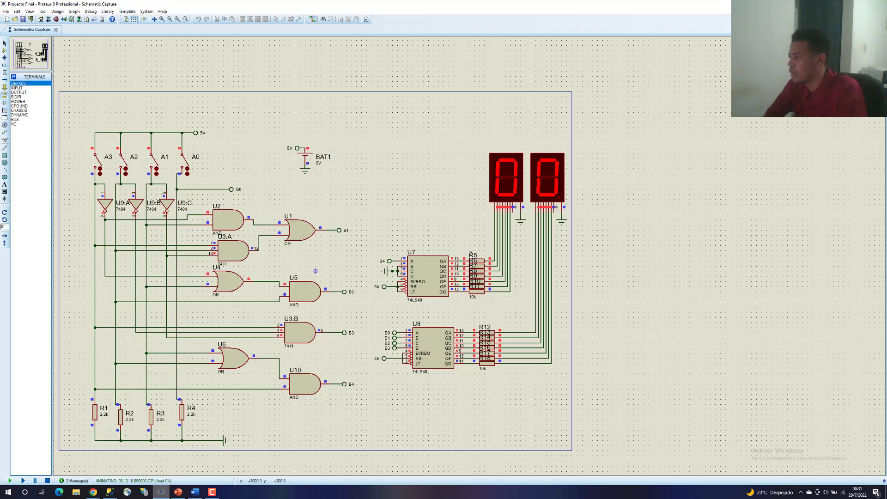
pyautogui.click(185, 165)
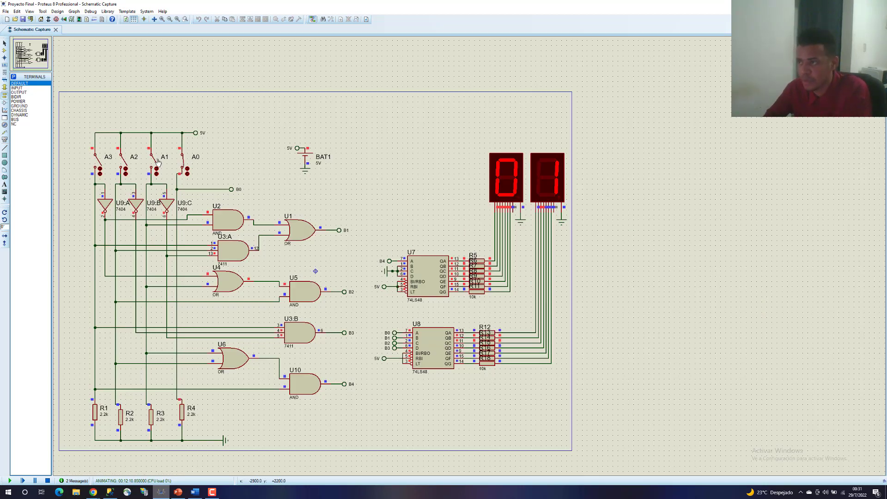
pyautogui.click(178, 163)
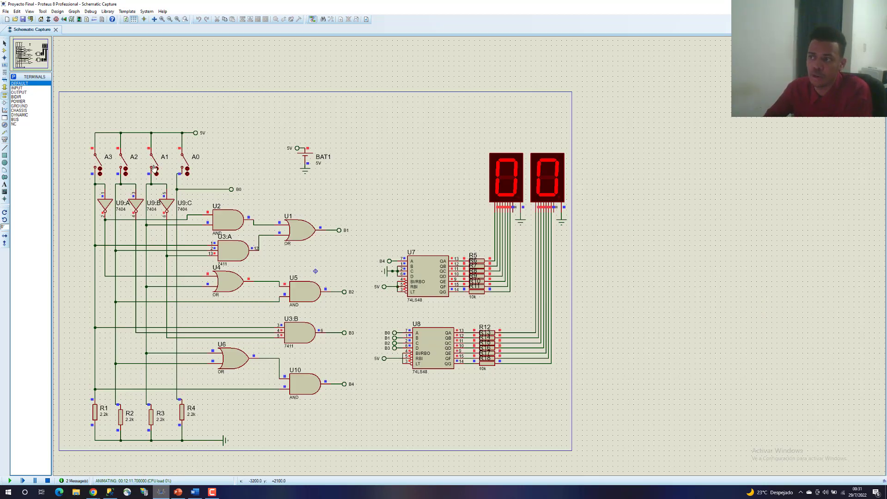
pyautogui.click(152, 165)
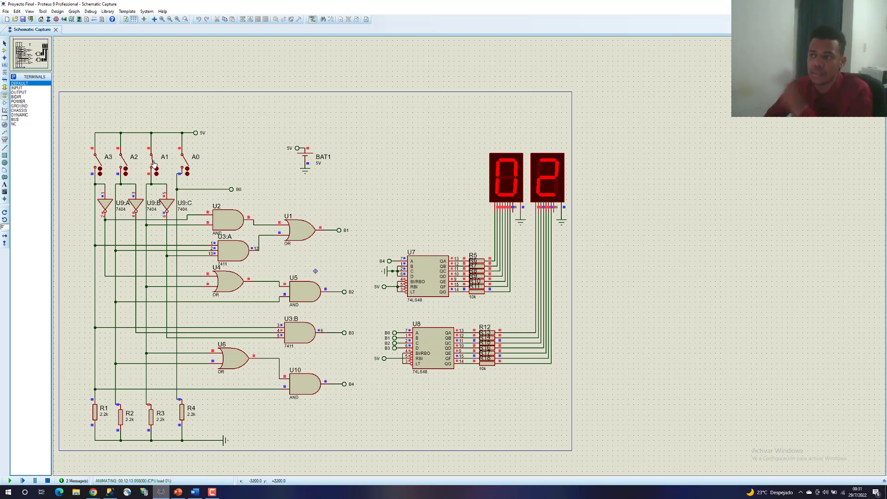
pyautogui.click(151, 165)
pyautogui.click(125, 164)
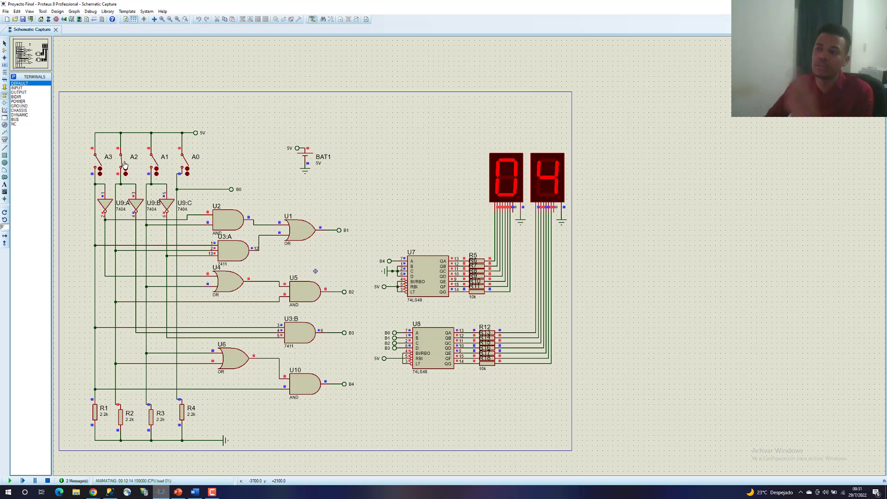
pyautogui.click(125, 163)
pyautogui.click(96, 164)
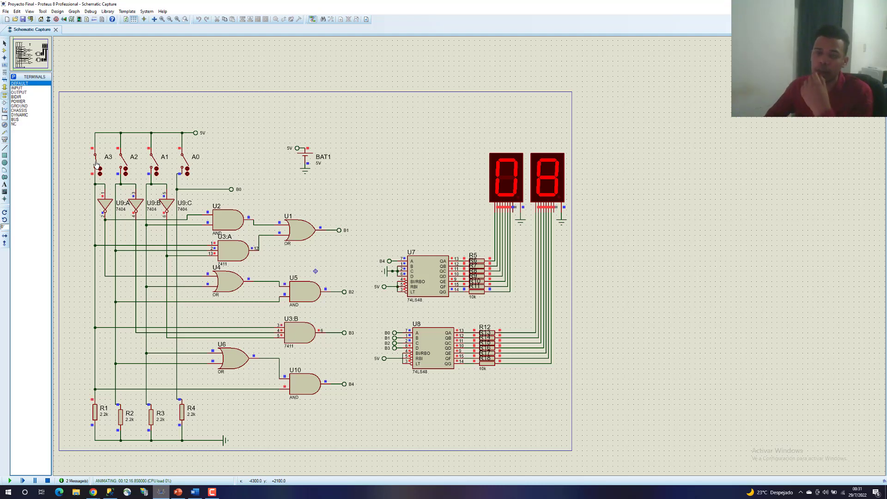
pyautogui.click(96, 164)
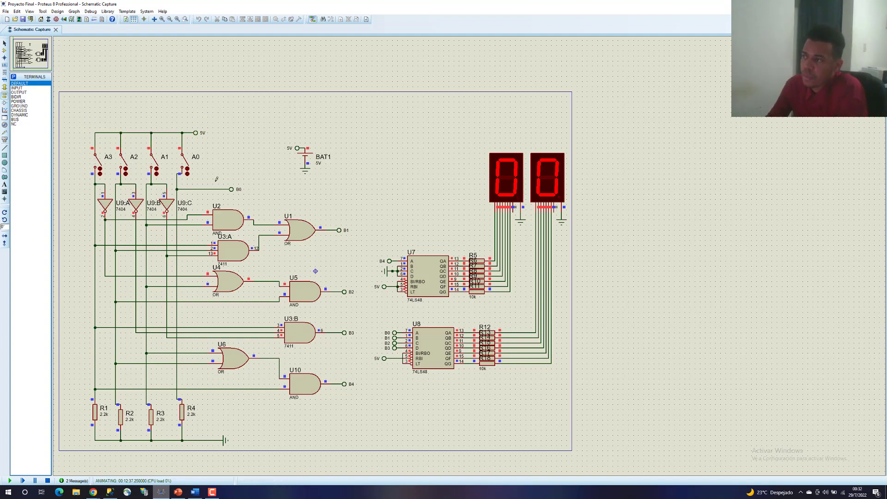
# Highlight the logic gate network, the switch bank with its 5V terminal, the gates again, and decoders U7 and U8
pyautogui.scroll(1, 220, 159)
pyautogui.scroll(-1, 374, 291)
pyautogui.scroll(-1, 374, 291)
pyautogui.scroll(2, 462, 250)
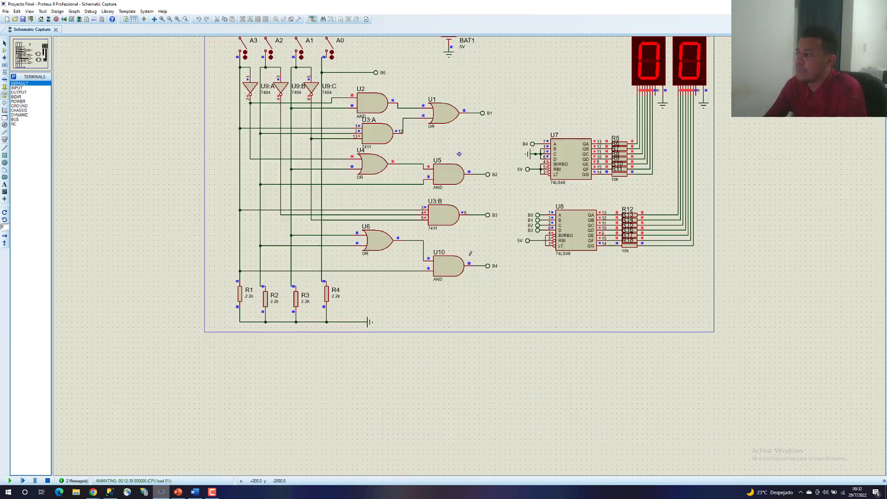
pyautogui.scroll(-1, 473, 238)
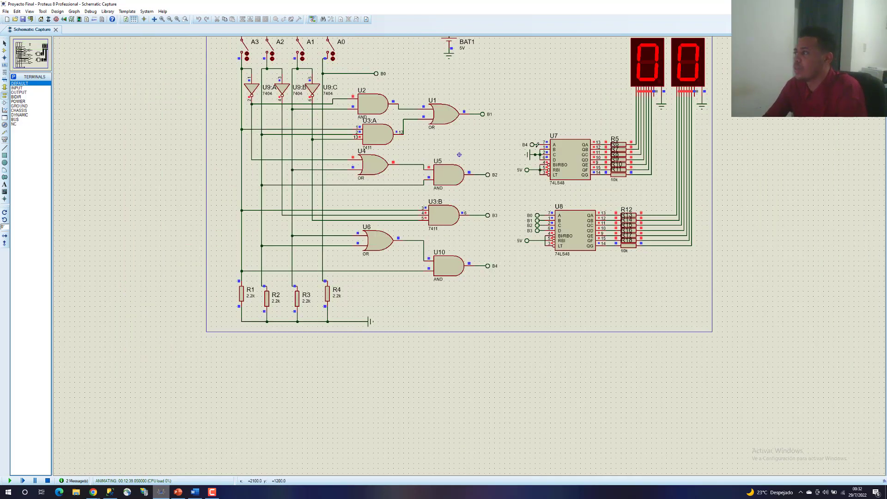
pyautogui.scroll(-1, 474, 237)
pyautogui.scroll(1, 377, 307)
pyautogui.scroll(-1, 377, 306)
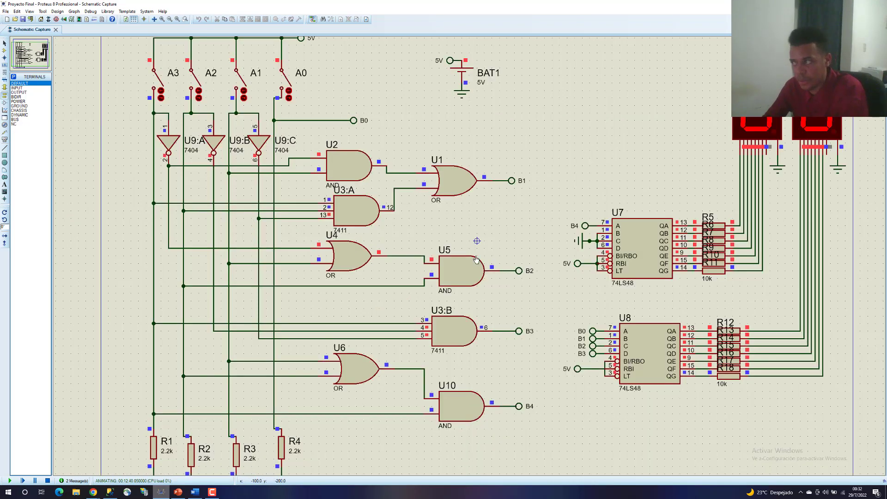
pyautogui.scroll(1, 512, 253)
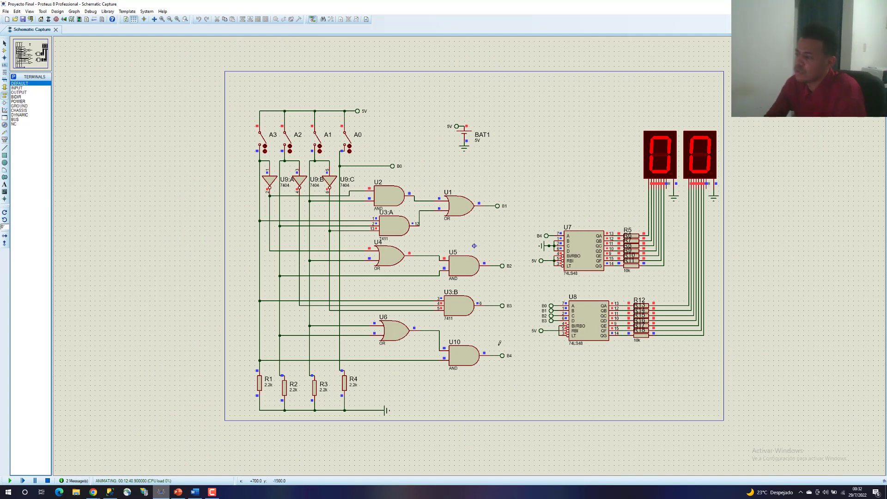
pyautogui.moveTo(516, 379); pyautogui.dragTo(245, 165)
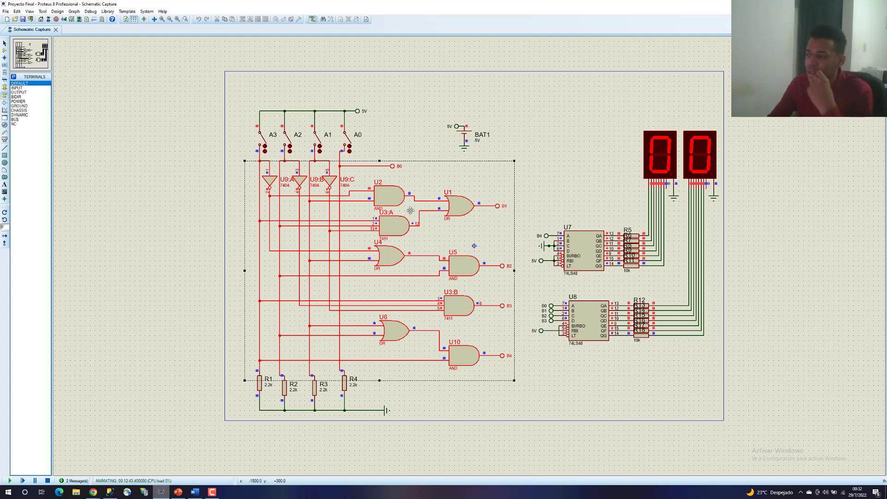
pyautogui.moveTo(394, 145); pyautogui.dragTo(251, 112)
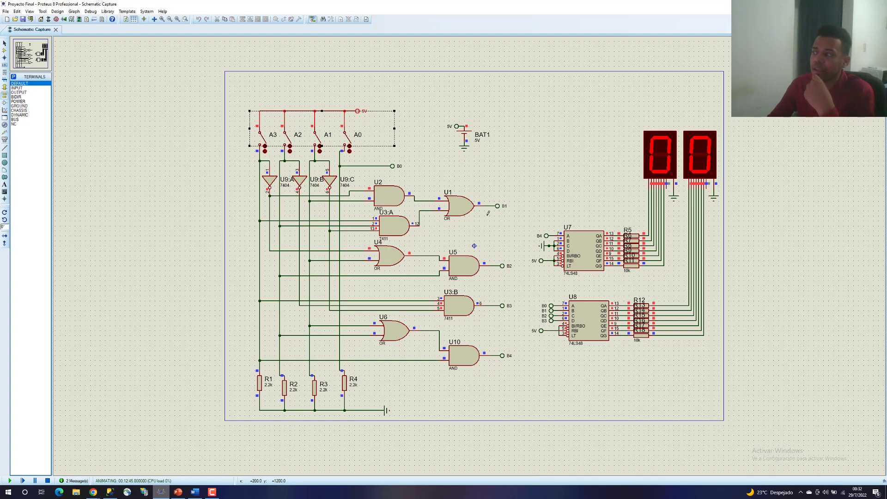
pyautogui.moveTo(523, 369); pyautogui.dragTo(256, 166)
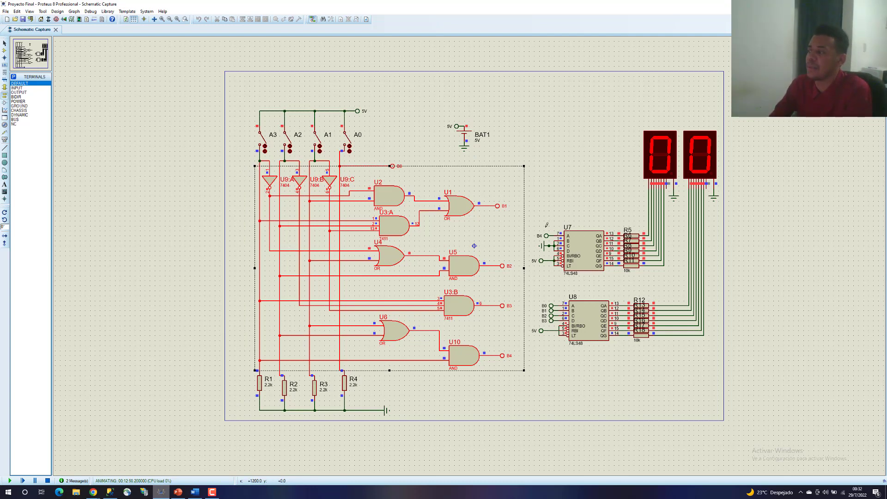
pyautogui.moveTo(539, 196); pyautogui.dragTo(633, 356)
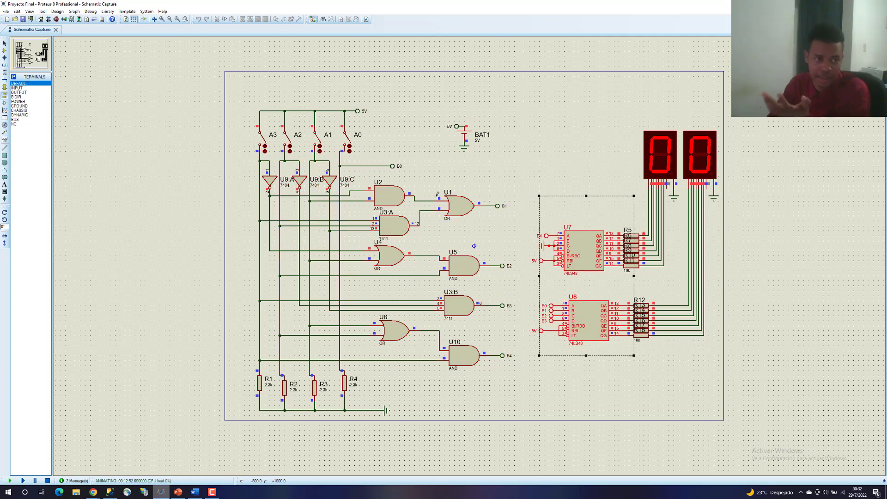
# Close switch A0 and highlight its B0 output terminal and the matching B0 input on decoder U8
pyautogui.click(348, 147)
pyautogui.scroll(2, 374, 187)
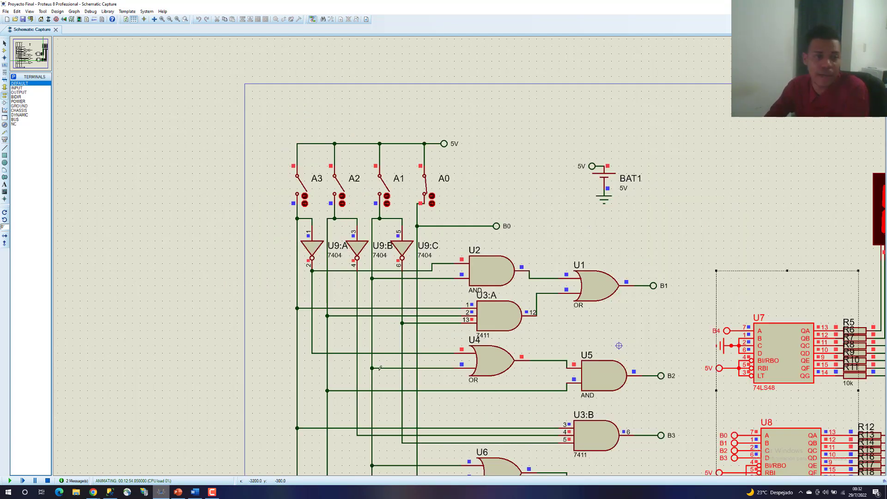
pyautogui.scroll(-1, 585, 300)
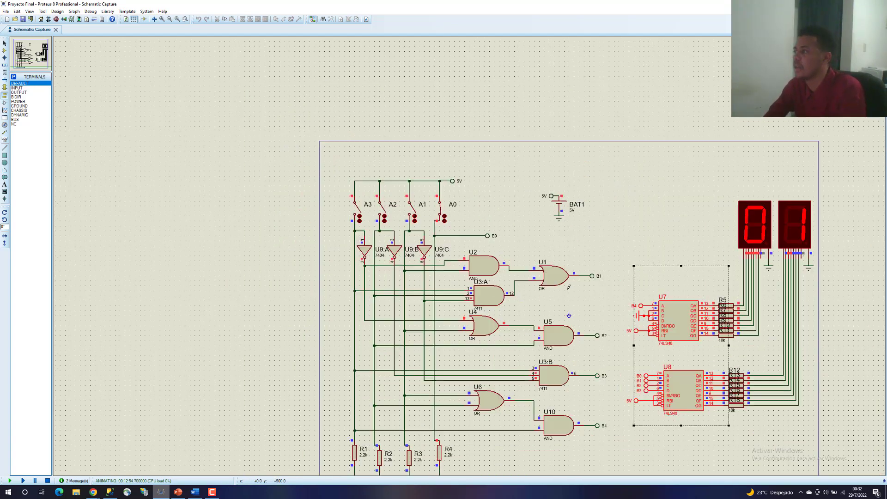
pyautogui.scroll(1, 568, 287)
pyautogui.click(370, 186)
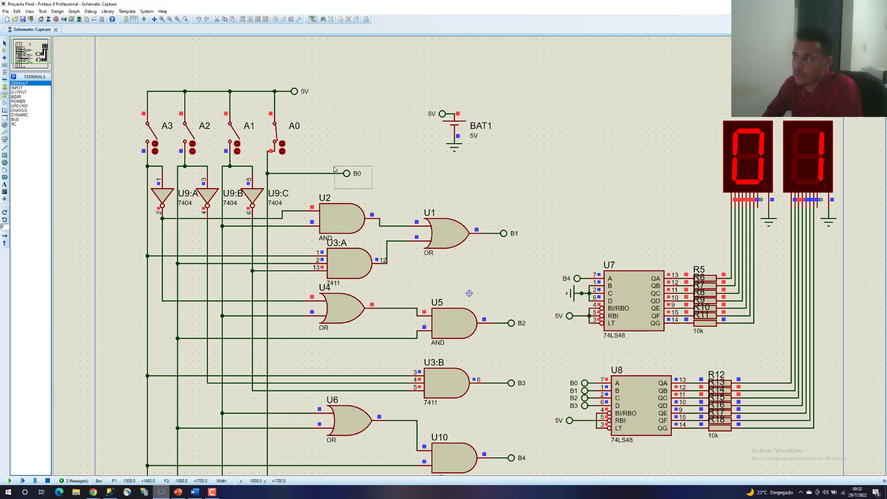
pyautogui.click(335, 169)
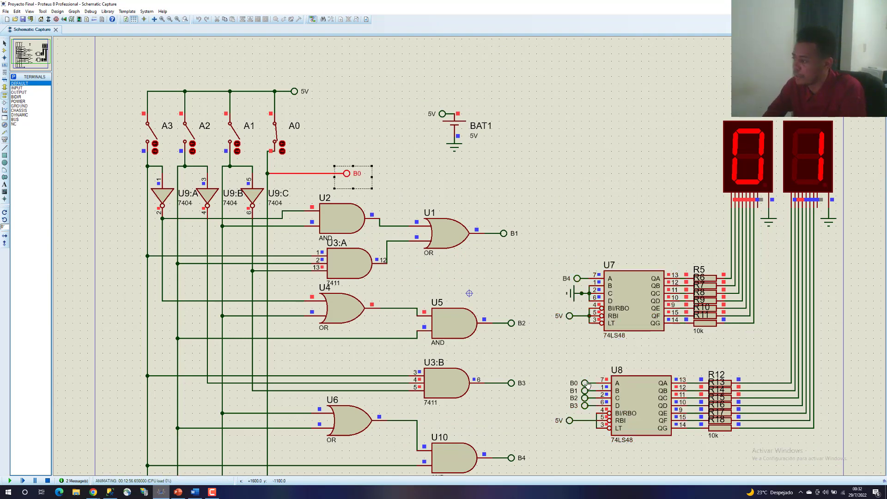
pyautogui.moveTo(567, 369); pyautogui.dragTo(615, 389)
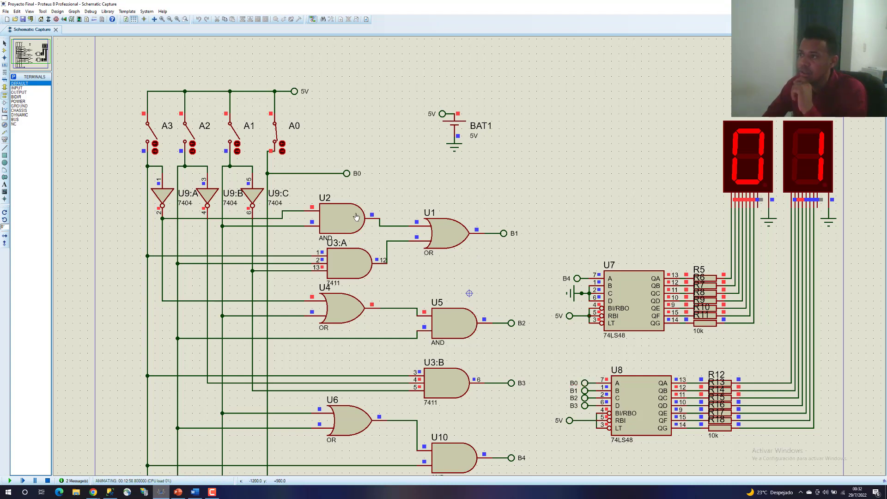
# Open switch A0 and close it again to compare both states on the displays
pyautogui.click(281, 138)
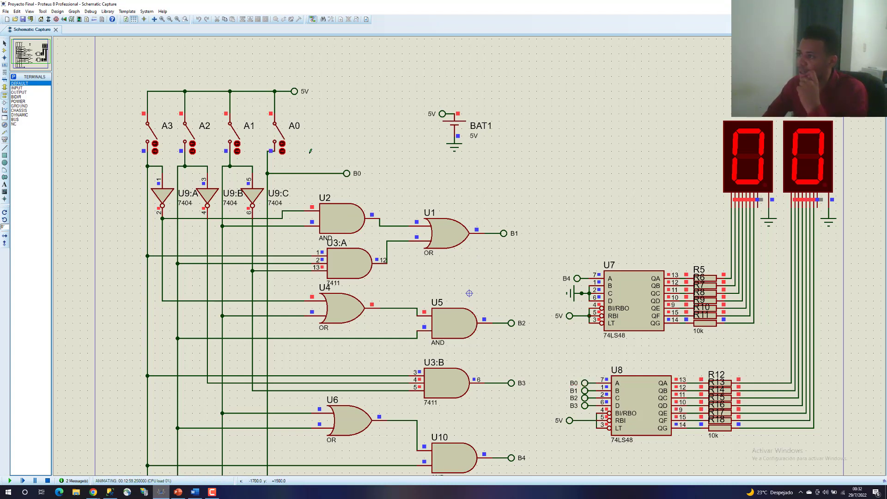
pyautogui.click(280, 137)
pyautogui.click(281, 138)
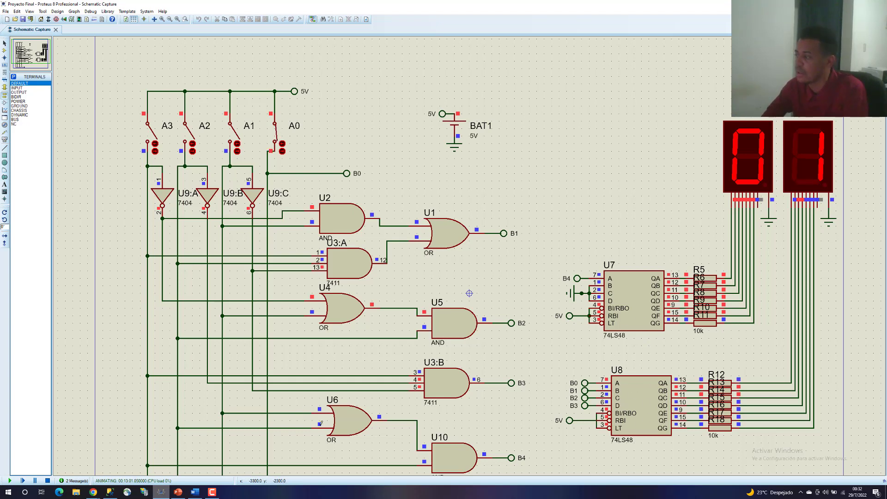
# Consult the "TABLA DE DECODIFICACION" slide in PowerPoint, return to Proteus and open switch A0
pyautogui.click(178, 493)
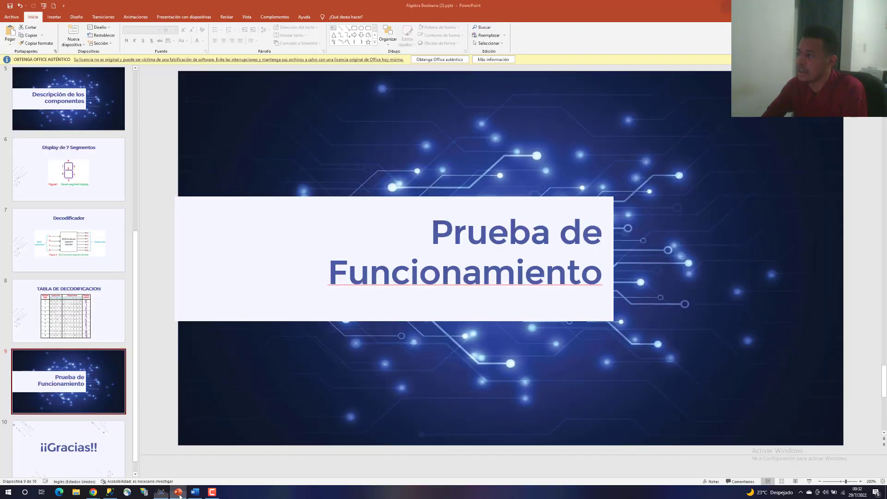
pyautogui.click(69, 310)
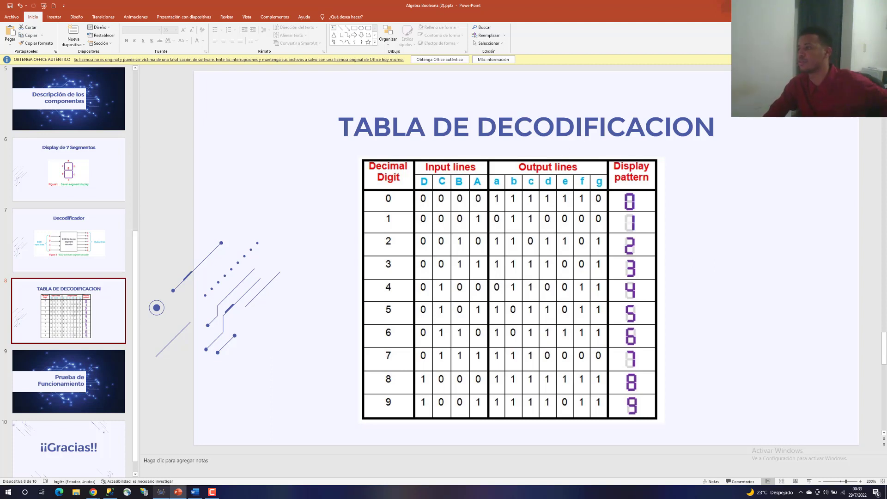
pyautogui.hotkey('alt', 'Tab')
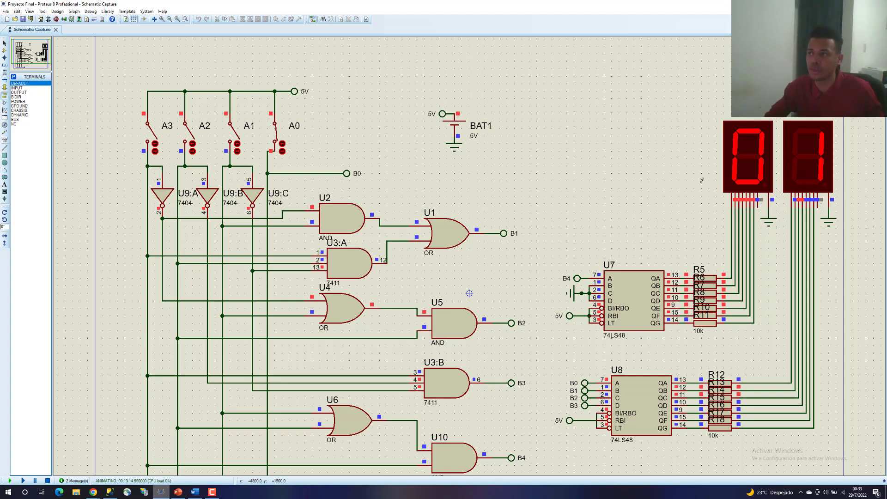
pyautogui.click(282, 145)
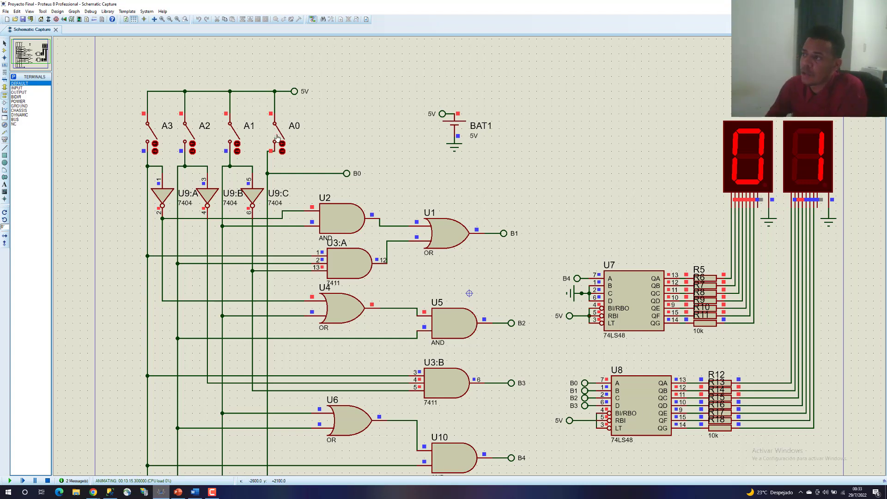
# Close switch A1 and highlight the B1 to B4 output terminals of the gate network
pyautogui.click(235, 133)
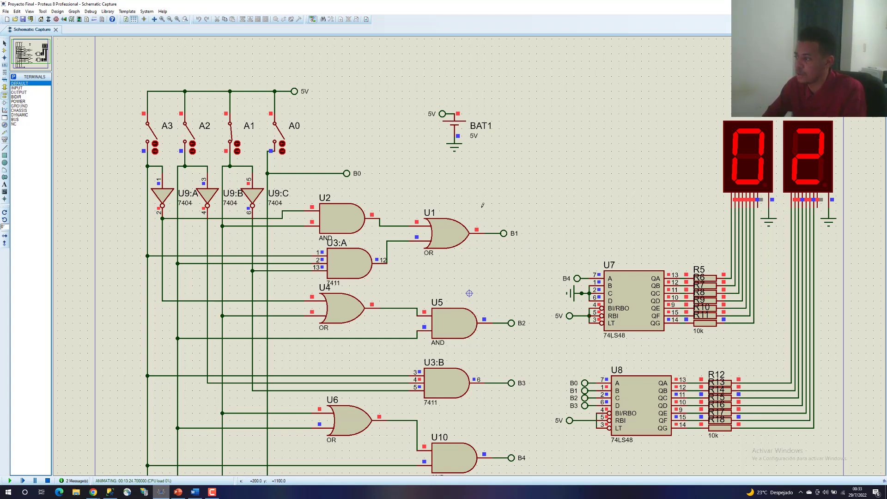
pyautogui.moveTo(482, 205); pyautogui.dragTo(538, 466)
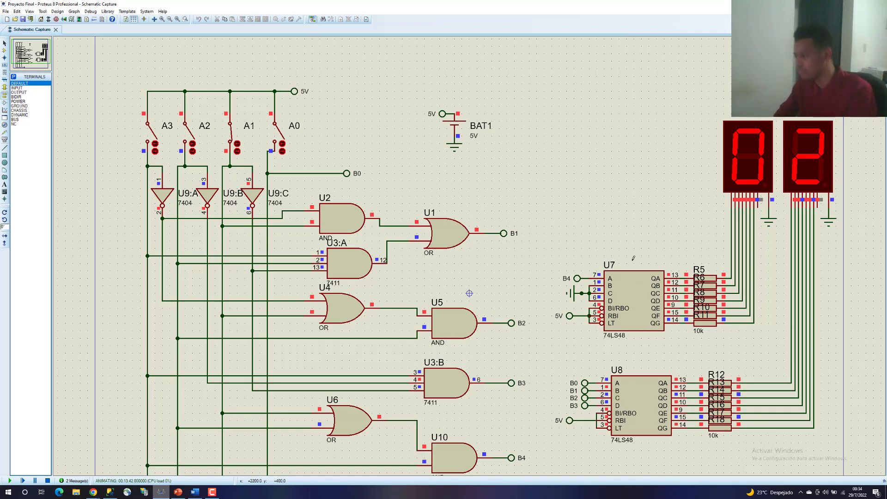
# Examine the gate network, its B0 to B4 outputs, decoders U7 and U8, and the displays
pyautogui.press('F7')
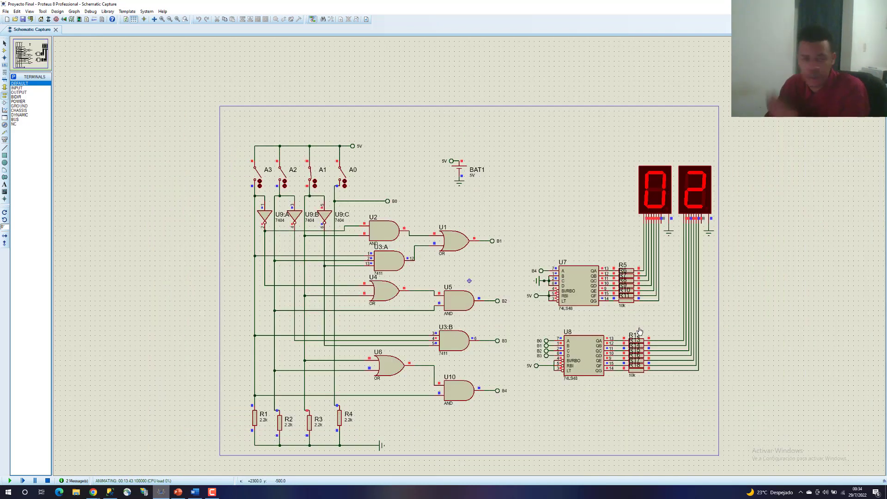
pyautogui.scroll(1, 584, 306)
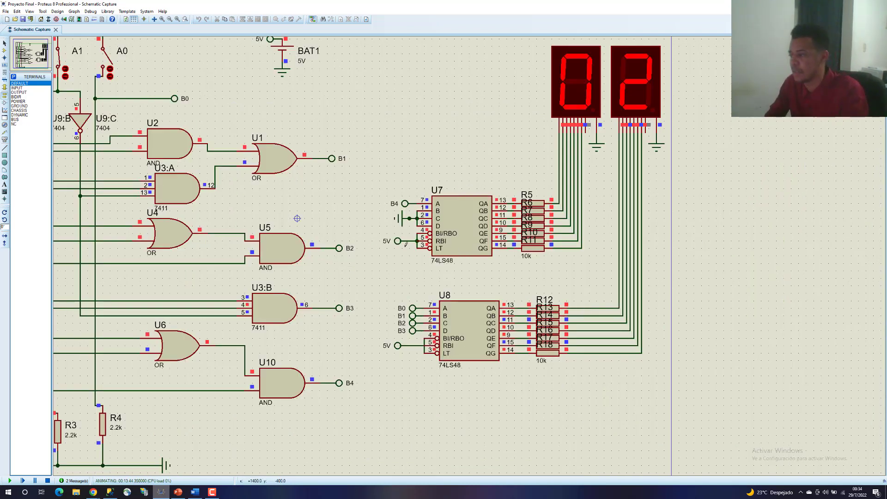
pyautogui.scroll(2, 411, 249)
pyautogui.scroll(-2, 470, 253)
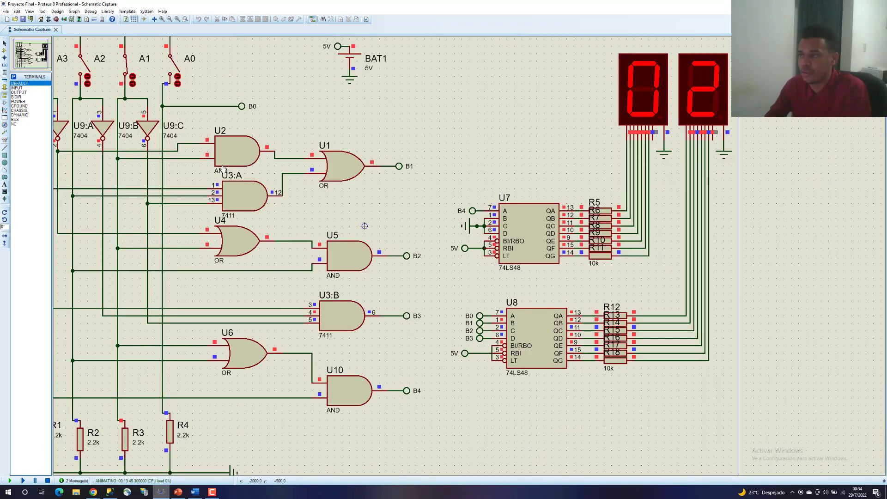
pyautogui.scroll(-1, 266, 147)
pyautogui.scroll(1, 272, 154)
pyautogui.scroll(-1, 642, 331)
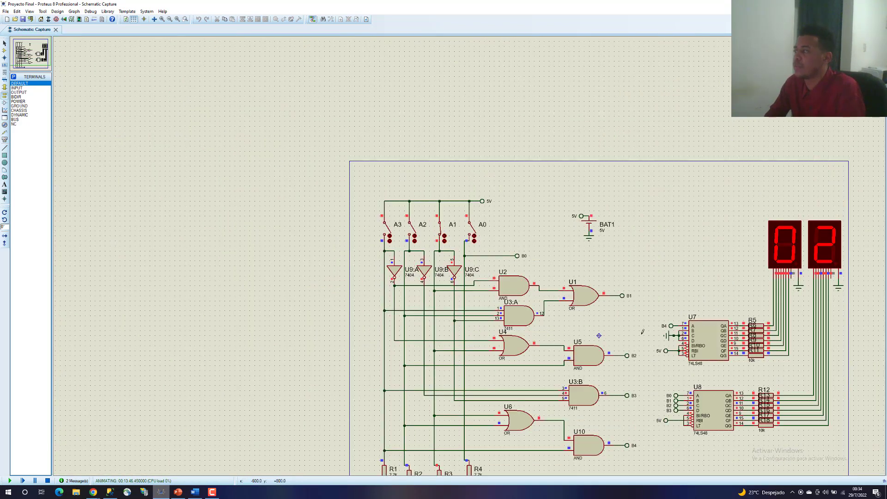
pyautogui.scroll(1, 777, 434)
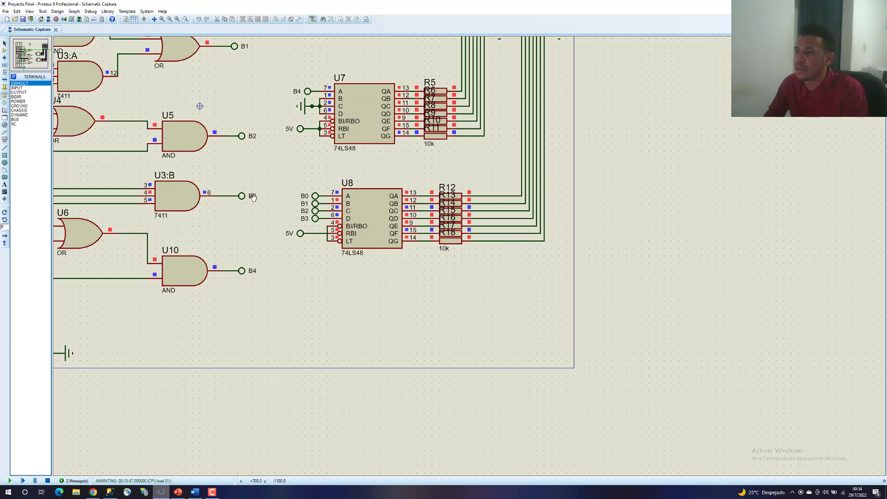
pyautogui.scroll(-1, 253, 197)
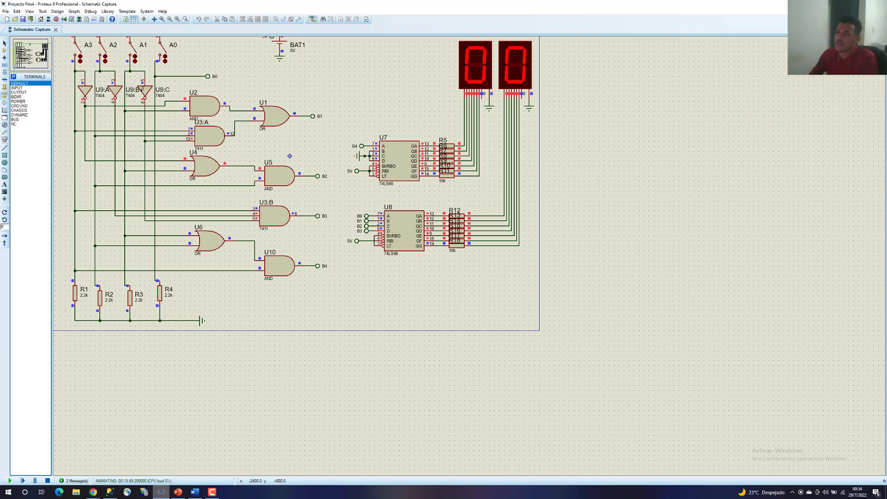
# With switch A1 open, close switch A2 and highlight gate U5 with its B2 output and the B0 terminal
pyautogui.click(102, 57)
pyautogui.moveTo(324, 195); pyautogui.dragTo(265, 161)
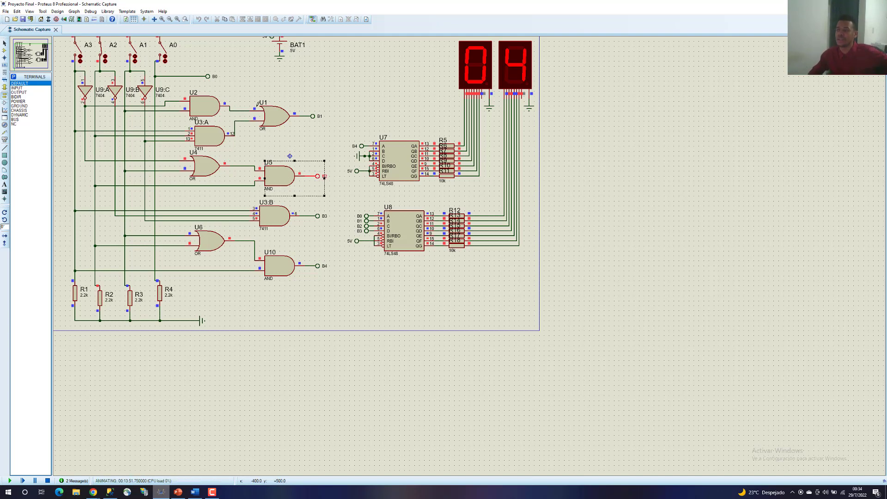
pyautogui.moveTo(229, 86); pyautogui.dragTo(209, 69)
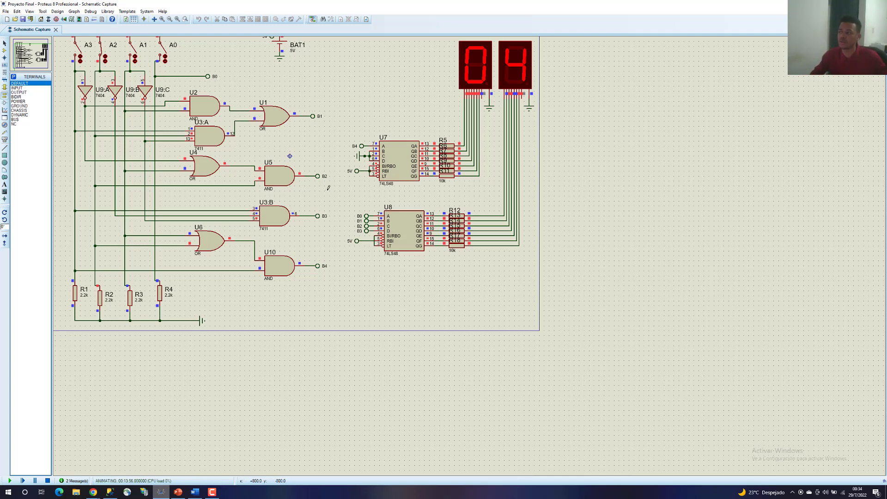
pyautogui.moveTo(329, 196); pyautogui.dragTo(305, 171)
pyautogui.scroll(1, 320, 186)
pyautogui.click(514, 240)
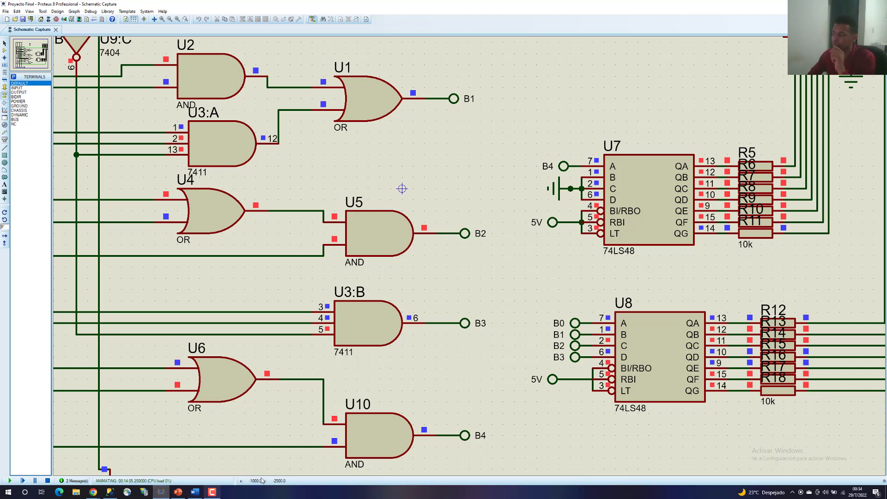
# Consult the "TABLA DE DECODIFICACION" slide in PowerPoint and return to the circuit in Proteus
pyautogui.click(178, 491)
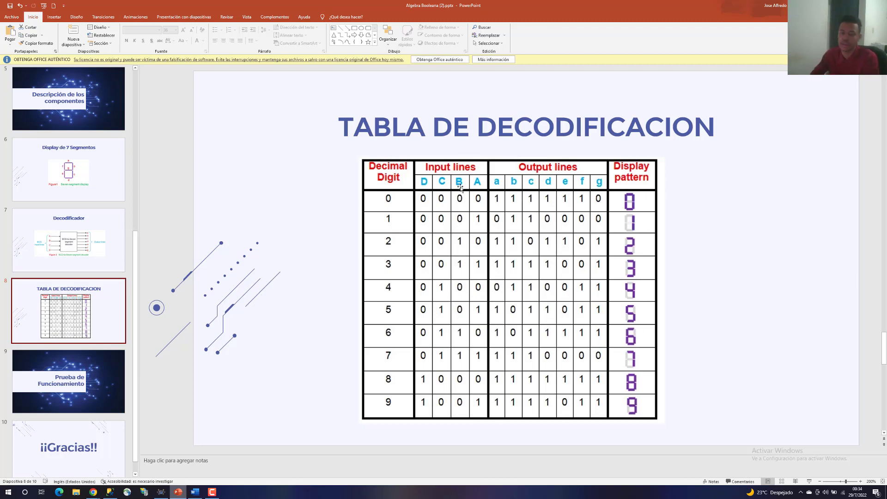
pyautogui.hotkey('alt', 'Tab')
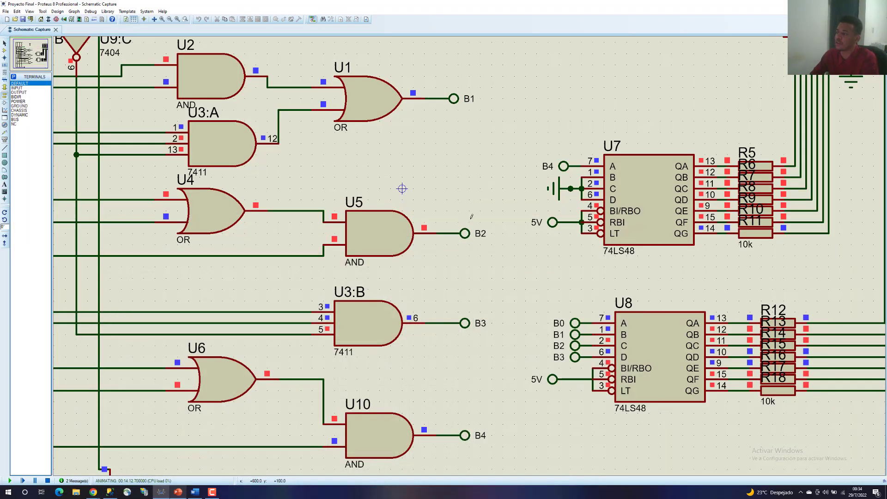
pyautogui.scroll(-2, 402, 189)
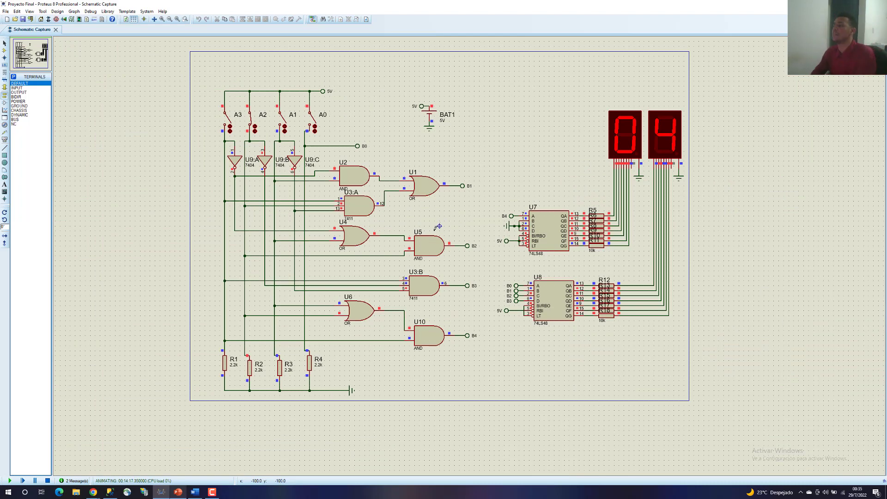
pyautogui.scroll(1, 438, 226)
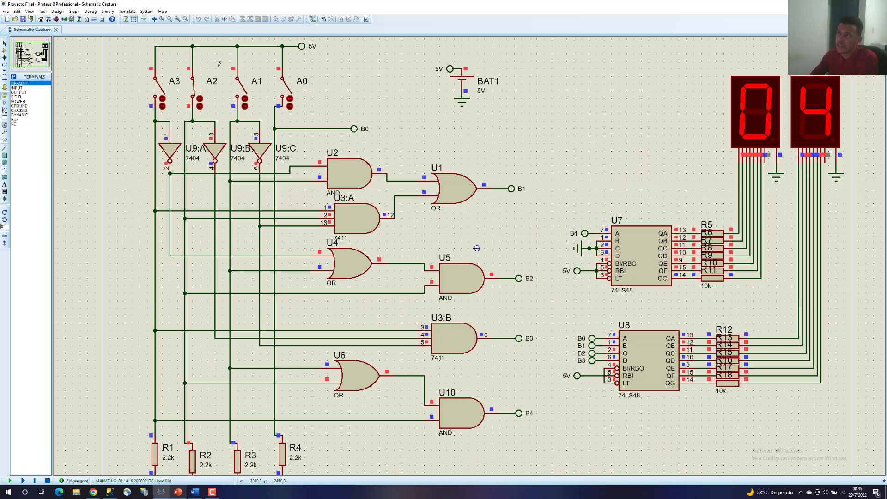
# Close switches A1 and A0 with A2 closed and A3 open to test input 0111
pyautogui.click(193, 90)
pyautogui.click(192, 90)
pyautogui.click(241, 90)
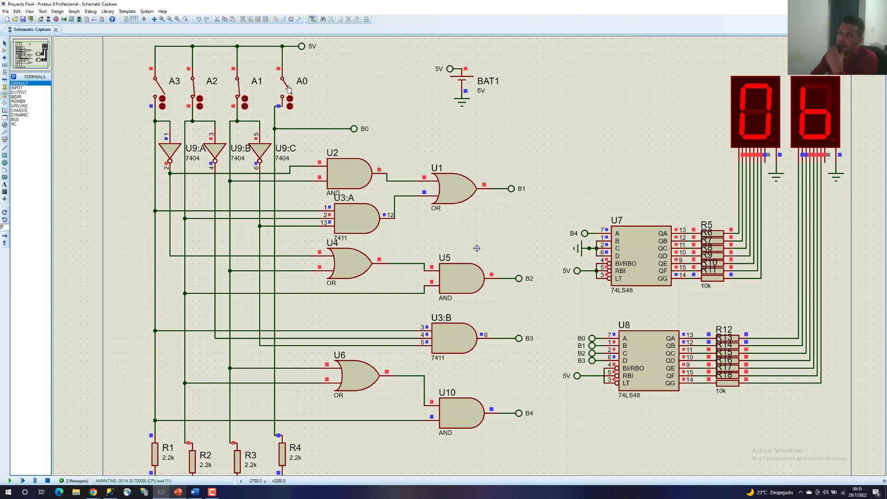
pyautogui.click(288, 91)
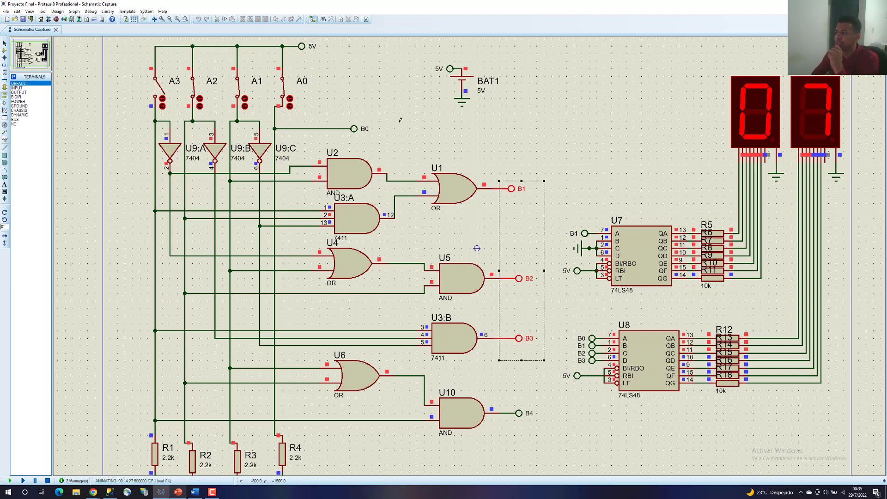
# Highlight the B0 to B3 output terminals with their gates, and single out B0 and B2
pyautogui.moveTo(342, 113); pyautogui.dragTo(544, 345)
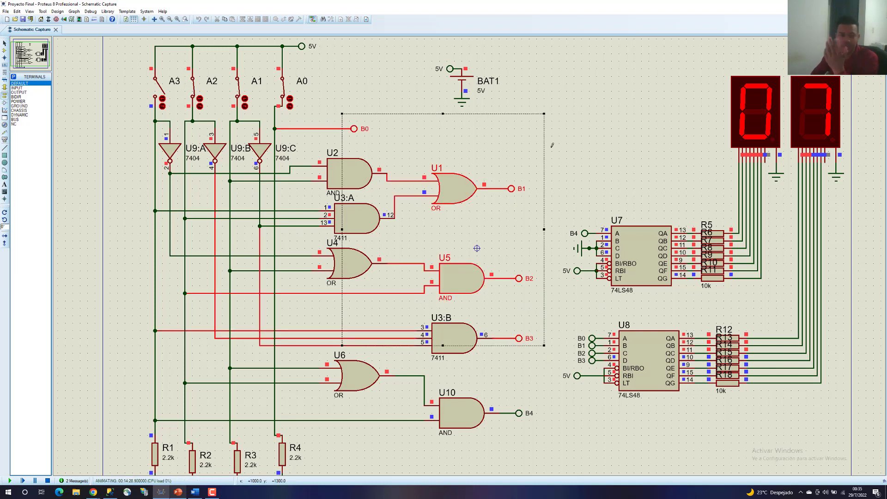
pyautogui.moveTo(379, 135); pyautogui.dragTo(359, 131)
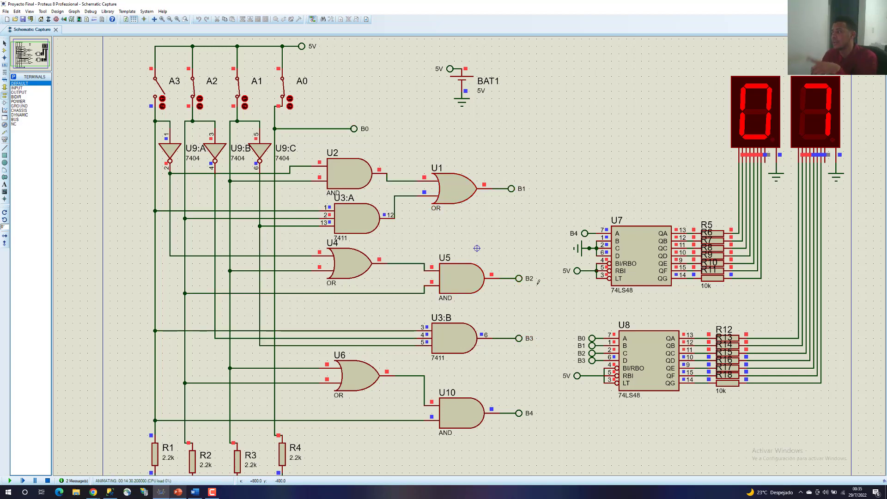
pyautogui.moveTo(536, 285); pyautogui.dragTo(525, 279)
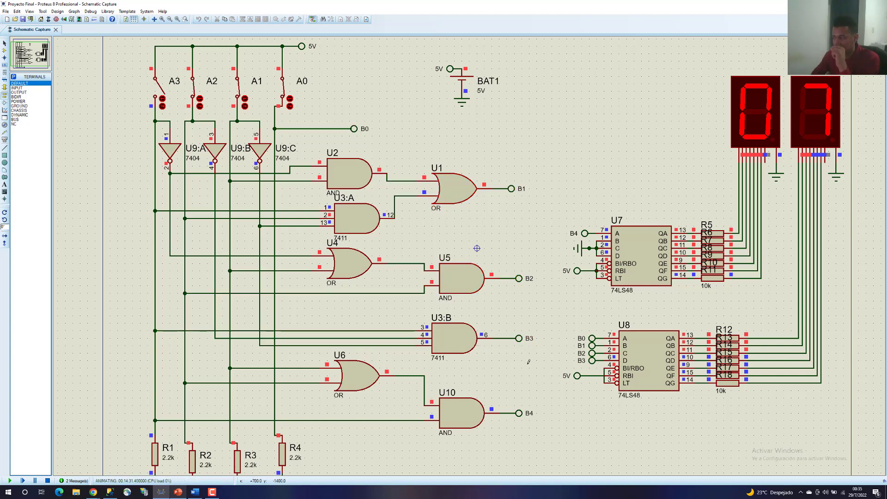
pyautogui.moveTo(432, 376); pyautogui.dragTo(469, 391)
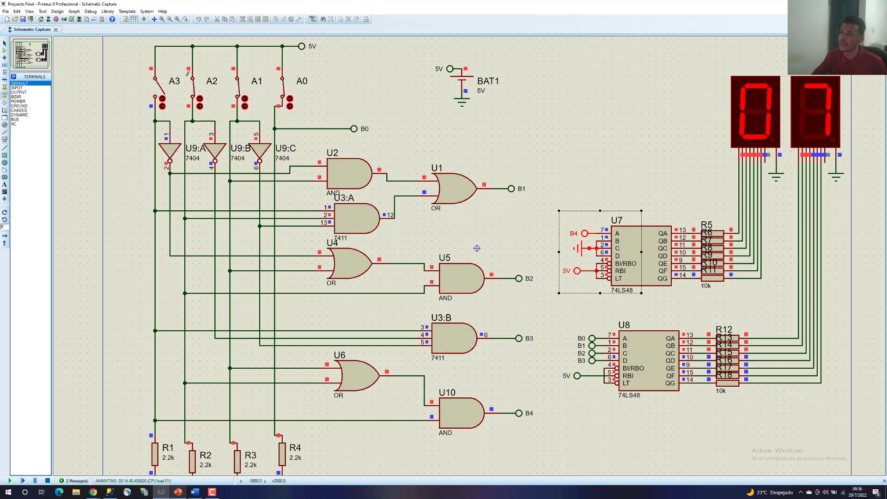
# Close switch A3, open A2, toggle A1 and open A0 to set input 1010
pyautogui.click(163, 94)
pyautogui.click(200, 95)
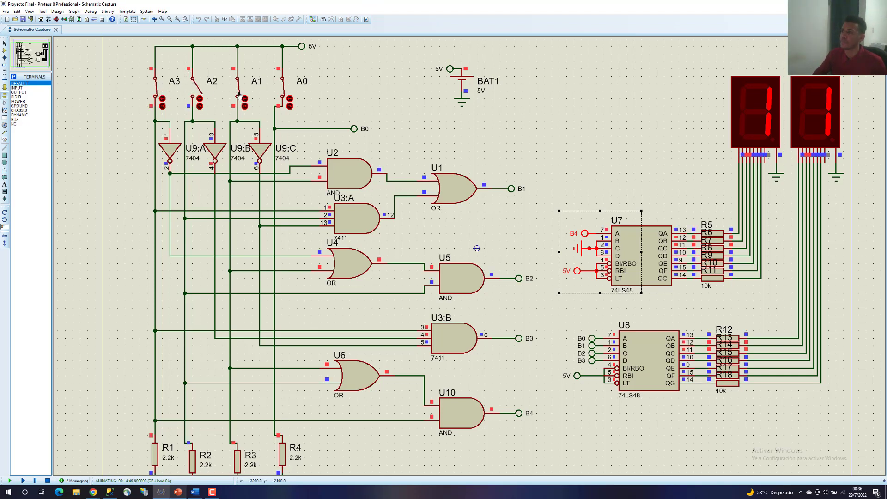
pyautogui.click(245, 99)
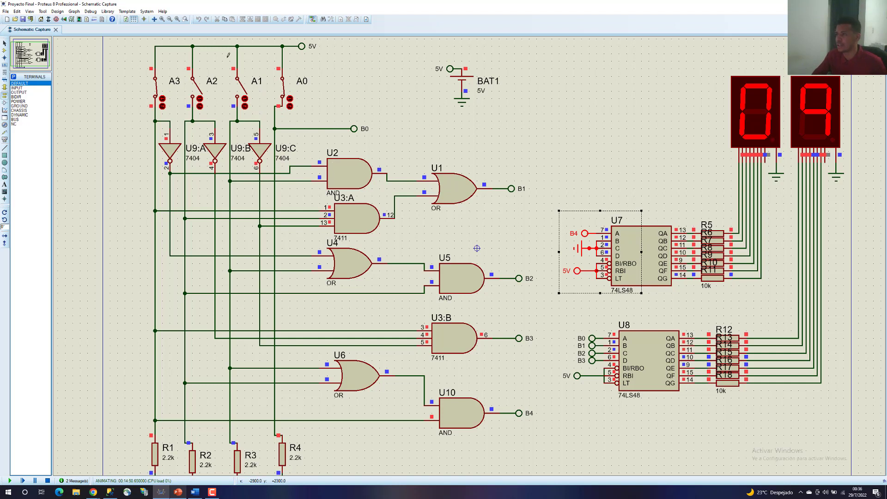
pyautogui.click(236, 91)
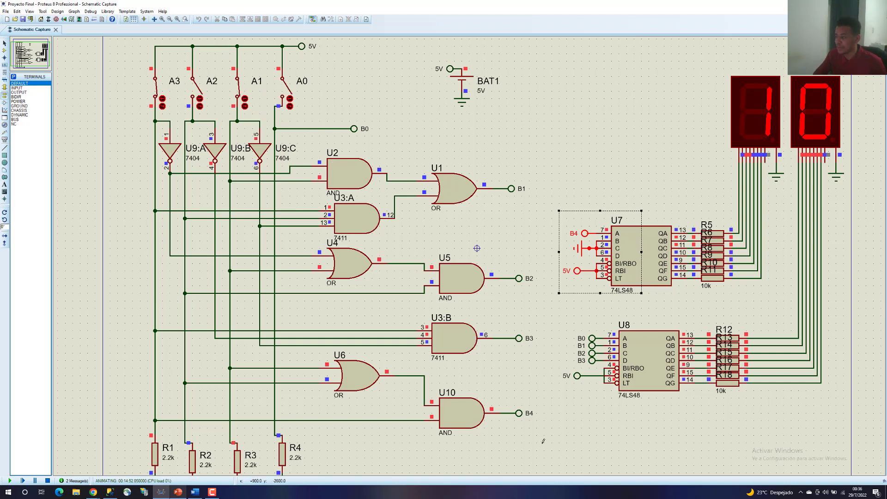
# Highlight output B4, the matching B4 input on decoder U7, and the B0 to B3 inputs on U8
pyautogui.moveTo(551, 434); pyautogui.dragTo(470, 384)
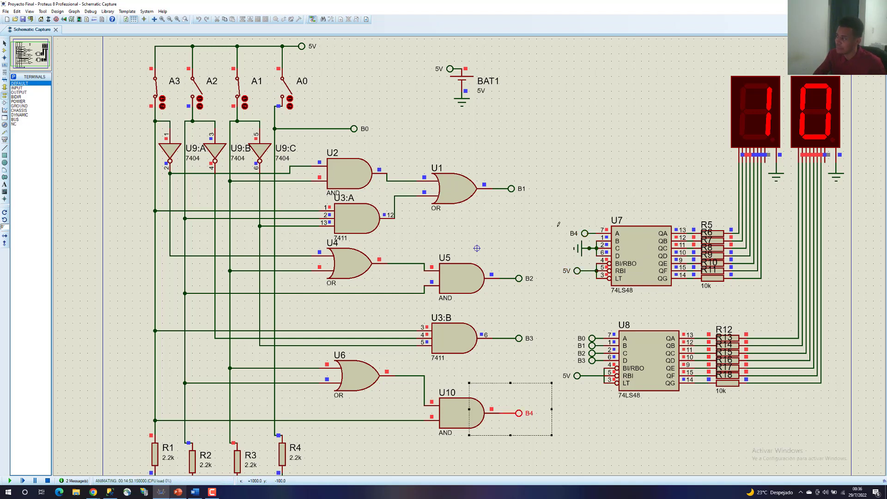
pyautogui.moveTo(551, 217); pyautogui.dragTo(612, 233)
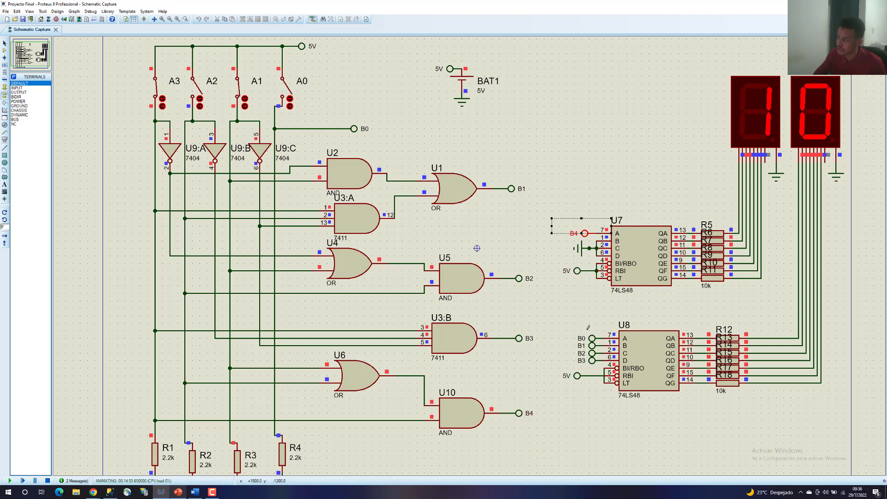
pyautogui.moveTo(574, 323); pyautogui.dragTo(656, 382)
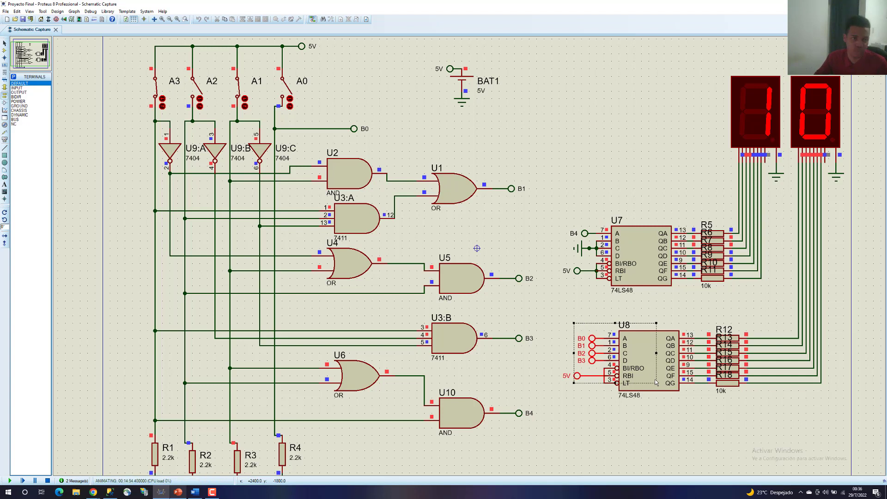
pyautogui.click(610, 309)
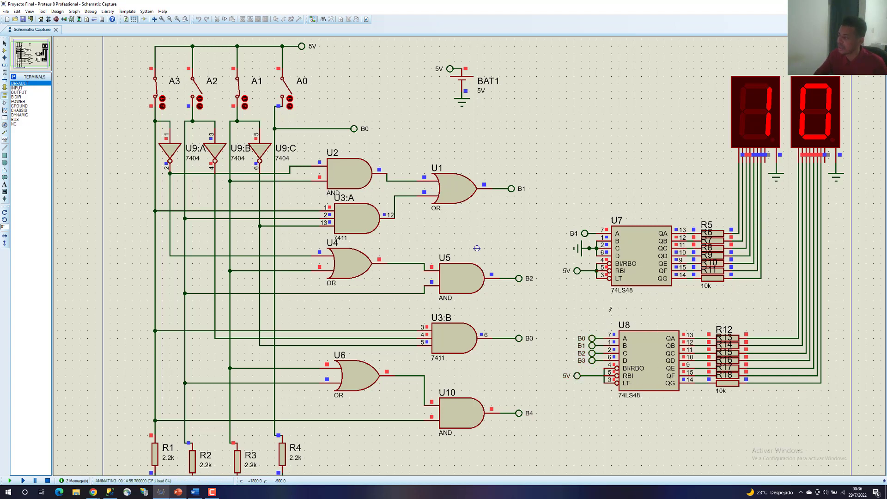
pyautogui.moveTo(573, 323); pyautogui.dragTo(627, 361)
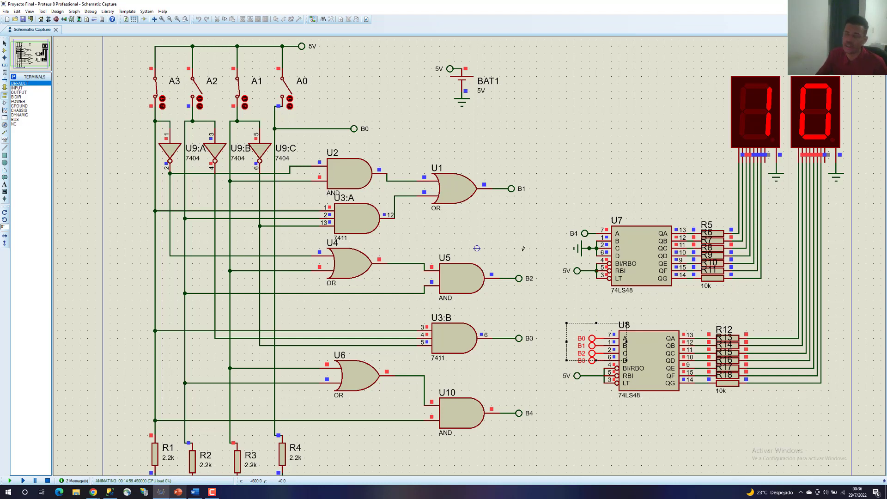
pyautogui.click(380, 134)
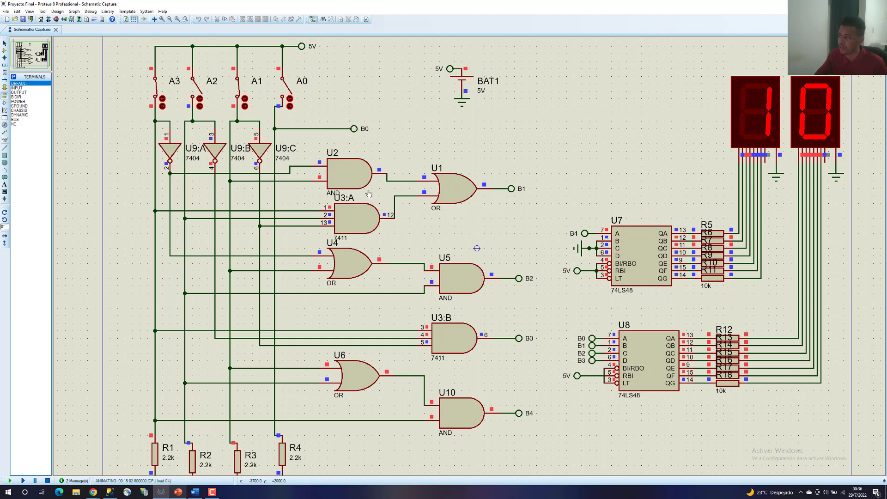
# Highlight output B2, close switch A2 and open switch A3 to compare the combinations on the displays
pyautogui.moveTo(555, 299); pyautogui.dragTo(510, 263)
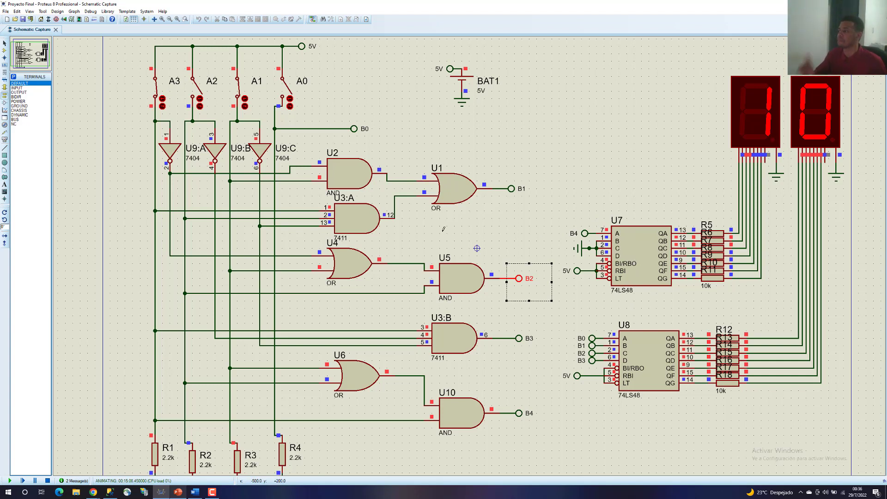
pyautogui.click(193, 98)
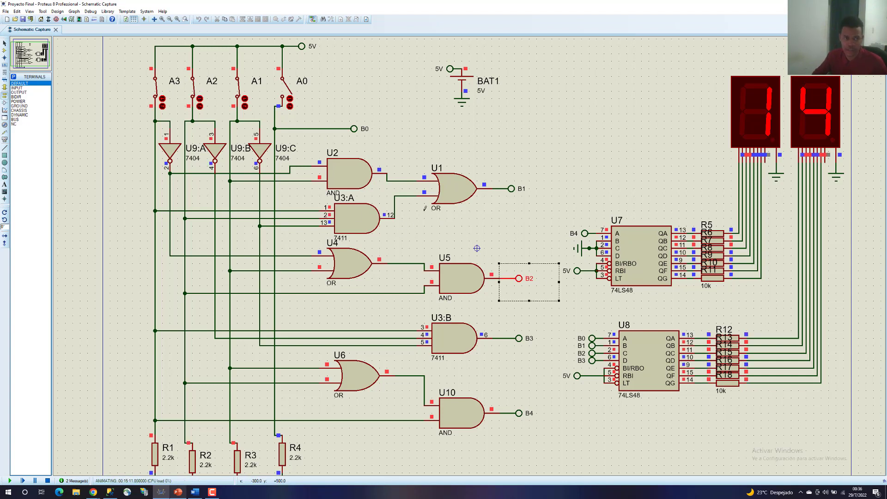
pyautogui.click(158, 91)
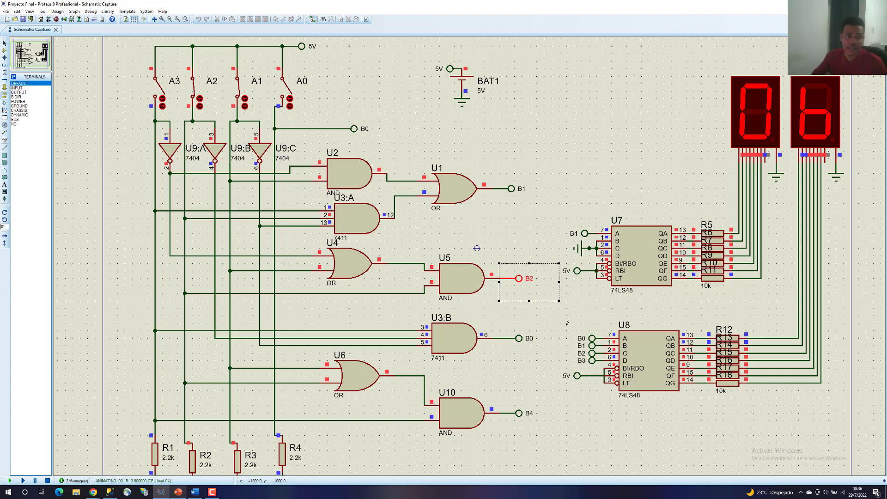
# Highlight decoder U8 with its input terminals and clear the selection
pyautogui.moveTo(567, 323); pyautogui.dragTo(723, 435)
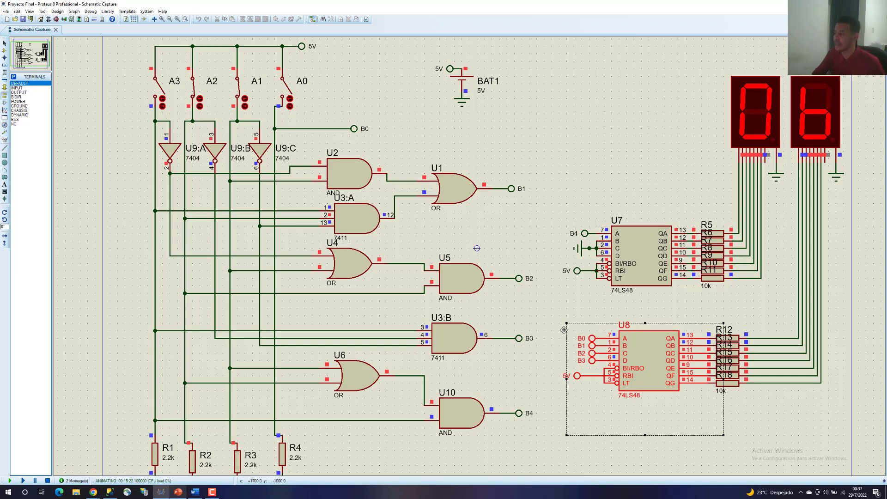
pyautogui.click(552, 366)
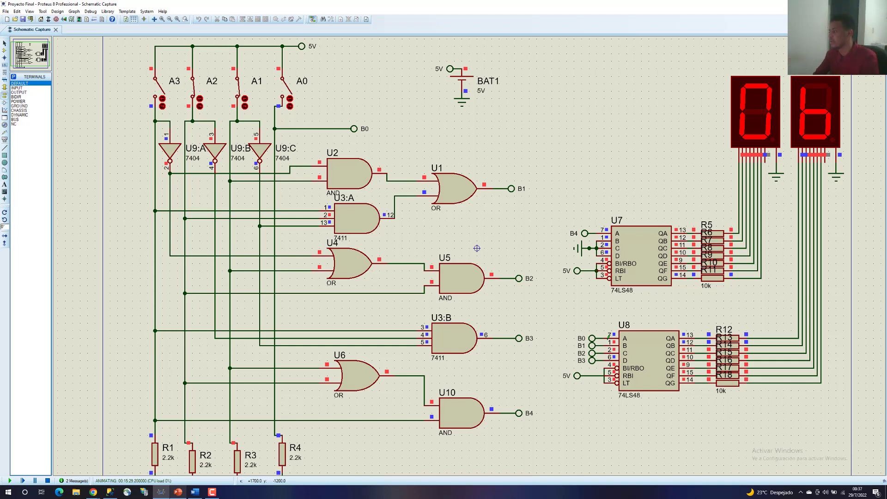
# Open switches A2 and A1 and close A3 to set input 1000, and highlight the logic gate network
pyautogui.click(196, 87)
pyautogui.click(160, 89)
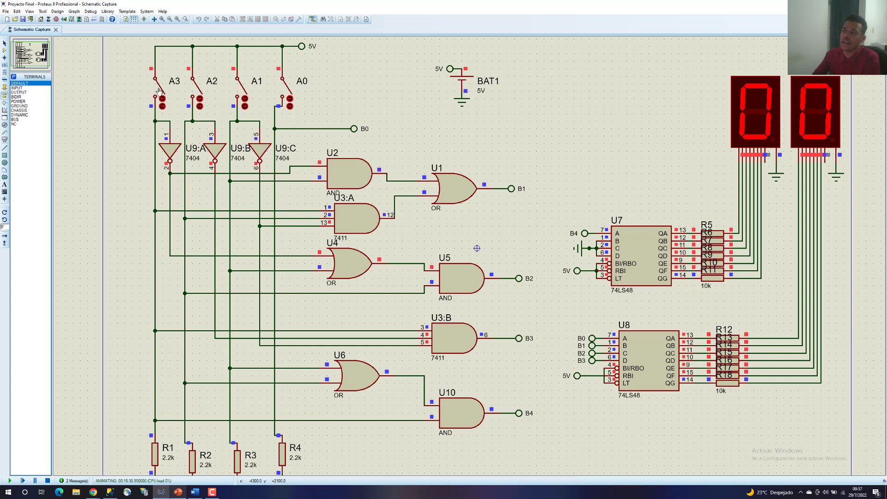
pyautogui.moveTo(558, 450); pyautogui.dragTo(116, 136)
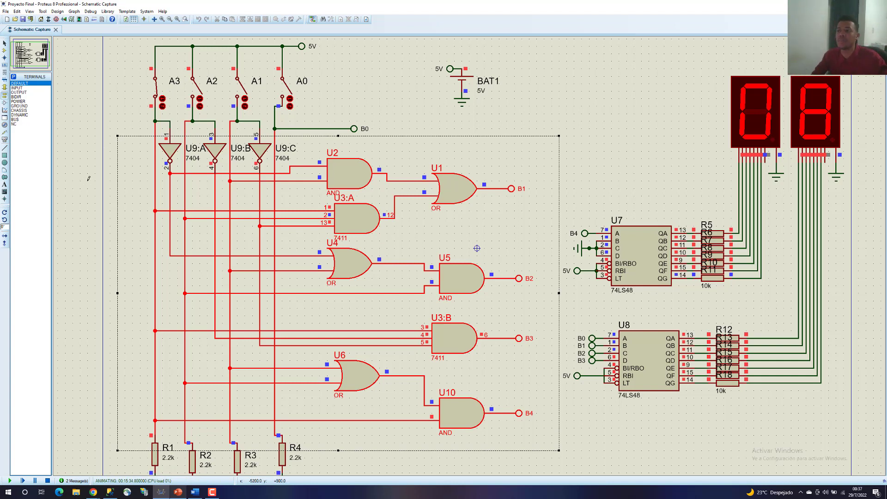
pyautogui.click(103, 152)
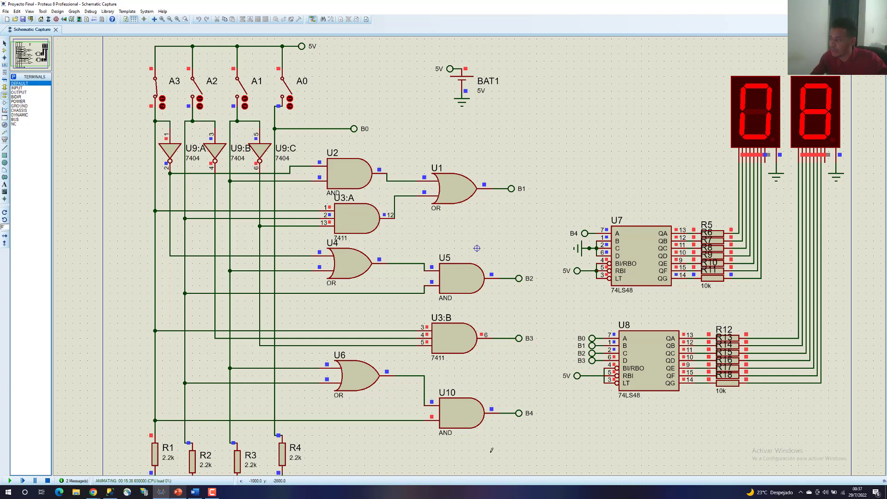
# Highlight output B4, close switch A1 to set input 1010, and clear the selection
pyautogui.moveTo(567, 450); pyautogui.dragTo(431, 376)
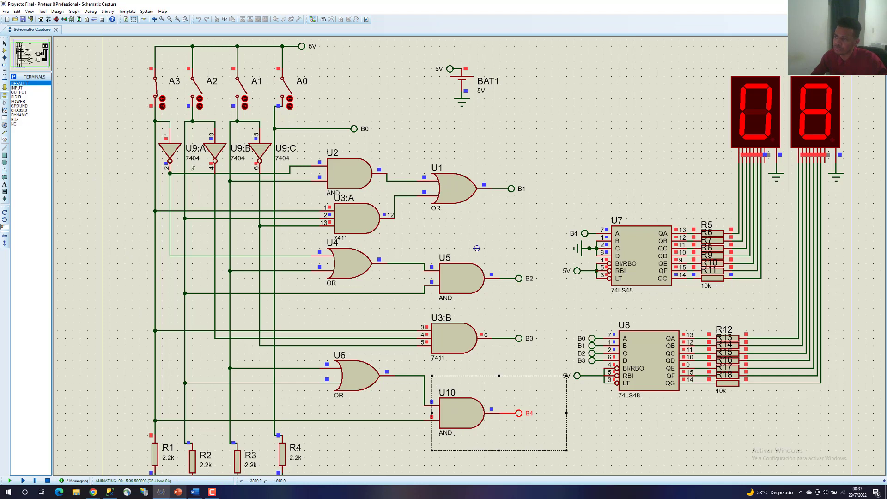
pyautogui.click(244, 95)
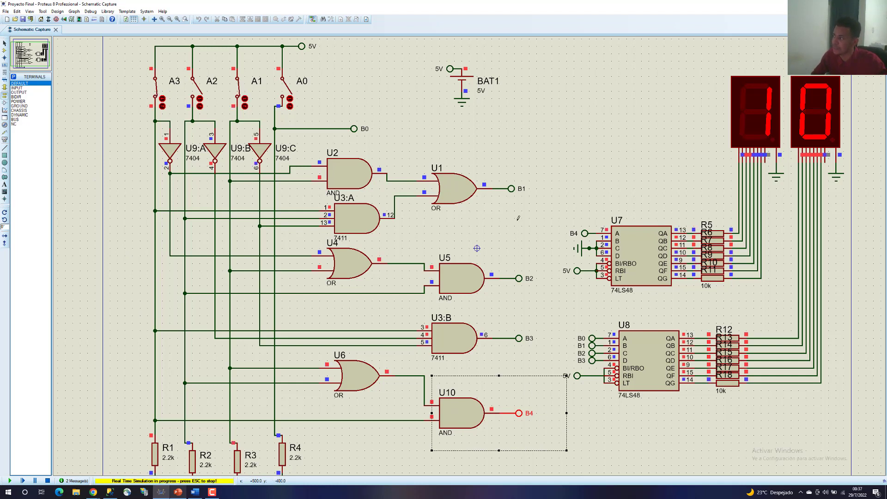
pyautogui.click(480, 176)
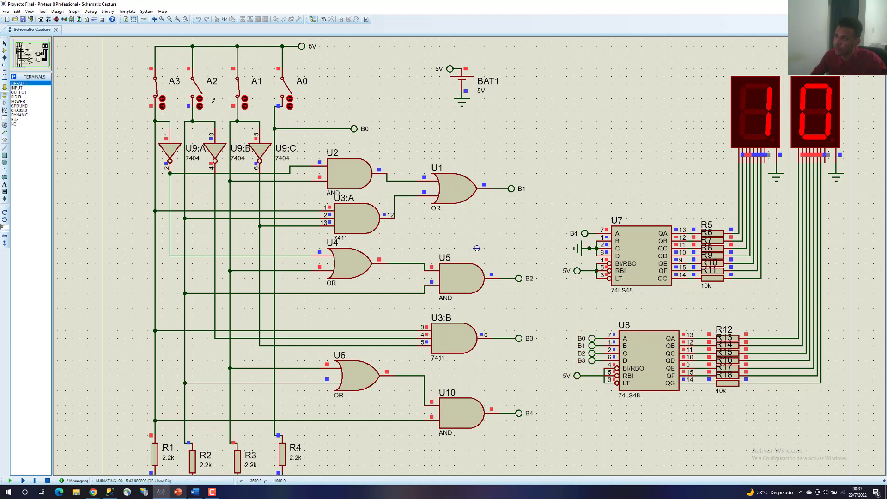
# Close switch A0, highlight output B0, and close A2 to set input 1111
pyautogui.click(286, 89)
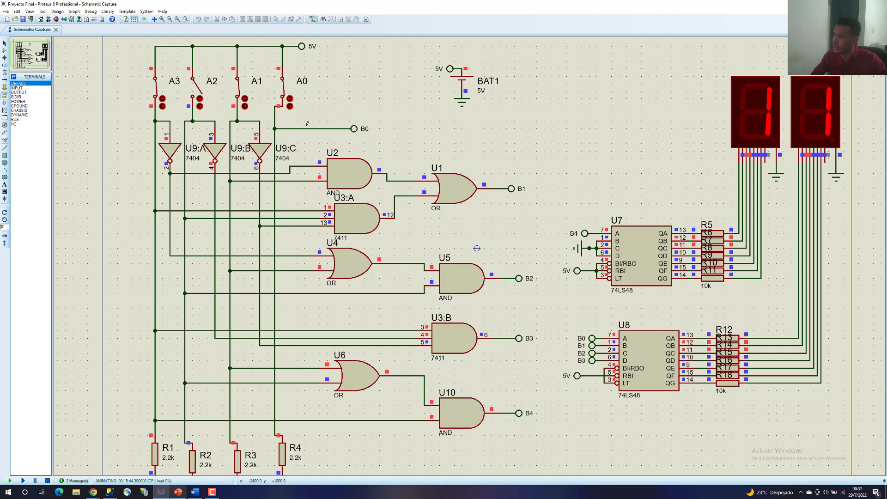
pyautogui.moveTo(394, 151); pyautogui.dragTo(327, 114)
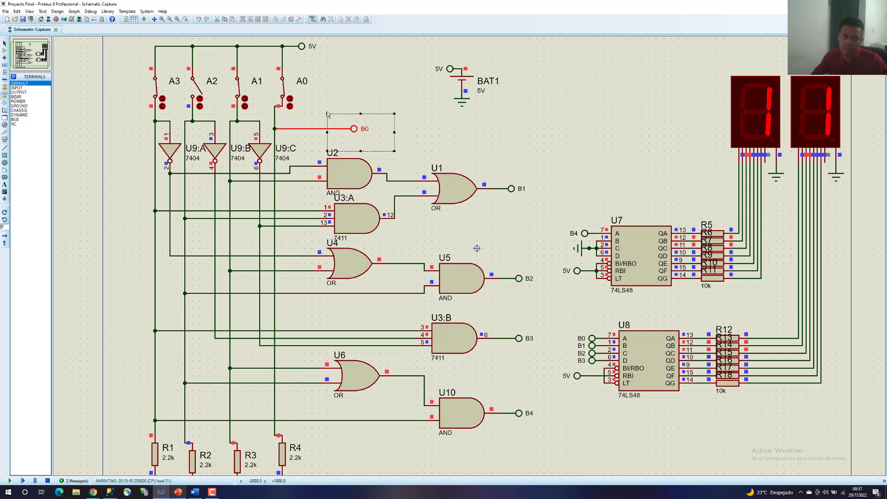
pyautogui.click(200, 95)
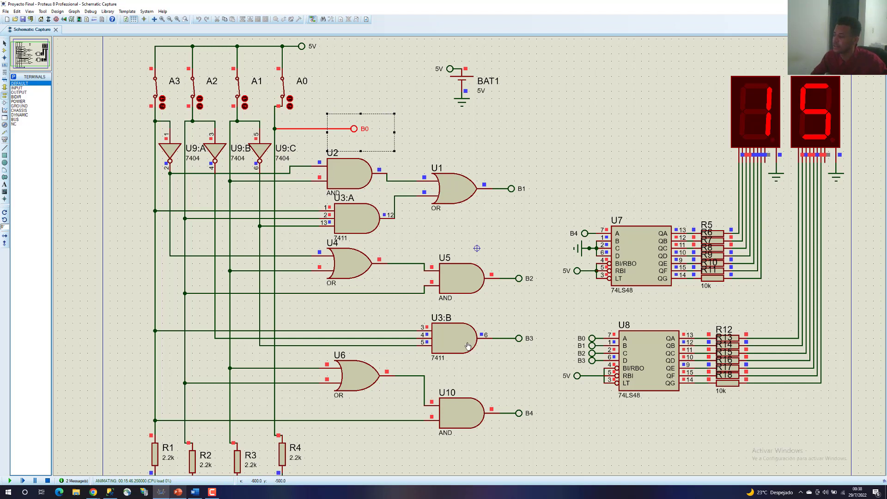
# Highlight output B4 at gate U10 and decoder U7 with its input terminals, clearing the selection
pyautogui.moveTo(551, 442); pyautogui.dragTo(394, 361)
pyautogui.click(582, 419)
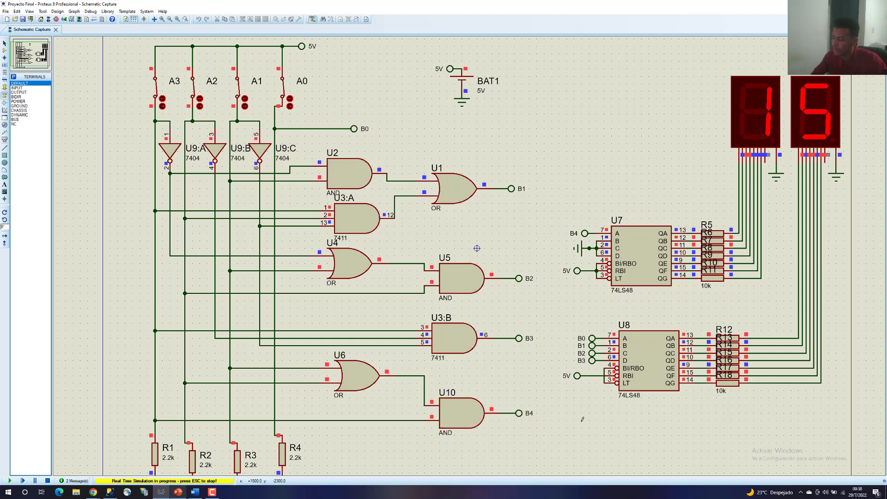
pyautogui.moveTo(581, 450); pyautogui.dragTo(461, 383)
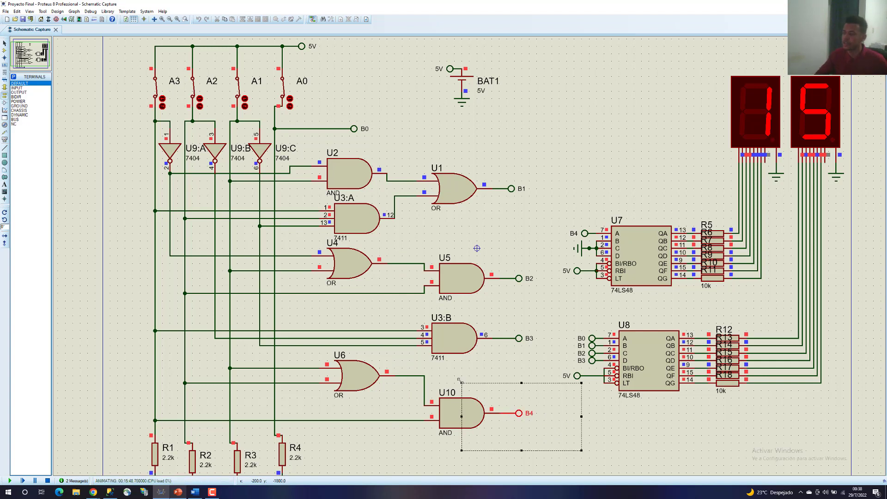
pyautogui.moveTo(573, 435); pyautogui.dragTo(492, 393)
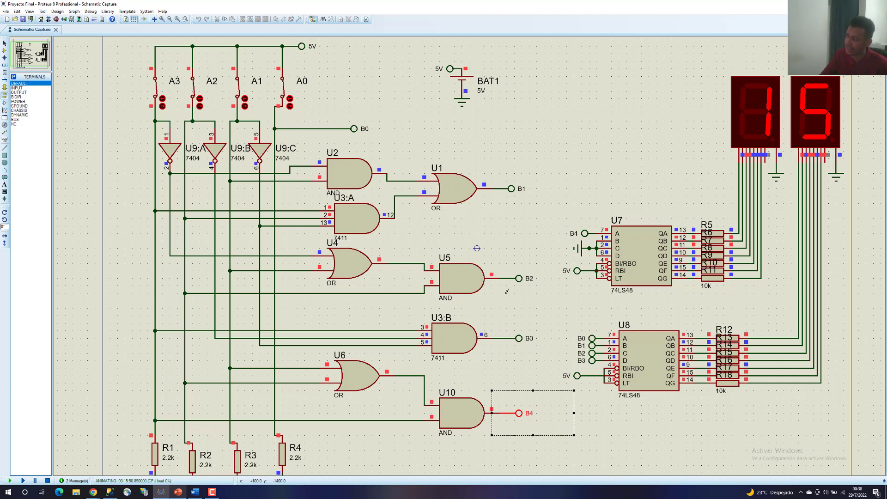
pyautogui.moveTo(566, 203); pyautogui.dragTo(679, 308)
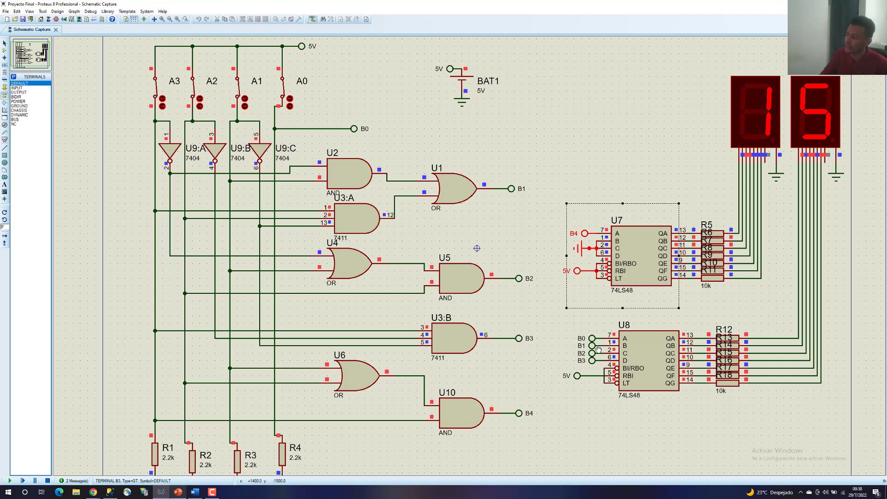
pyautogui.click(561, 321)
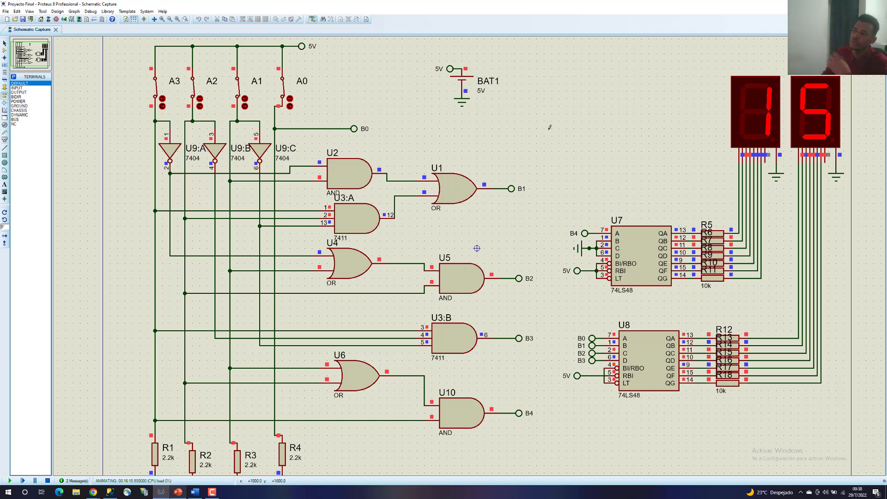
# Highlight the four input switches, the upper logic gates leading to output B1, and output B0
pyautogui.moveTo(327, 114); pyautogui.dragTo(123, 100)
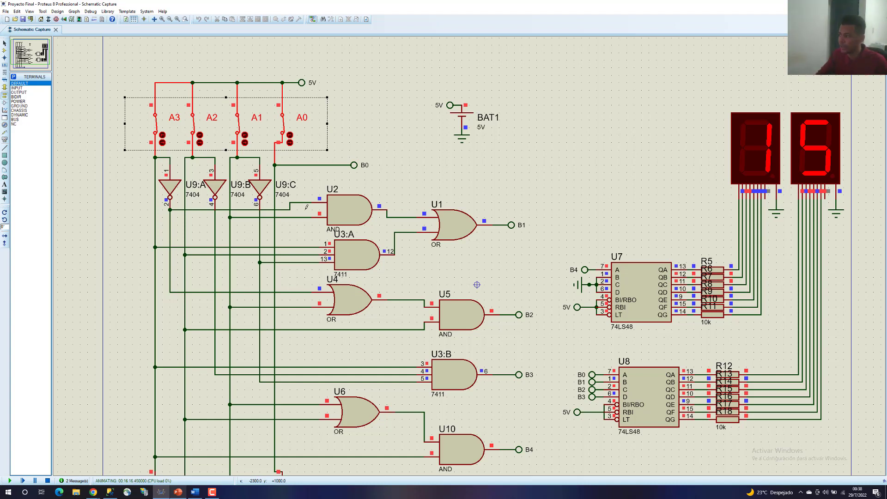
pyautogui.moveTo(521, 277); pyautogui.dragTo(259, 187)
pyautogui.click(538, 223)
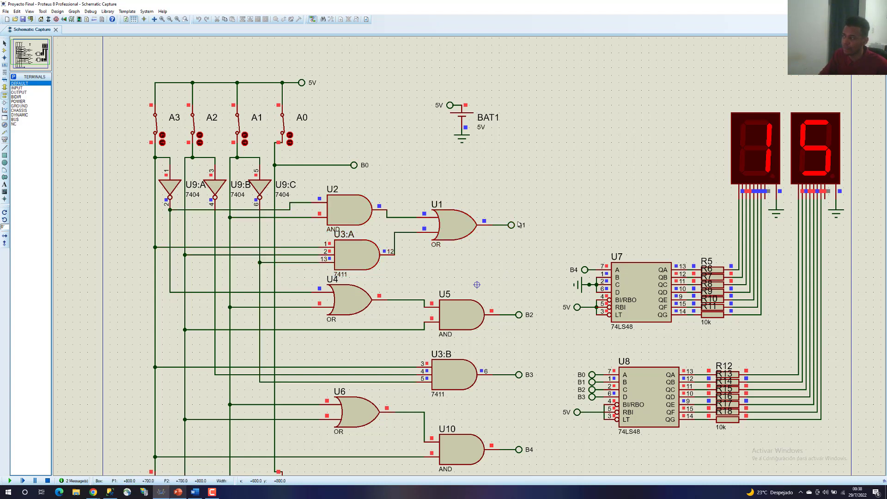
pyautogui.click(354, 166)
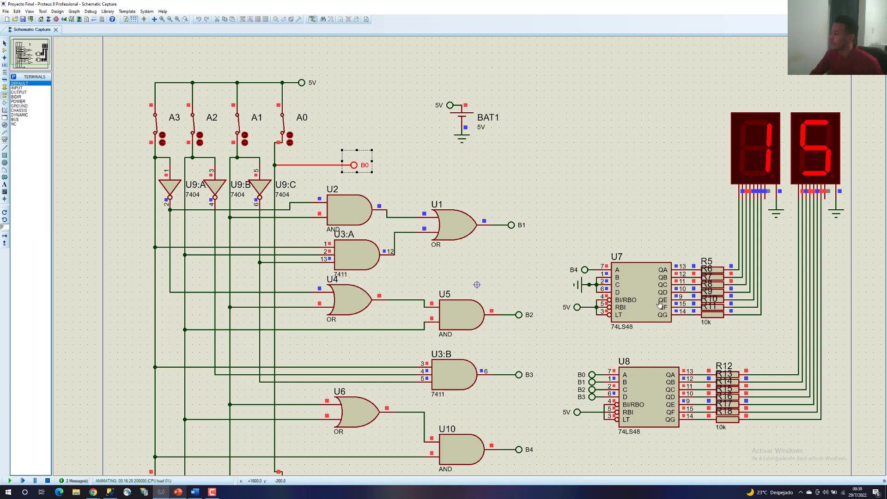
# Highlight decoders U7 and U8 with their input terminals, and point out the grounded inputs of U7
pyautogui.moveTo(551, 247); pyautogui.dragTo(655, 337)
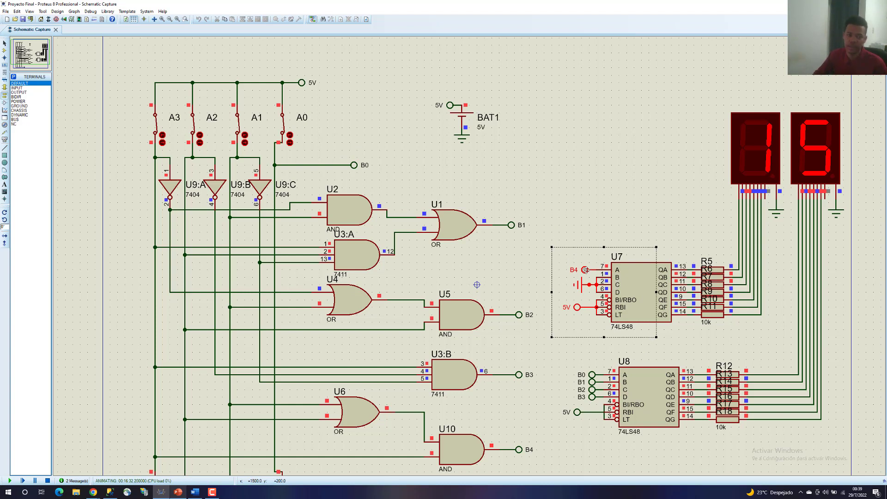
pyautogui.click(665, 312)
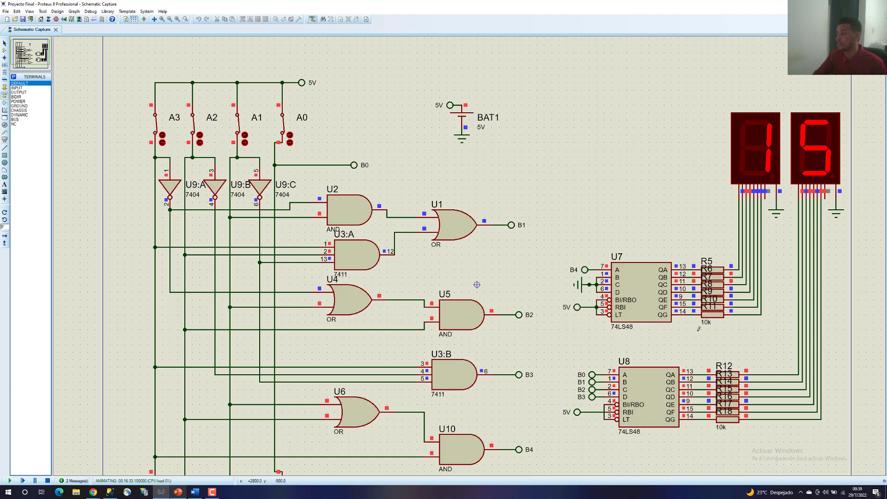
pyautogui.moveTo(566, 359); pyautogui.dragTo(671, 449)
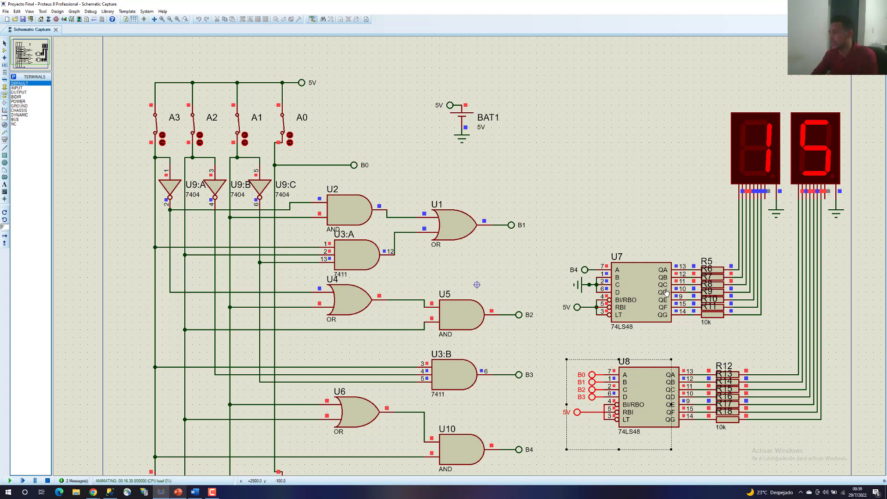
pyautogui.click(562, 252)
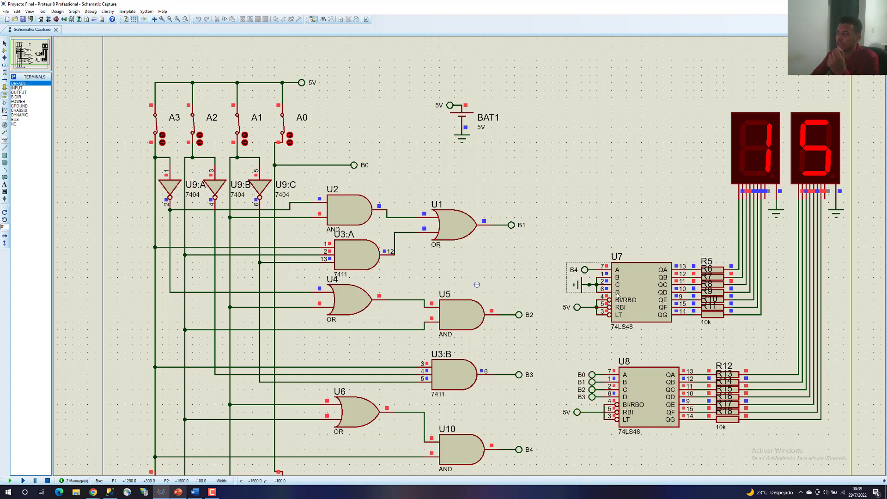
pyautogui.click(583, 286)
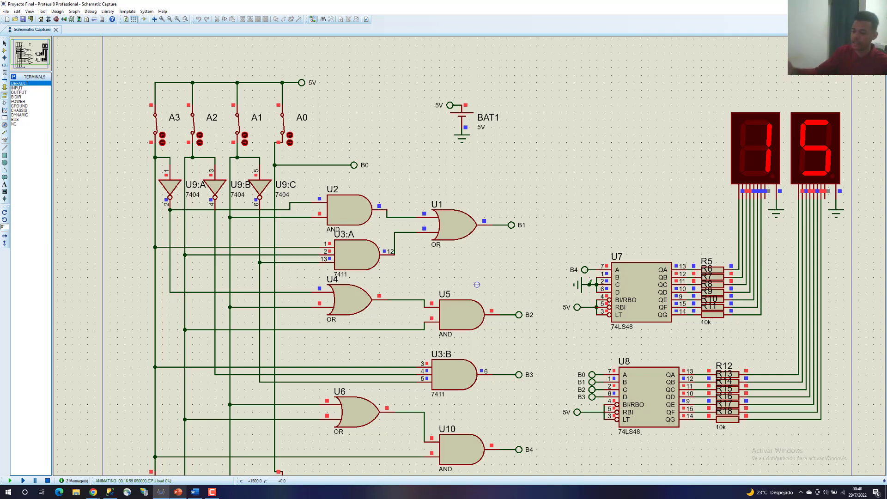
# Switch to PowerPoint, show the "Prueba de Funcionamiento" slide, and return to the Proteus schematic
pyautogui.hotkey('alt', 'Tab')
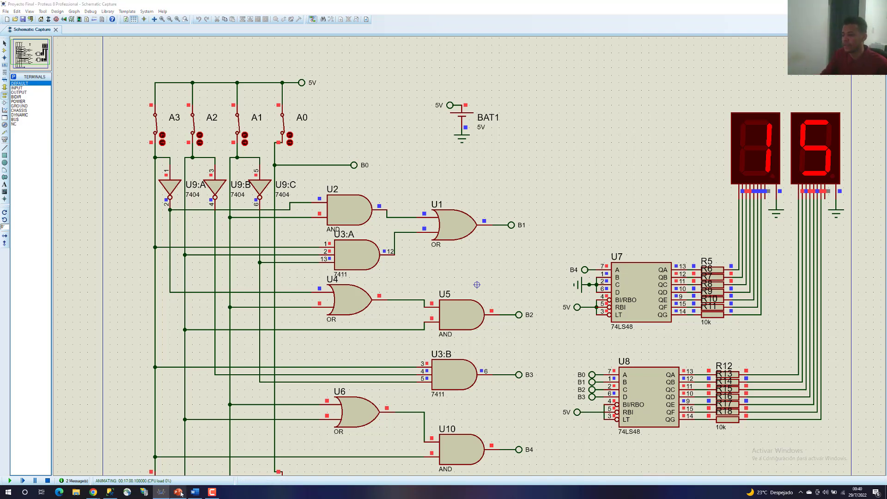
pyautogui.click(69, 380)
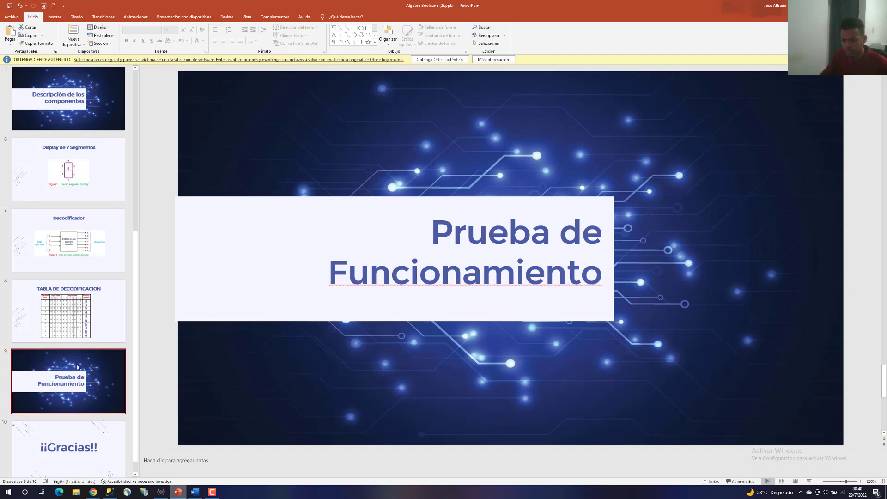
pyautogui.click(161, 491)
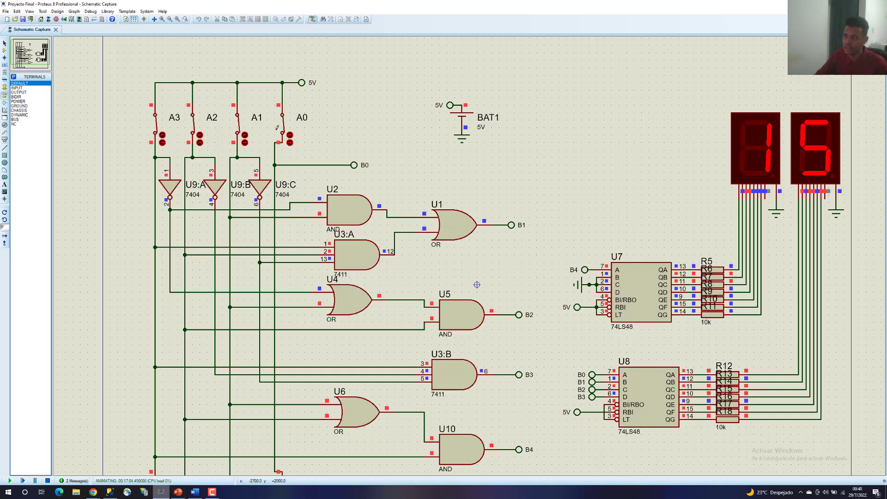
# Open switches A1, A2, A3 and A0 to set the input to 0000
pyautogui.click(242, 125)
pyautogui.click(196, 126)
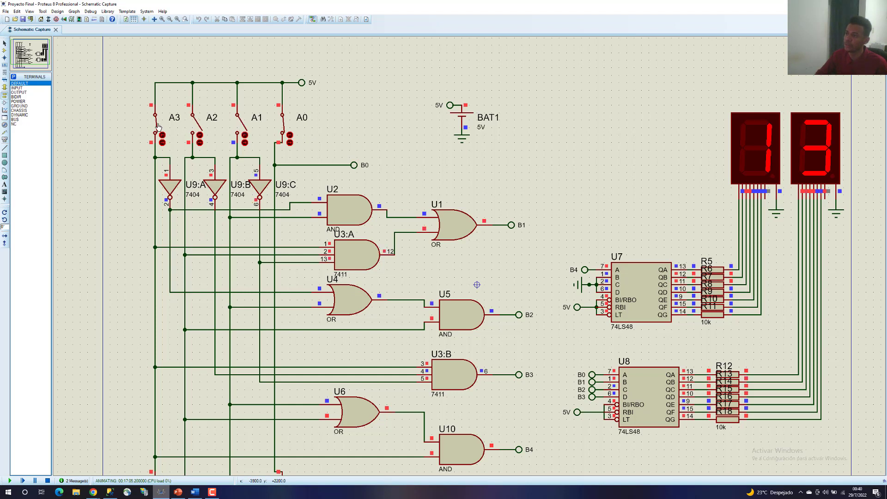
pyautogui.click(157, 126)
pyautogui.click(287, 129)
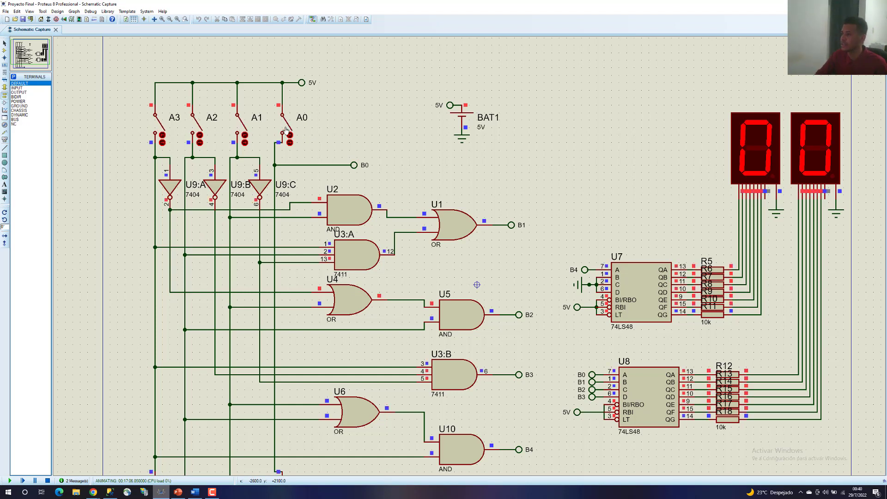
# Toggle switches A0, A1 and A2 to step the input through 0001, 0010, 0011 and 0100
pyautogui.click(286, 129)
pyautogui.click(285, 127)
pyautogui.click(252, 124)
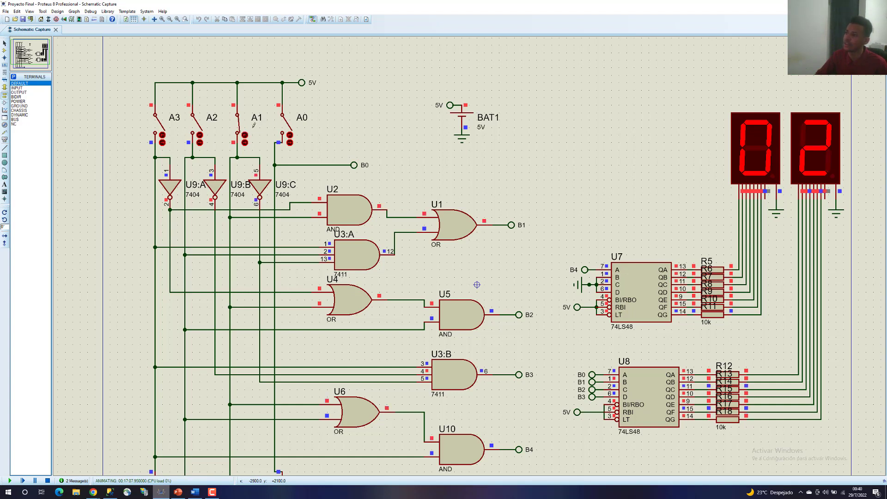
pyautogui.click(242, 129)
pyautogui.click(287, 130)
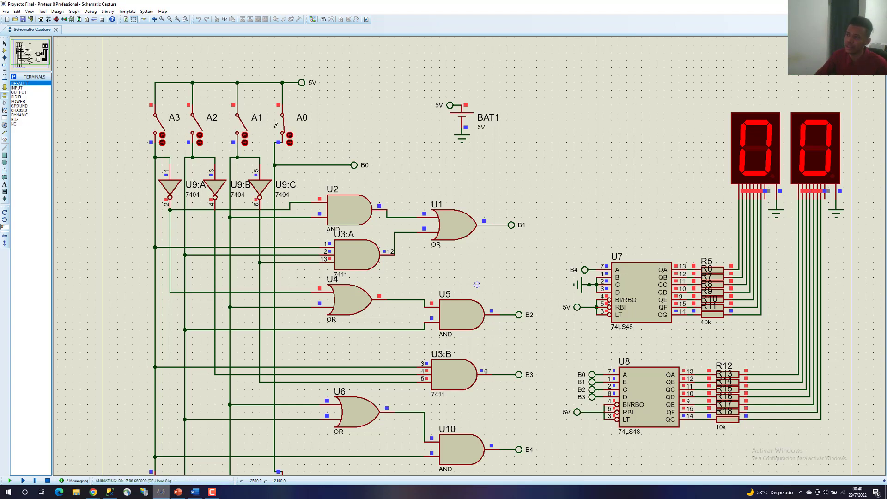
pyautogui.click(243, 131)
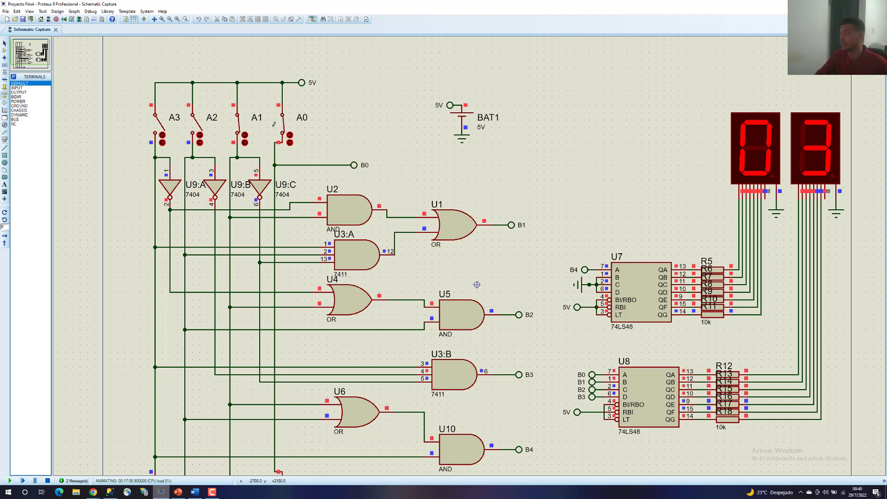
pyautogui.click(244, 129)
pyautogui.click(286, 129)
pyautogui.click(199, 129)
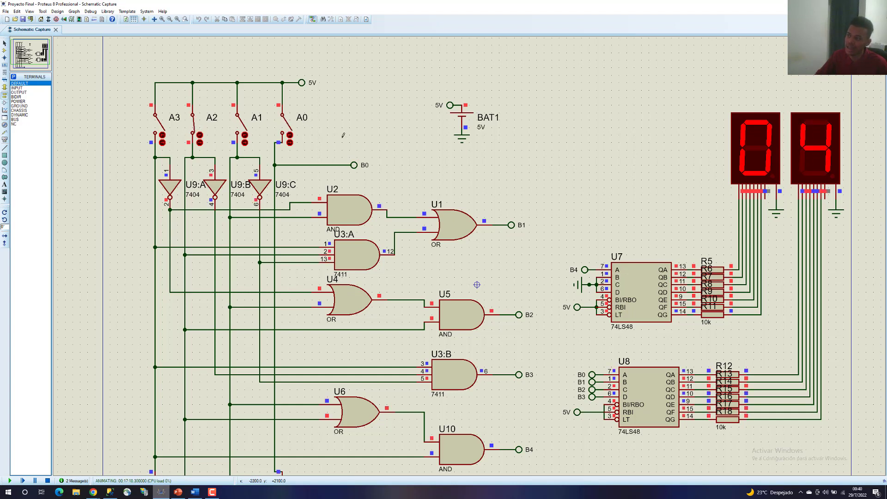
# Highlight the four input switches, the gates driving outputs B1 to B4, and output B0
pyautogui.moveTo(342, 135); pyautogui.dragTo(140, 74)
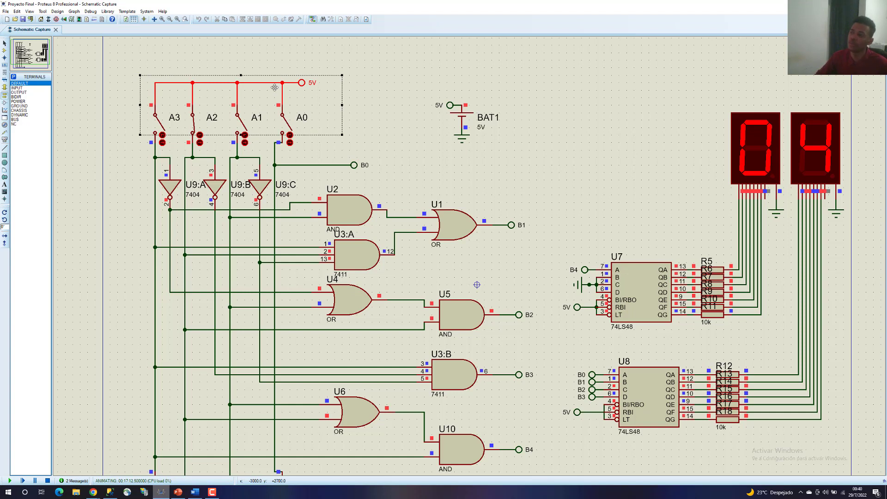
pyautogui.click(346, 120)
pyautogui.moveTo(350, 143); pyautogui.dragTo(151, 91)
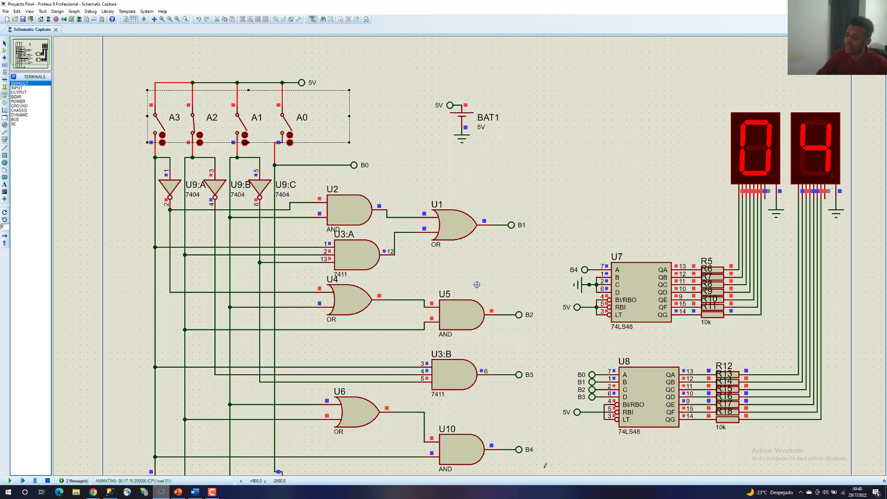
pyautogui.moveTo(545, 471); pyautogui.dragTo(350, 157)
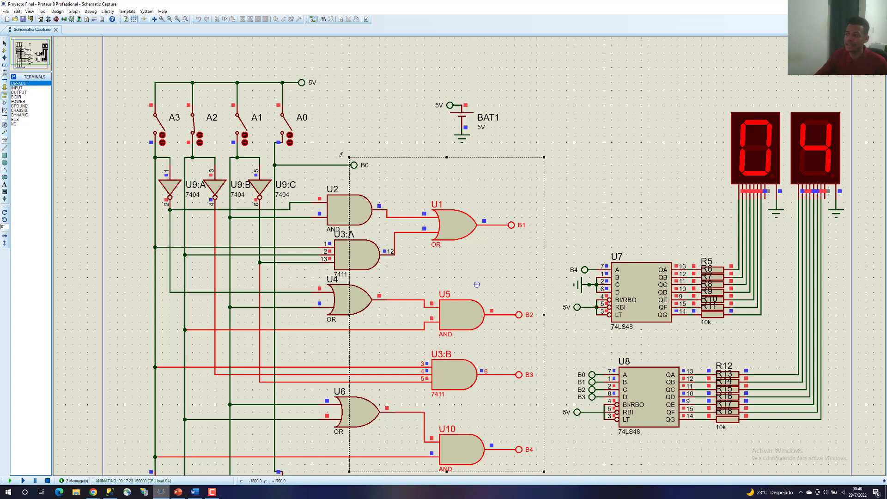
pyautogui.moveTo(342, 157); pyautogui.dragTo(378, 175)
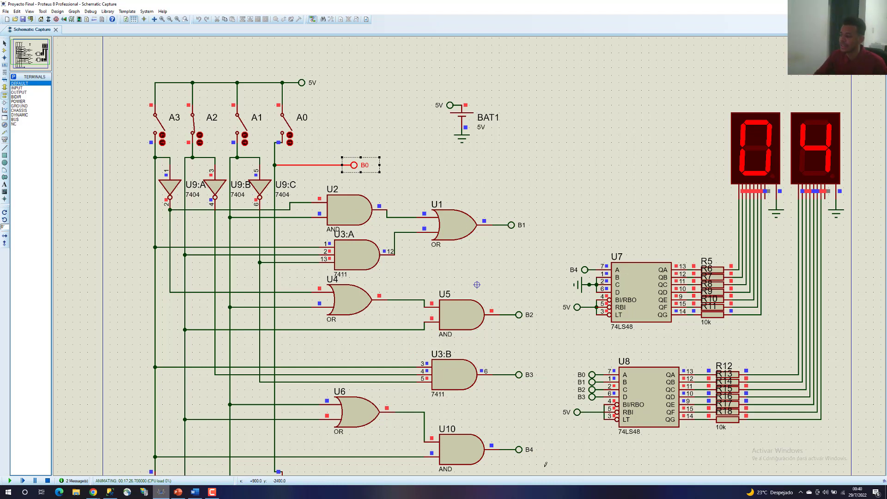
# Highlight output terminals B1 to B4, and output B0 together with the U2 and U3:A gate outputs
pyautogui.moveTo(544, 464); pyautogui.dragTo(477, 202)
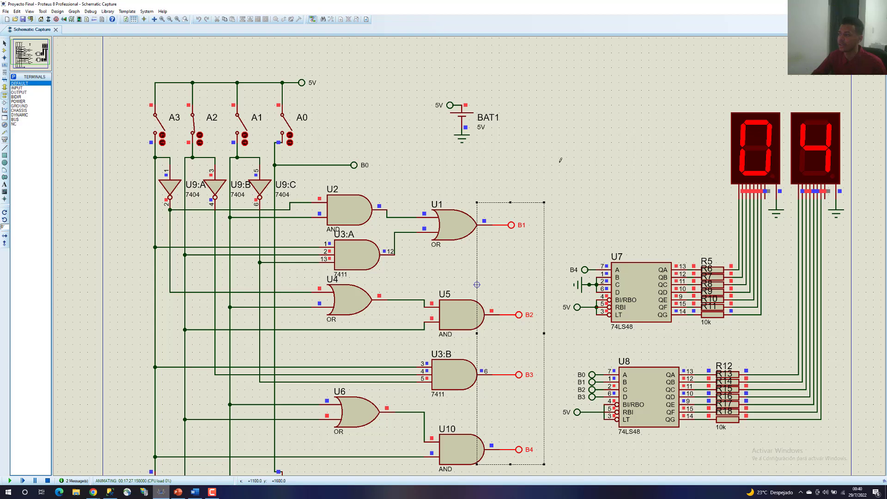
pyautogui.click(402, 149)
pyautogui.moveTo(343, 156); pyautogui.dragTo(386, 278)
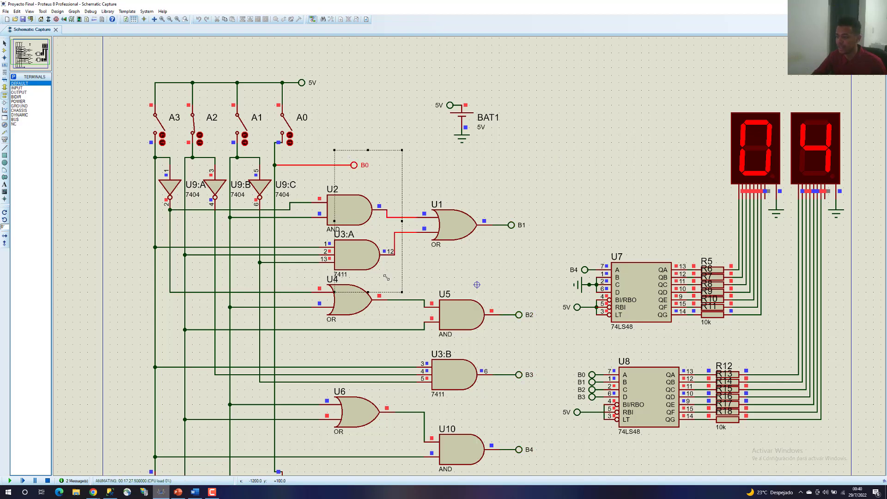
# Switch to PowerPoint, show the "TABLA DE DECODIFICACION" slide, and return to the Proteus schematic
pyautogui.click(178, 492)
pyautogui.click(122, 282)
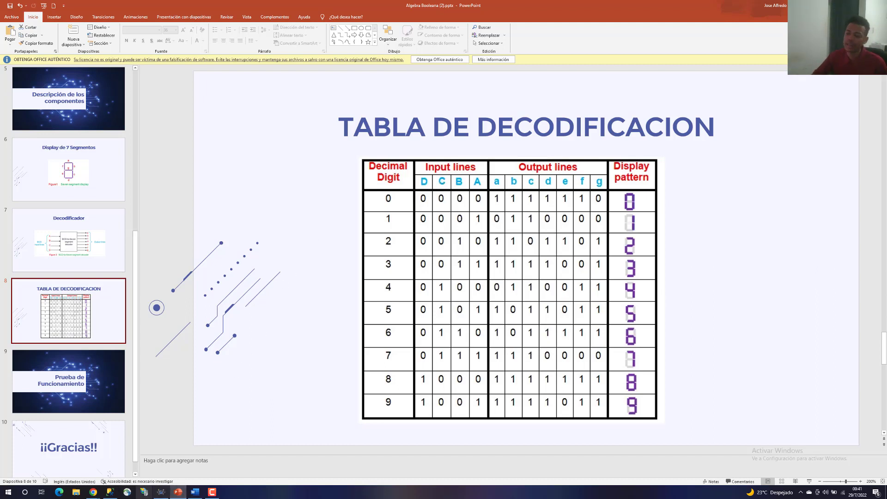
pyautogui.click(162, 494)
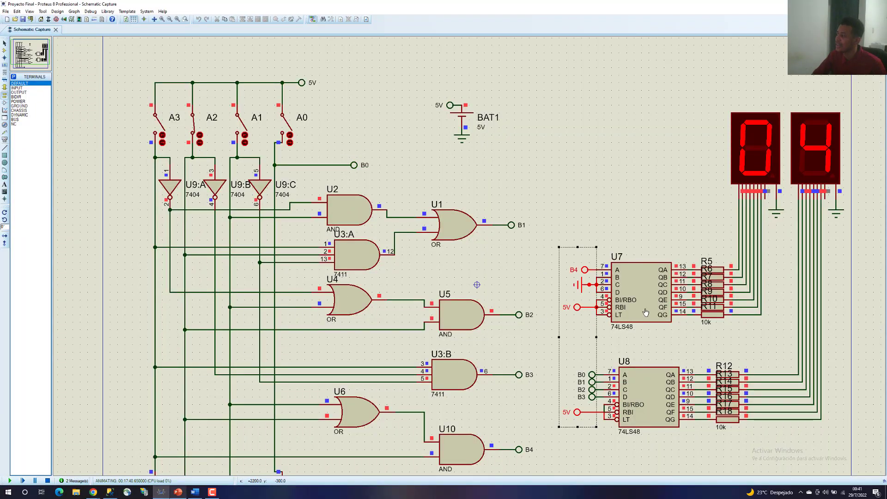
# Toggle switches A2, A0, A1 and A3 to step the input through 0000, 0001, 0011, 1001 and 1000
pyautogui.click(712, 361)
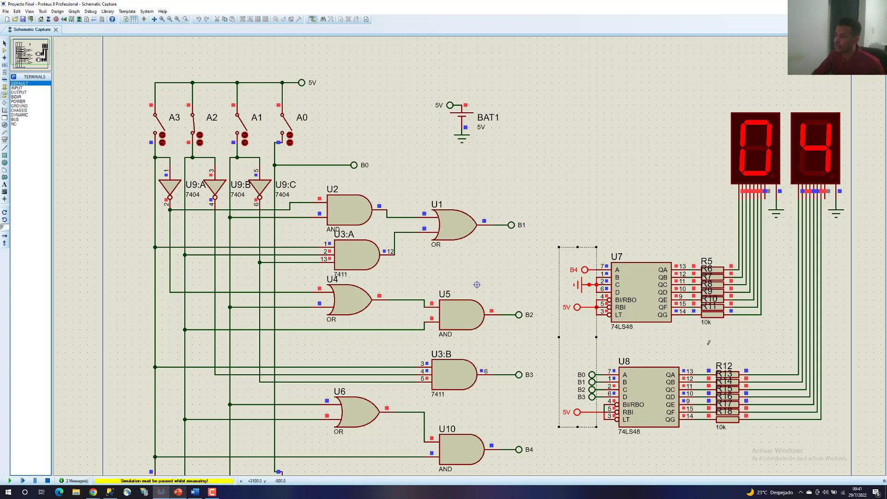
pyautogui.click(204, 132)
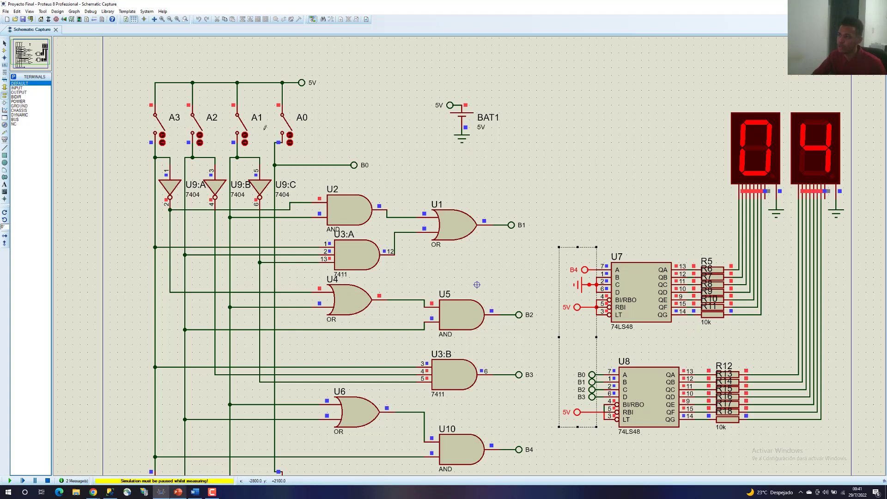
pyautogui.click(290, 134)
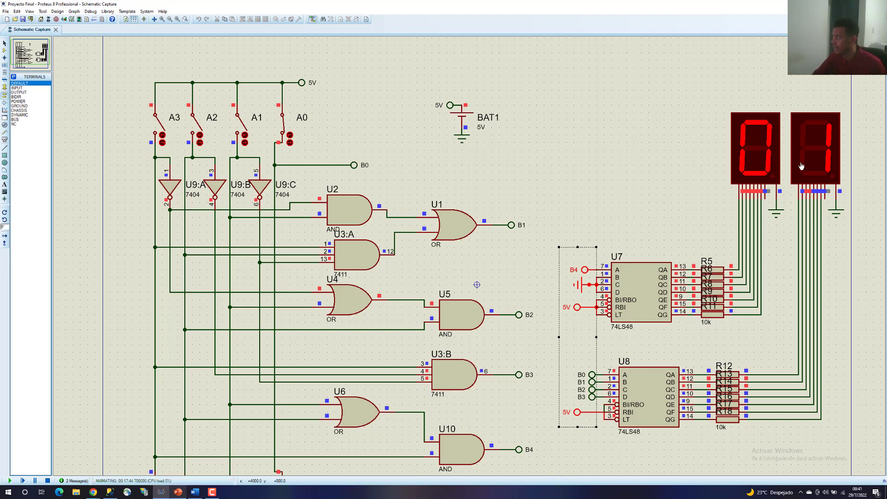
pyautogui.click(244, 130)
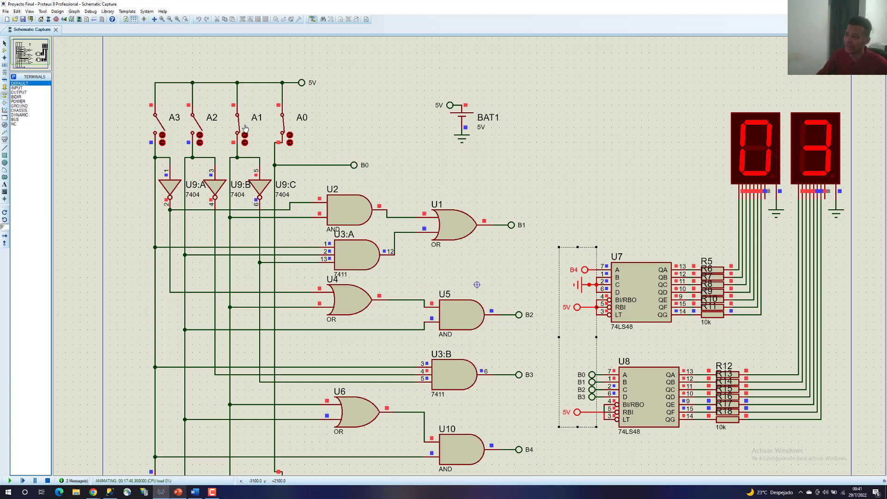
pyautogui.click(162, 127)
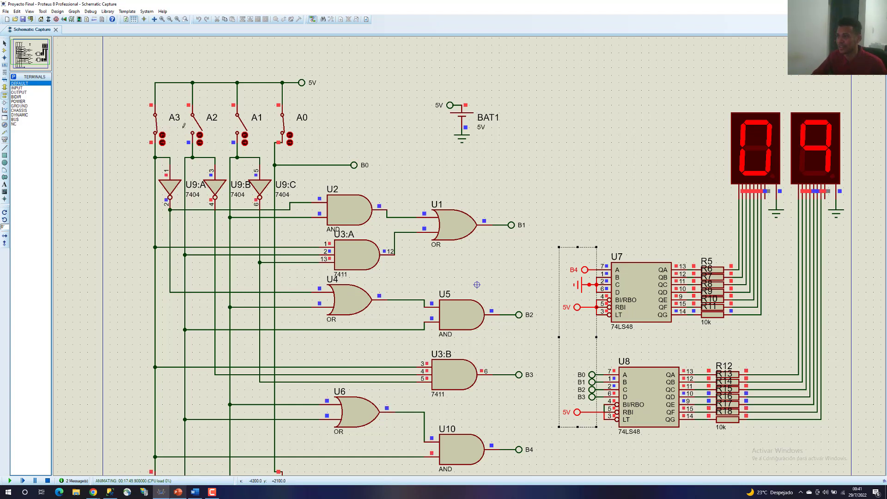
pyautogui.click(287, 130)
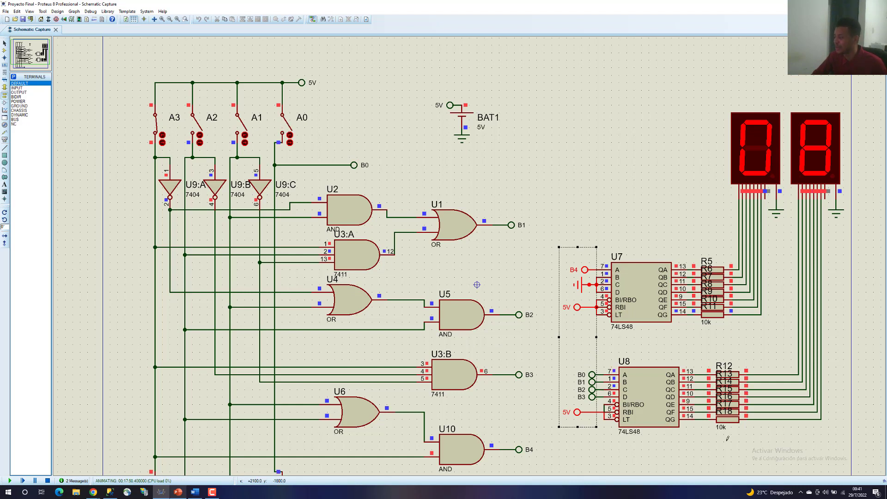
# Highlight the resistors on decoder U8's outputs, and set the input to 0100 by closing A2 and opening A3
pyautogui.moveTo(746, 449); pyautogui.dragTo(641, 382)
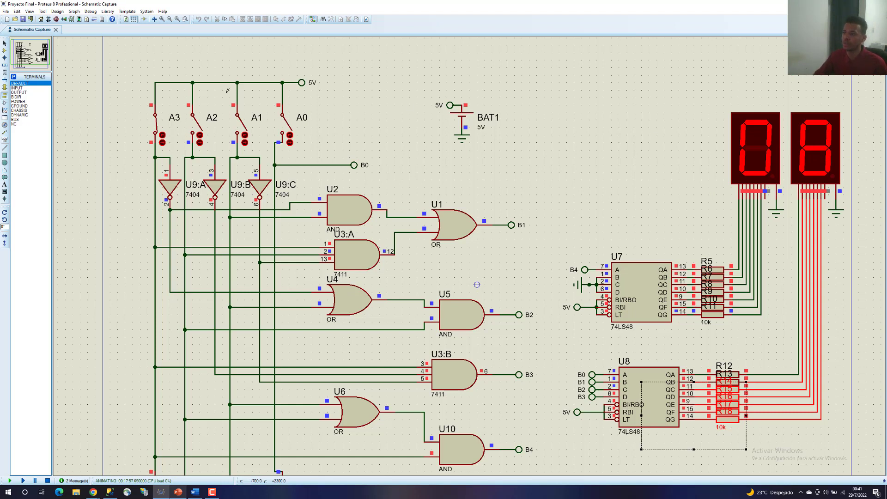
pyautogui.click(198, 124)
pyautogui.click(157, 125)
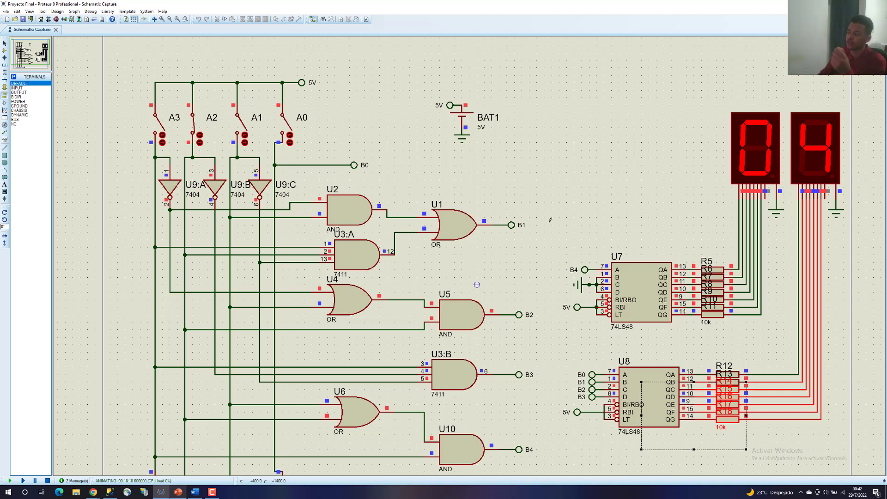
# Highlight the input connections of decoder U7 and show the whole schematic sheet
pyautogui.moveTo(552, 247); pyautogui.dragTo(641, 330)
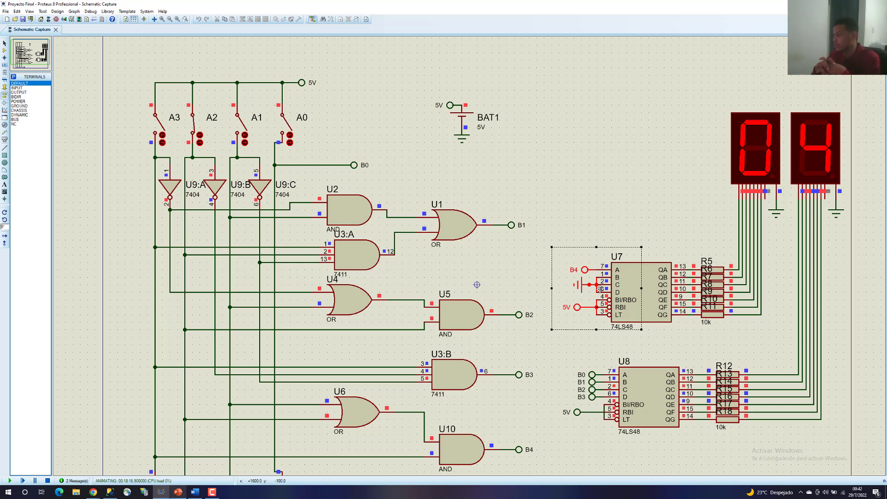
pyautogui.scroll(-1, 589, 264)
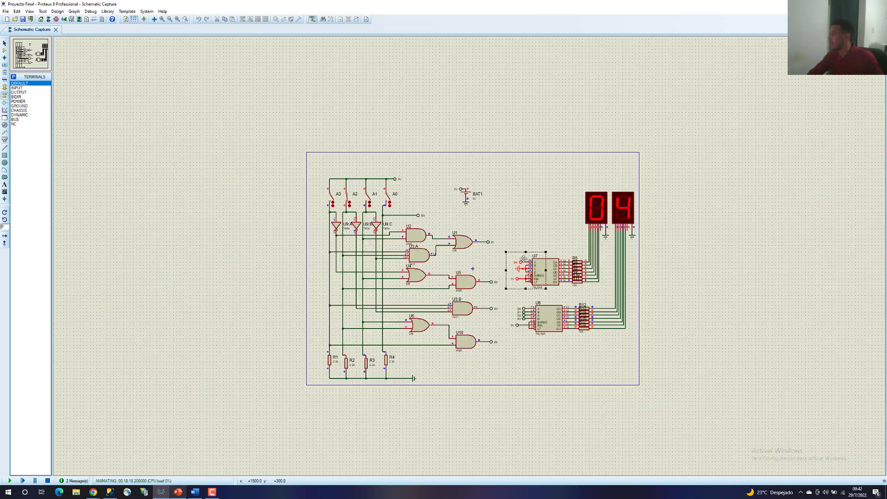
pyautogui.scroll(1, 512, 273)
pyautogui.scroll(-1, 468, 257)
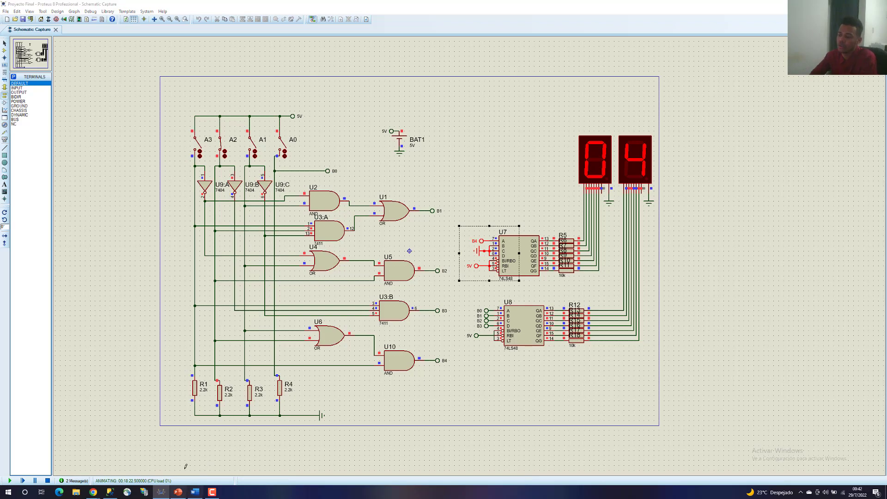
# Switch to PowerPoint, select the closing "¡¡Gracias!!" slide, and present it as a full-screen slide show
pyautogui.click(177, 493)
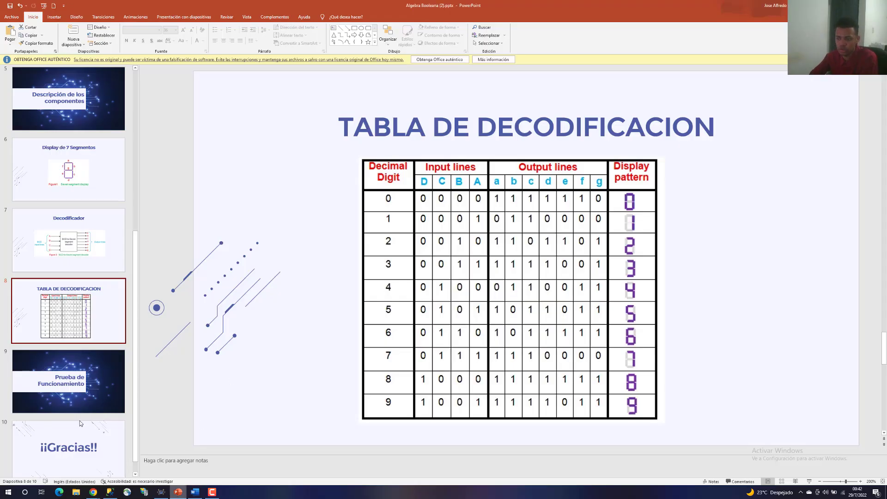
pyautogui.click(79, 437)
pyautogui.click(109, 358)
pyautogui.click(69, 434)
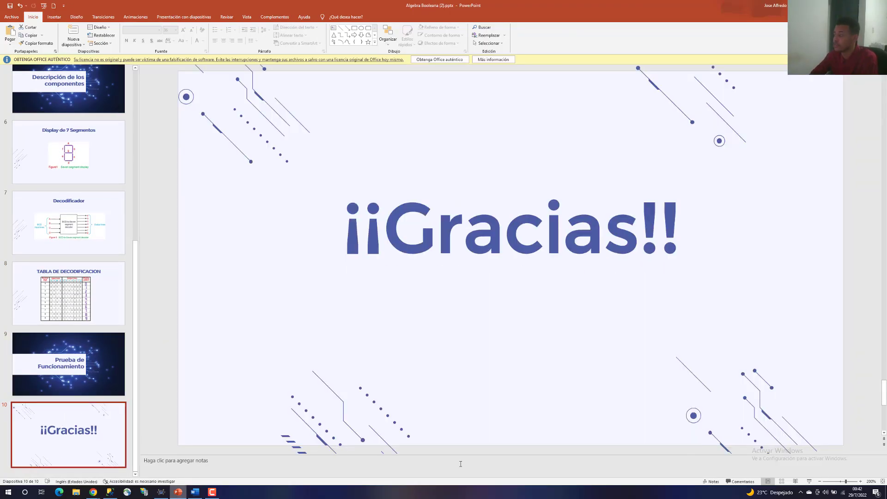
pyautogui.click(806, 482)
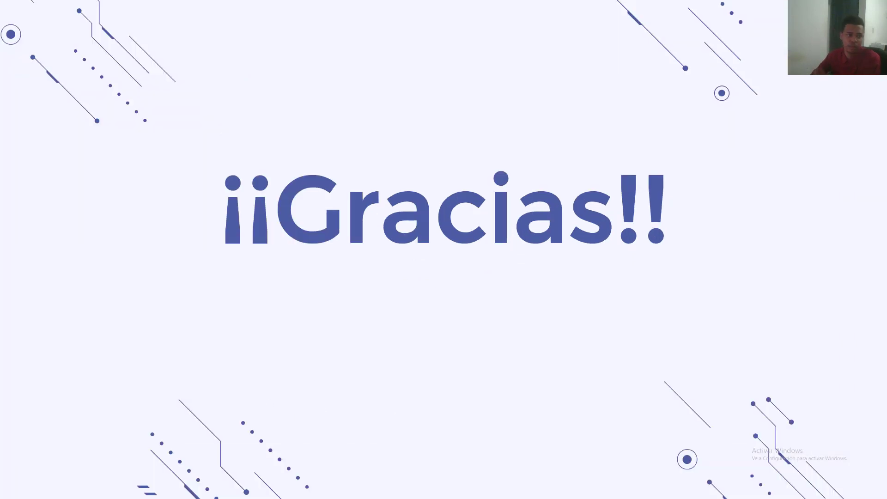